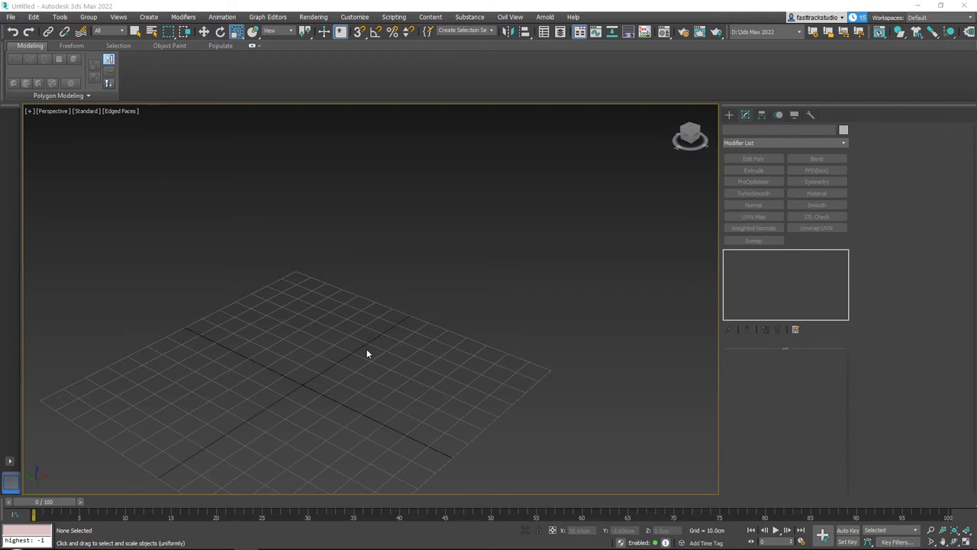
# - Start the spline Line tool and maximize the Front view, framed closely around the grid origin
pyautogui.moveTo(250, 252); pyautogui.dragTo(387, 271, button='middle')
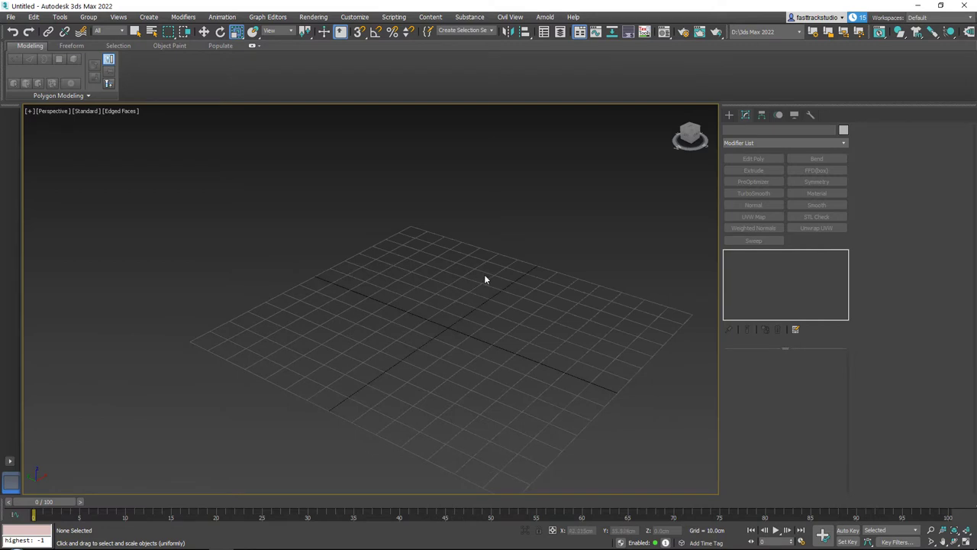
pyautogui.click(729, 114)
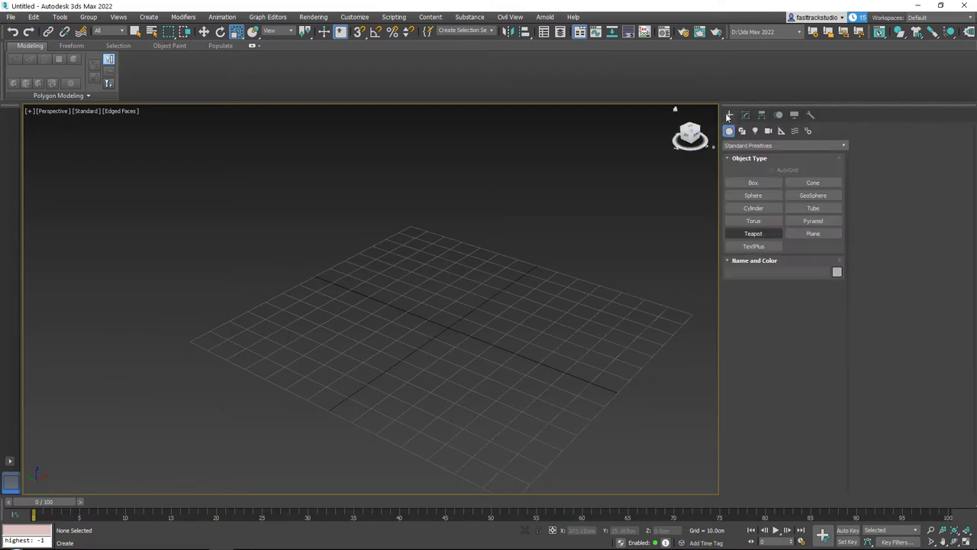
pyautogui.click(741, 131)
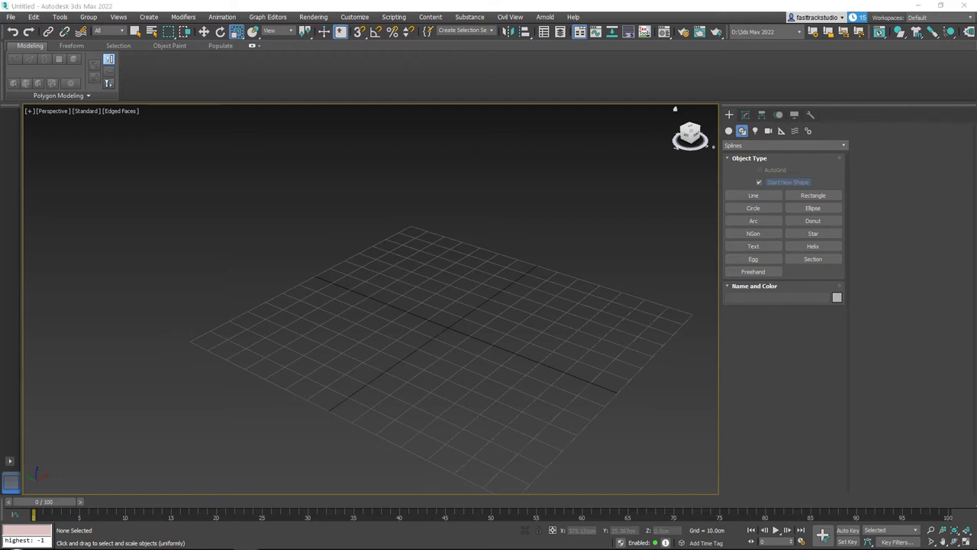
pyautogui.keyDown('alt'); pyautogui.moveTo(535, 252); pyautogui.dragTo(586, 264, button='middle'); pyautogui.keyUp('alt')
pyautogui.scroll(3, 503, 278)
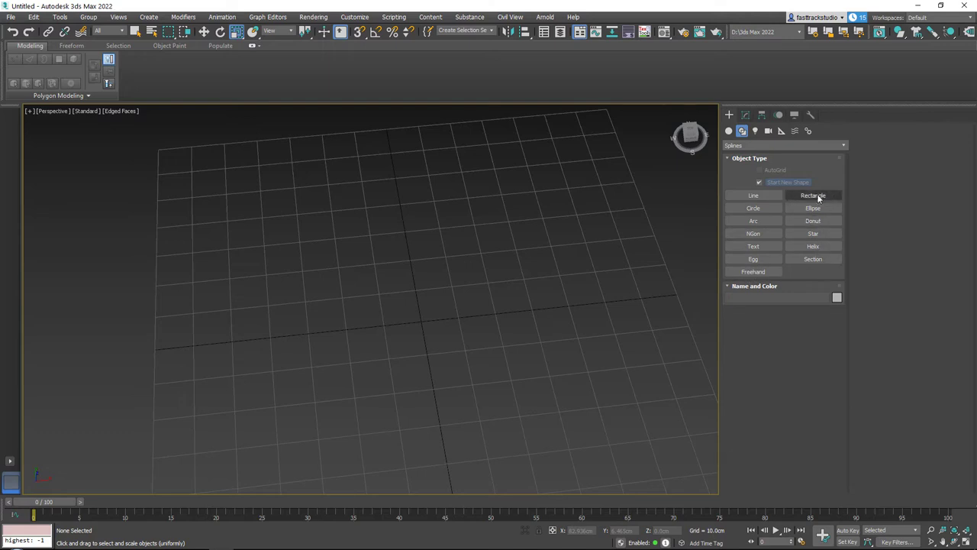
pyautogui.click(750, 197)
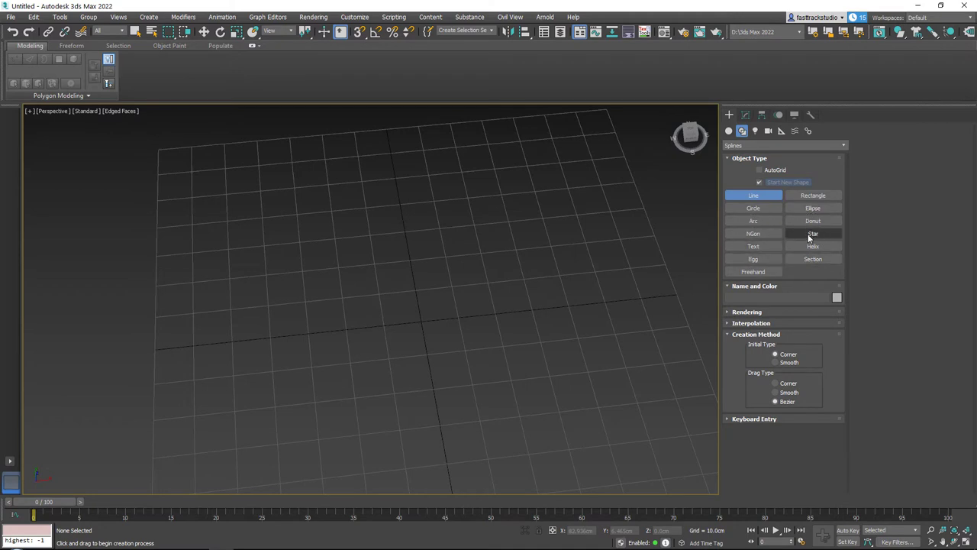
pyautogui.moveTo(441, 210); pyautogui.dragTo(484, 278, button='middle')
pyautogui.hotkey('alt', 'w')
pyautogui.middleClick(532, 169)
pyautogui.hotkey('alt', 'w')
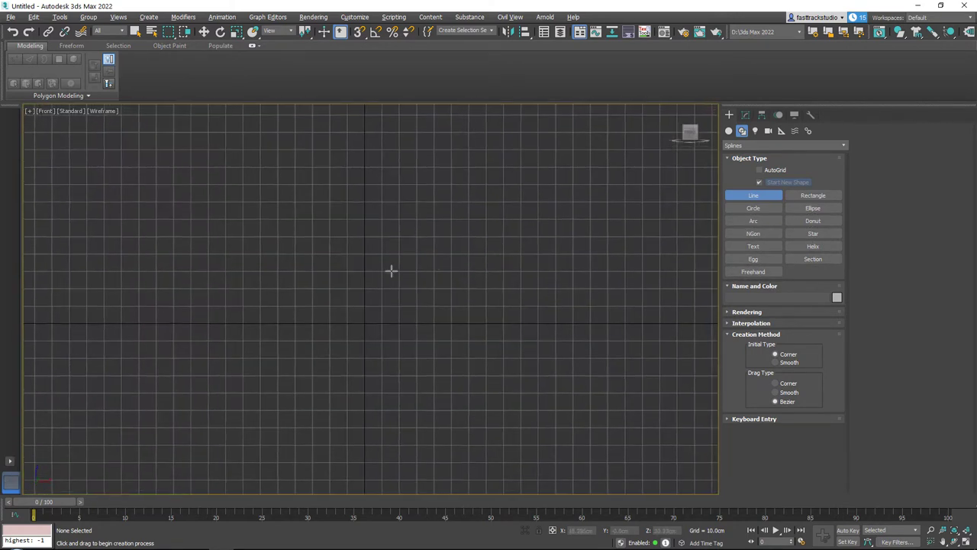
pyautogui.scroll(3, 391, 271)
pyautogui.scroll(10, 392, 309)
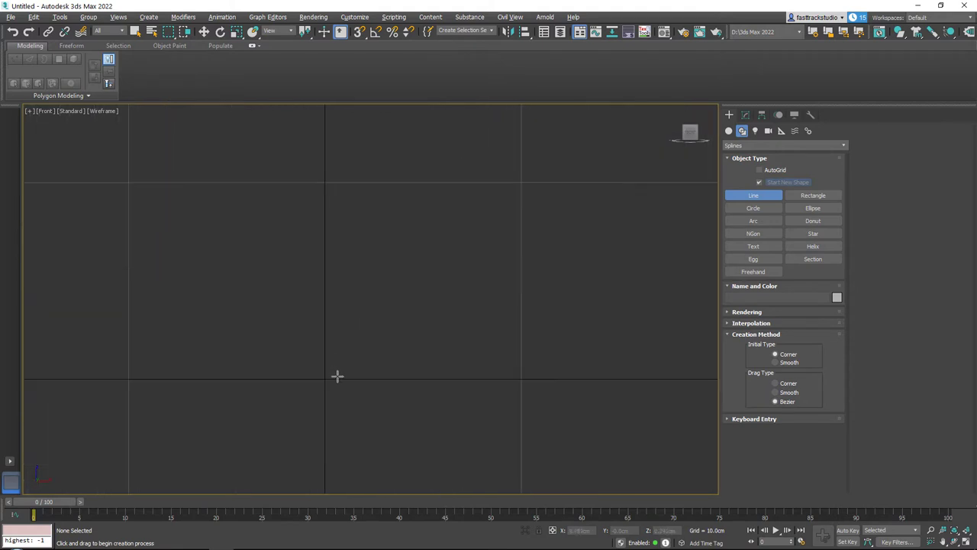
pyautogui.moveTo(322, 378); pyautogui.dragTo(338, 441, button='middle')
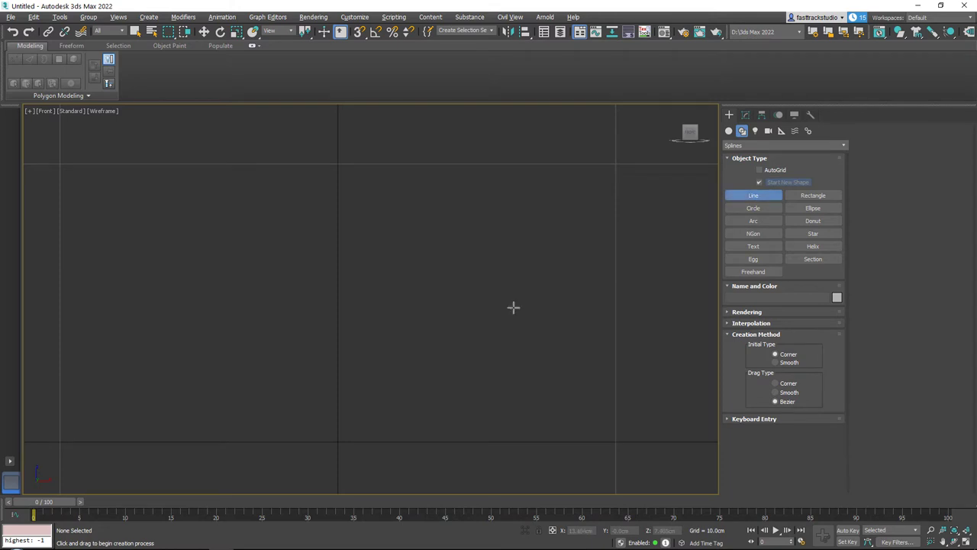
# - Draw the profile line from the origin straight up, horizontally outward, and up again by about 2 cm
pyautogui.click(338, 441)
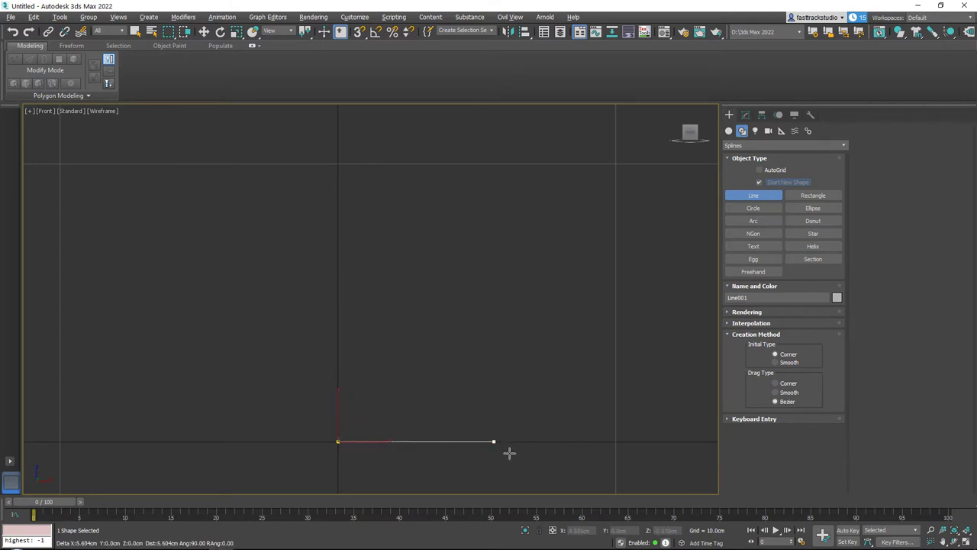
pyautogui.click(337, 271)
pyautogui.click(424, 271)
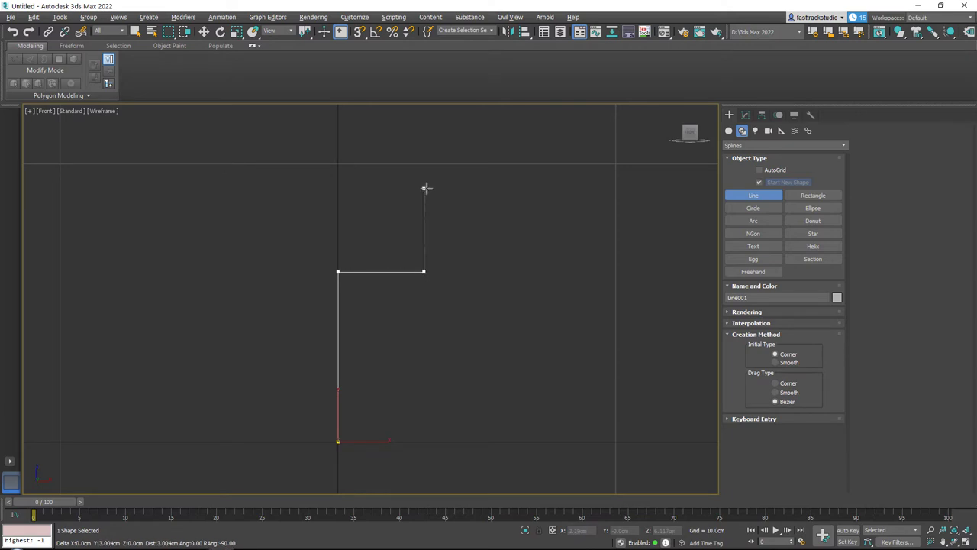
pyautogui.moveTo(427, 229); pyautogui.dragTo(436, 293, button='middle')
pyautogui.scroll(3, 436, 284)
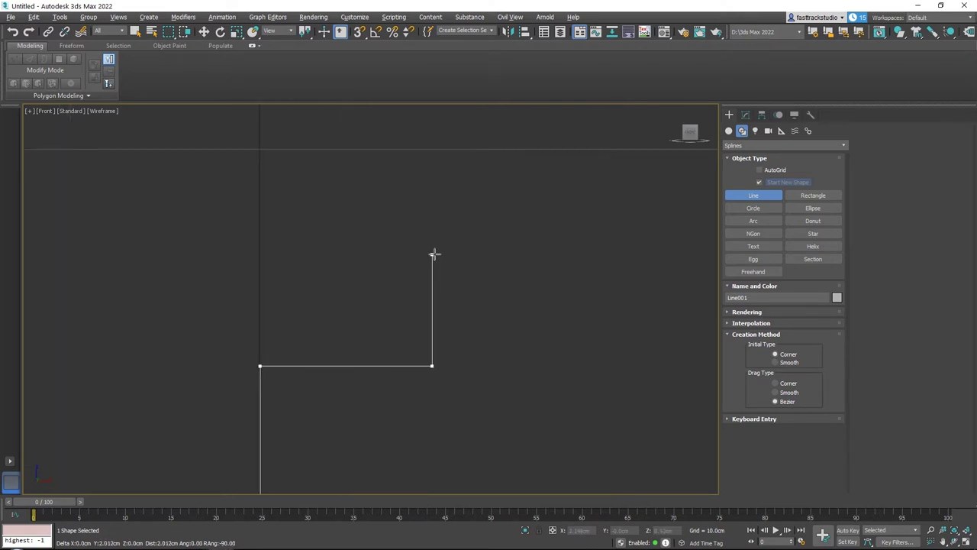
pyautogui.click(433, 254)
# - Continue the profile with a short diagonal segment sloping up and inward, followed by a straight vertical segment
pyautogui.scroll(4, 419, 241)
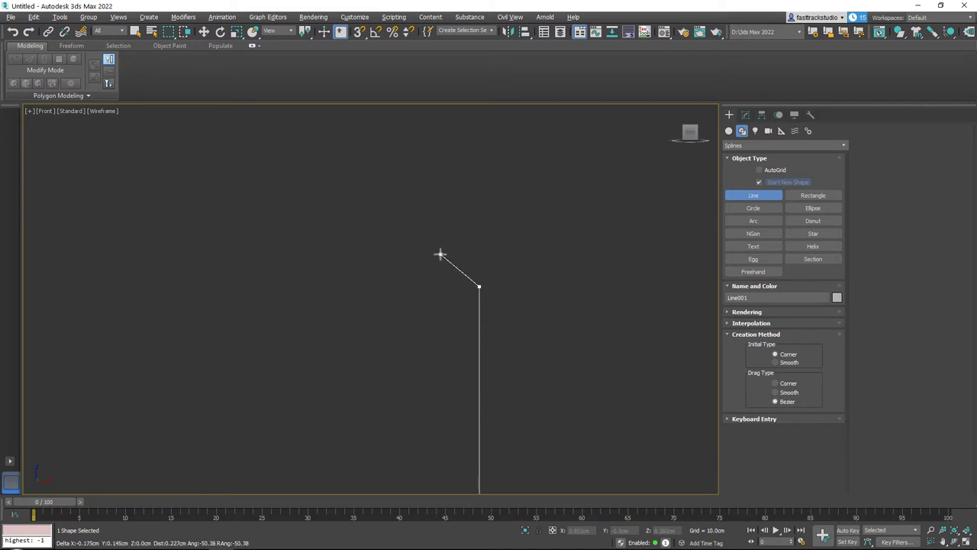
pyautogui.click(439, 247)
pyautogui.scroll(-3, 450, 221)
pyautogui.moveTo(454, 212); pyautogui.dragTo(453, 273, button='middle')
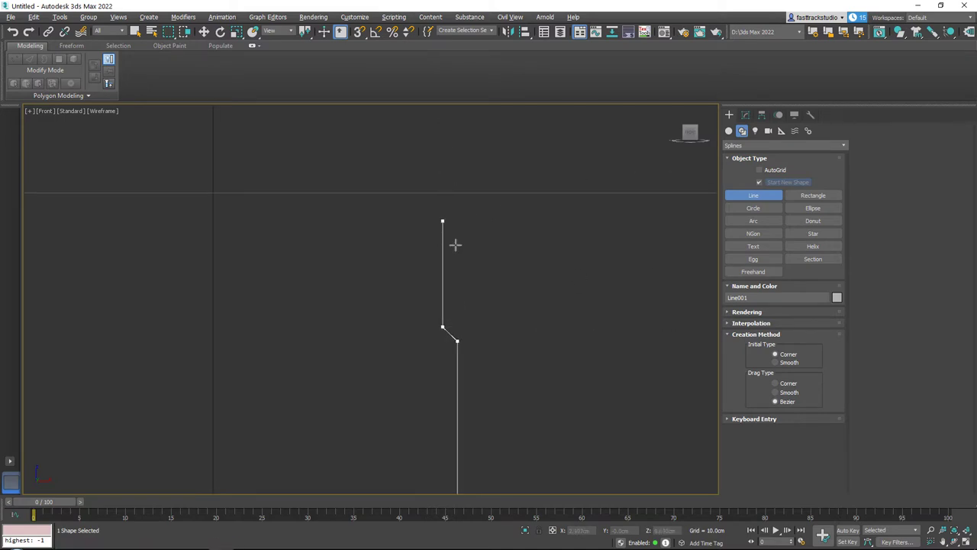
pyautogui.click(448, 236)
pyautogui.moveTo(448, 236); pyautogui.dragTo(443, 323, button='middle')
# - Add a rounded outward bulge using one Bezier point, ending it directly above the vertical segment
pyautogui.scroll(3, 432, 295)
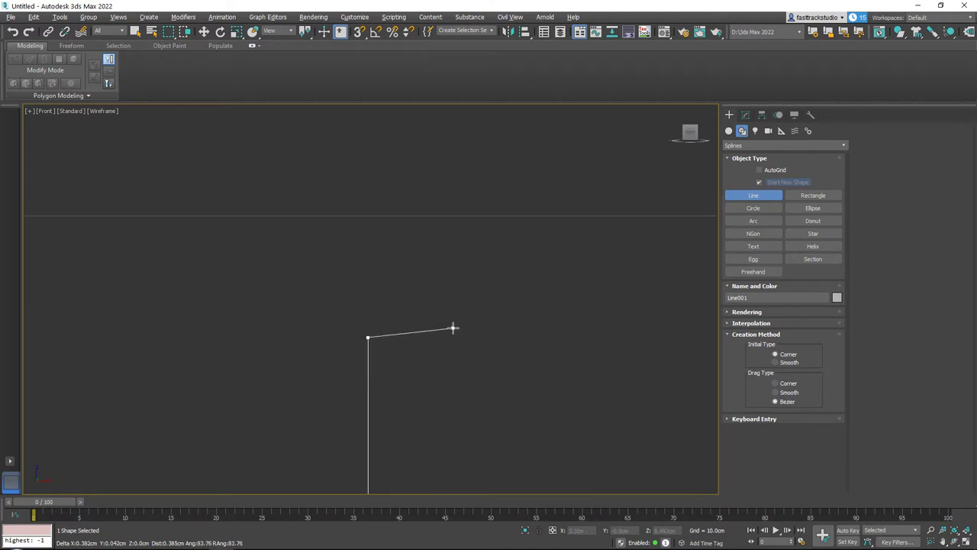
pyautogui.moveTo(451, 255); pyautogui.dragTo(460, 327, button='middle')
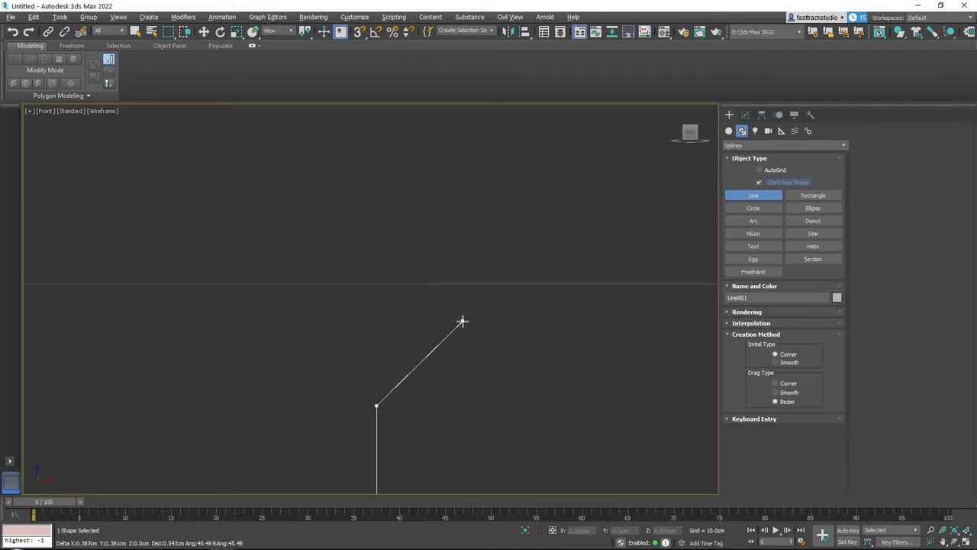
pyautogui.moveTo(478, 333); pyautogui.dragTo(477, 268)
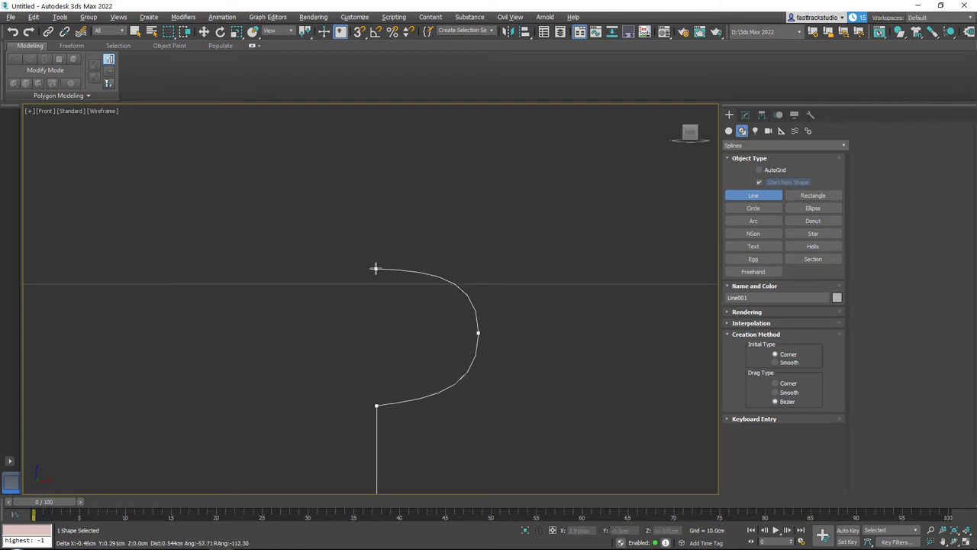
pyautogui.scroll(-5, 386, 261)
pyautogui.click(385, 261)
# - Extend the profile straight up, add a small inward notch, and finish the line at the central vertical axis
pyautogui.moveTo(387, 233); pyautogui.dragTo(458, 261, button='middle')
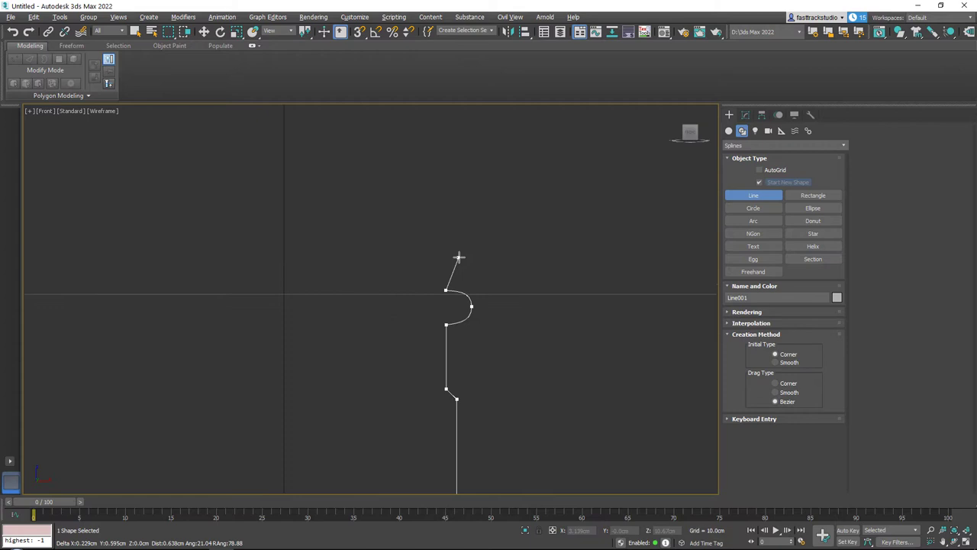
pyautogui.keyDown('shift'); pyautogui.click(466, 184); pyautogui.keyUp('shift')
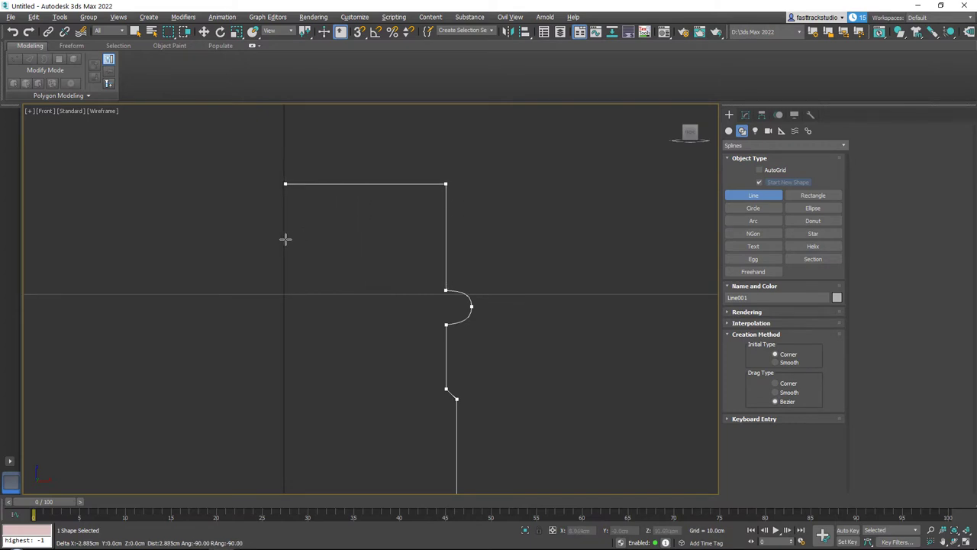
pyautogui.scroll(3, 451, 189)
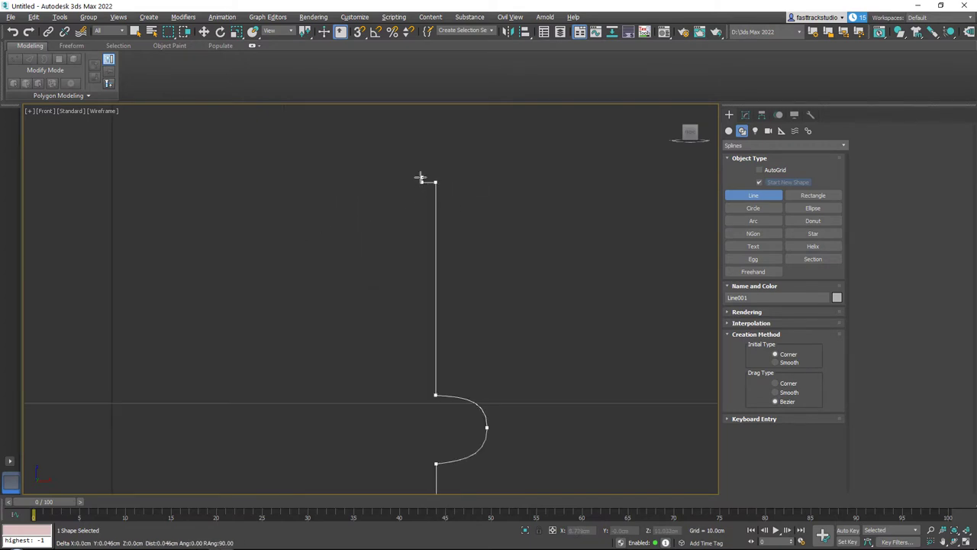
pyautogui.keyDown('shift'); pyautogui.click(418, 170); pyautogui.keyUp('shift')
pyautogui.keyDown('shift'); pyautogui.click(111, 207); pyautogui.keyUp('shift')
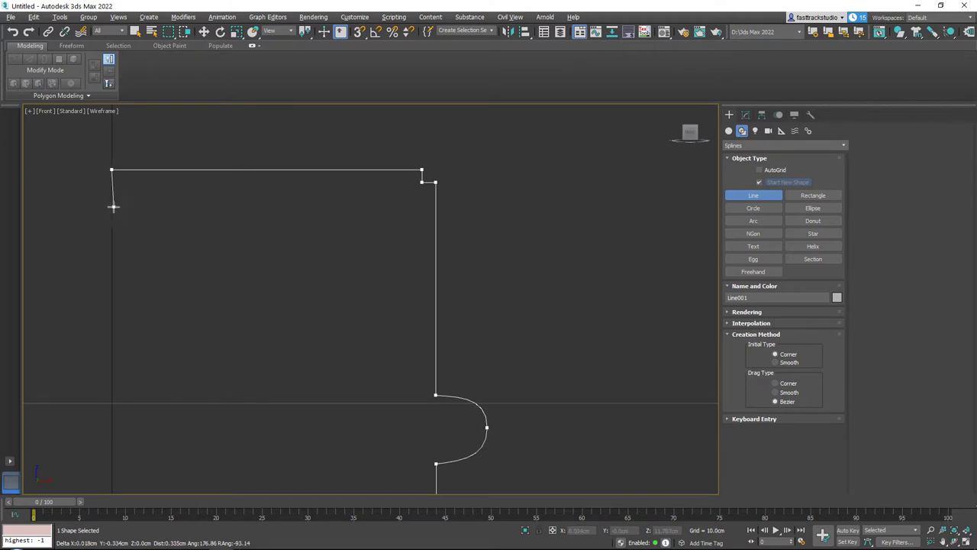
pyautogui.rightClick(113, 207)
# - Move the profile's two lowest axis vertices outward along X so the lower vertical segment sits away from the axis
pyautogui.scroll(-6, 229, 235)
pyautogui.moveTo(288, 267); pyautogui.dragTo(371, 239, button='middle')
pyautogui.scroll(2, 325, 270)
pyautogui.press('w')
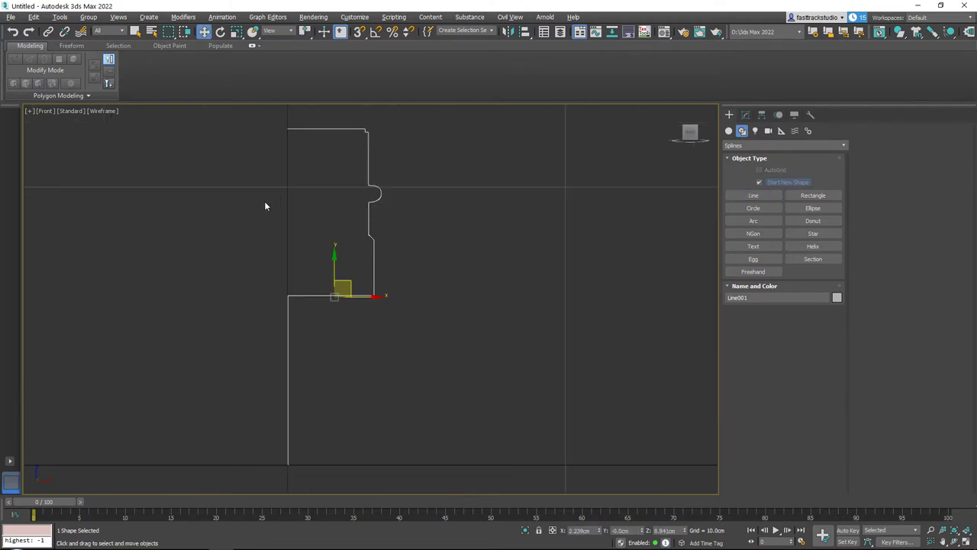
pyautogui.scroll(-2, 266, 206)
pyautogui.press('1')
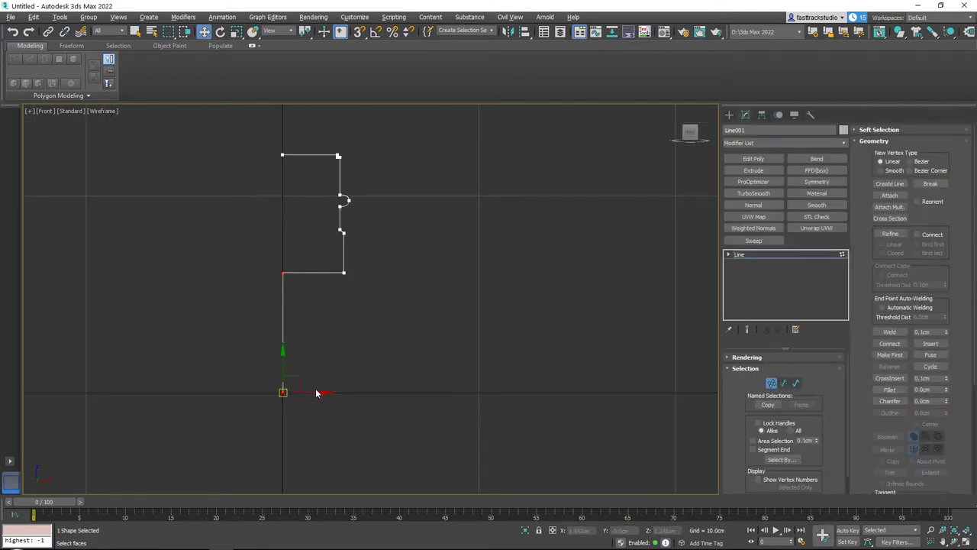
pyautogui.moveTo(317, 393); pyautogui.dragTo(362, 404)
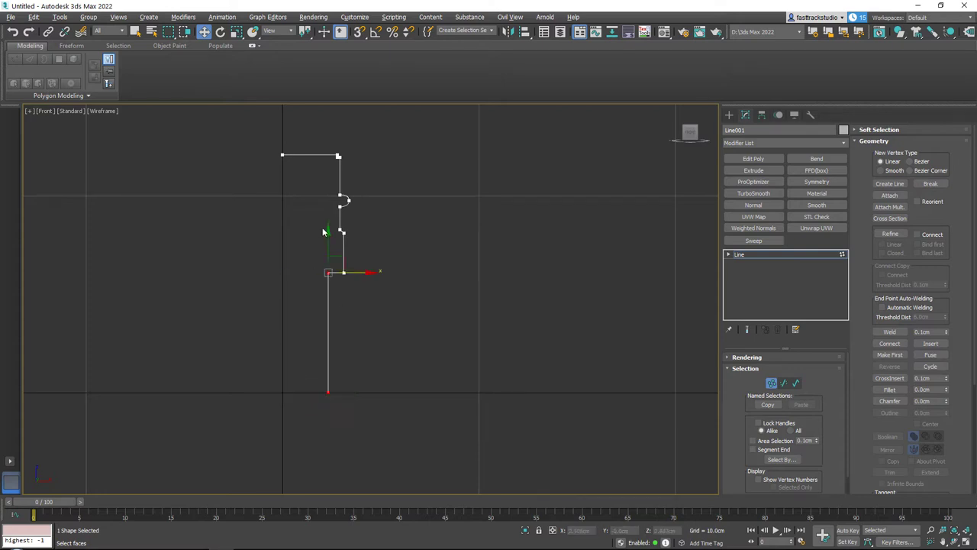
pyautogui.press('1')
# - Convert the profile line to an editable spline and expand its sub-object levels
pyautogui.scroll(3, 339, 200)
pyautogui.scroll(3, 339, 200)
pyautogui.scroll(-1, 411, 179)
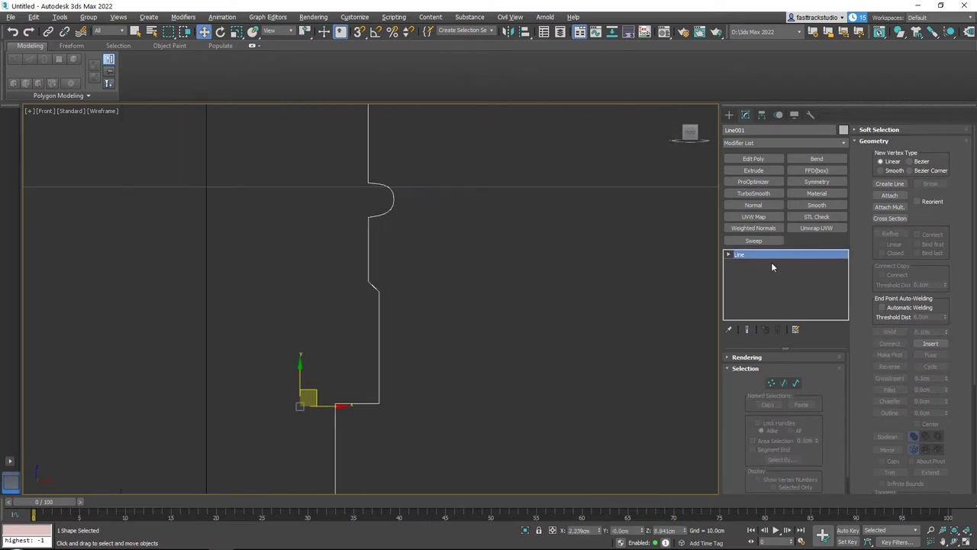
pyautogui.click(728, 255)
pyautogui.rightClick(386, 188)
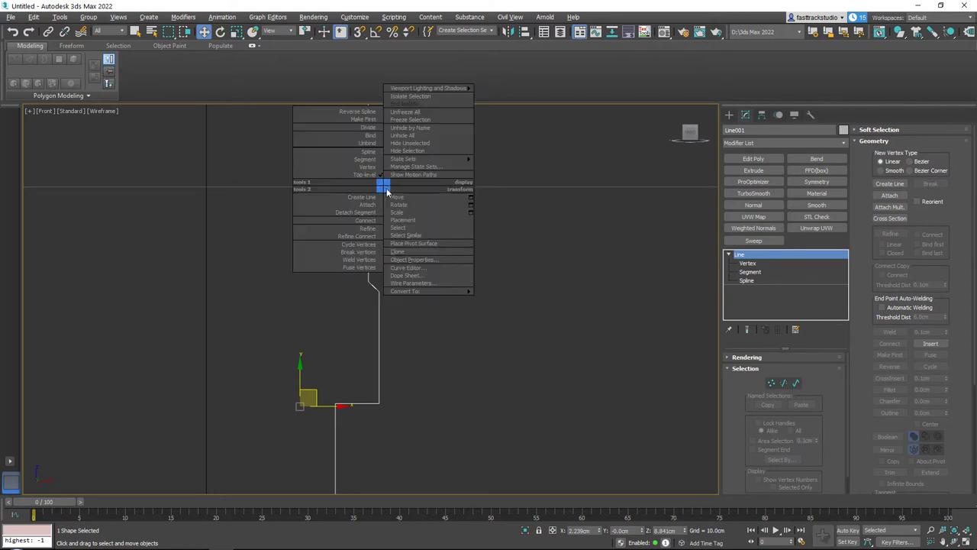
pyautogui.moveTo(462, 290)
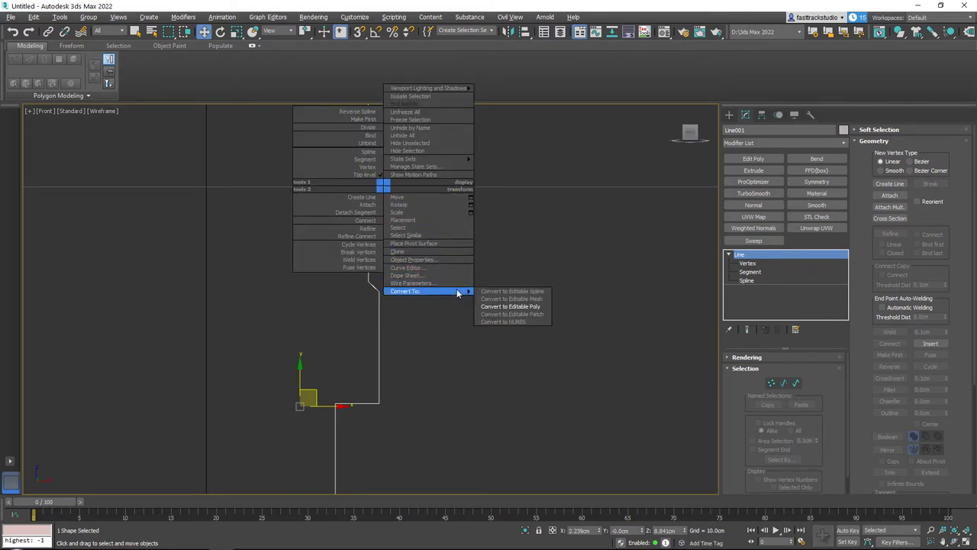
pyautogui.click(511, 293)
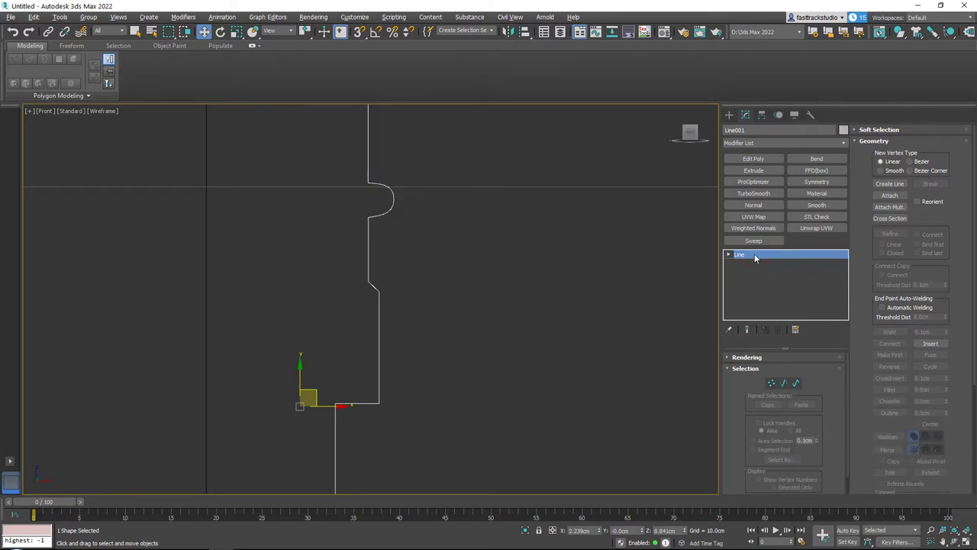
pyautogui.click(729, 255)
# - Lower the upper vertex of the short diagonal segment slightly to make its slope shallower
pyautogui.scroll(6, 420, 251)
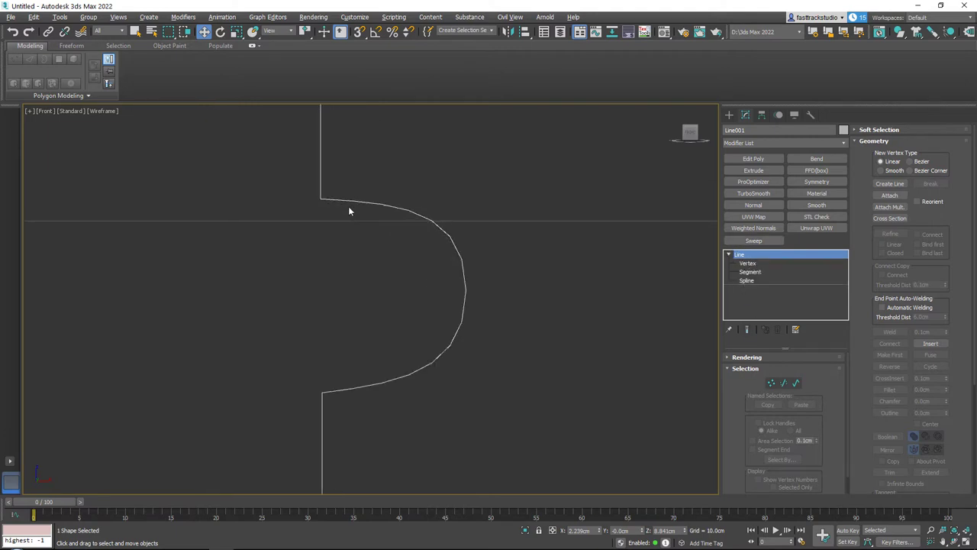
pyautogui.scroll(-8, 348, 208)
pyautogui.press('1')
pyautogui.moveTo(373, 210); pyautogui.dragTo(395, 134, button='middle')
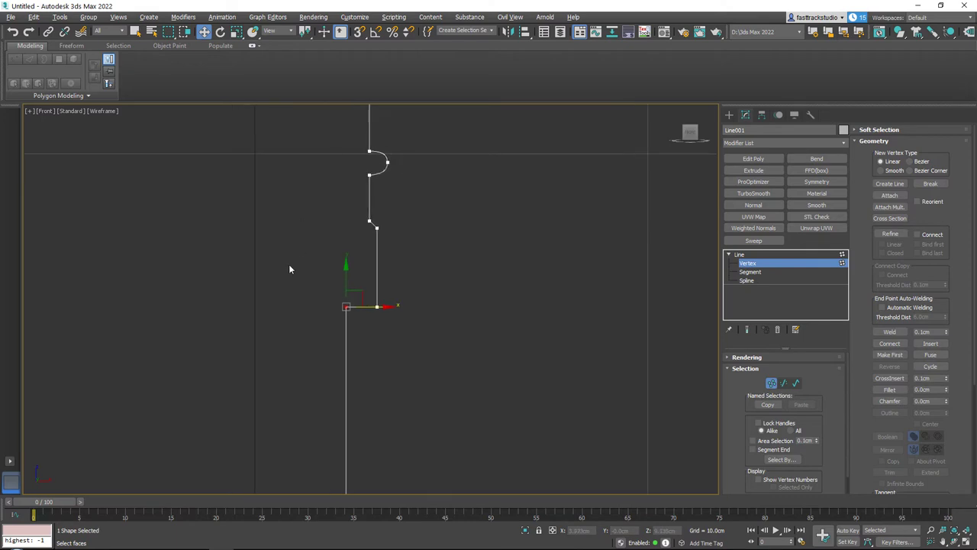
pyautogui.moveTo(289, 269); pyautogui.dragTo(377, 373, button='middle')
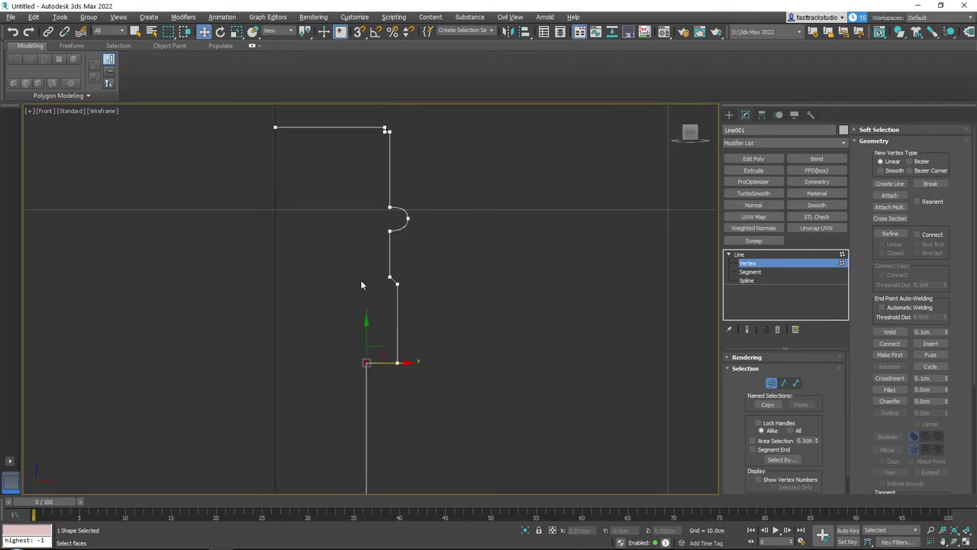
pyautogui.moveTo(362, 285); pyautogui.dragTo(415, 239, button='middle')
pyautogui.scroll(8, 405, 229)
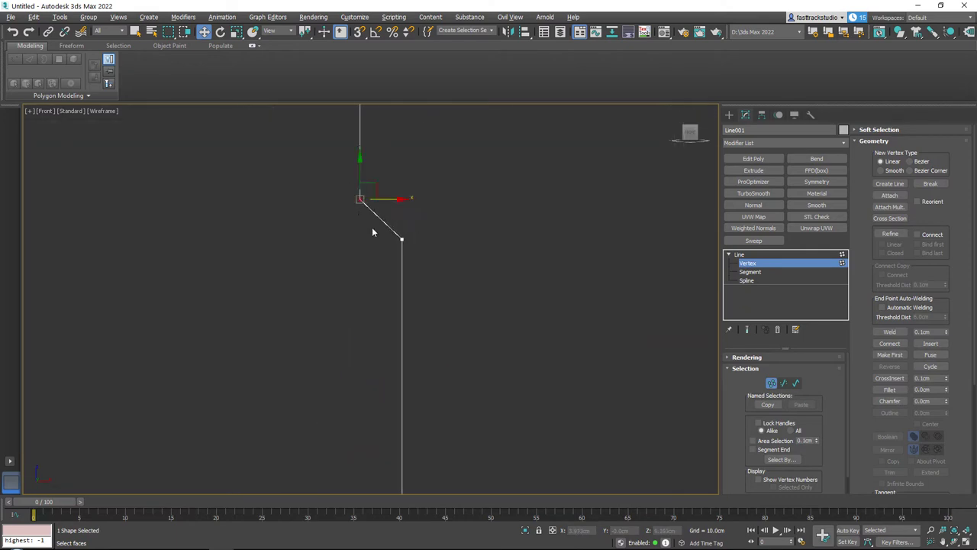
pyautogui.moveTo(360, 164); pyautogui.dragTo(362, 179)
pyautogui.scroll(-7, 367, 201)
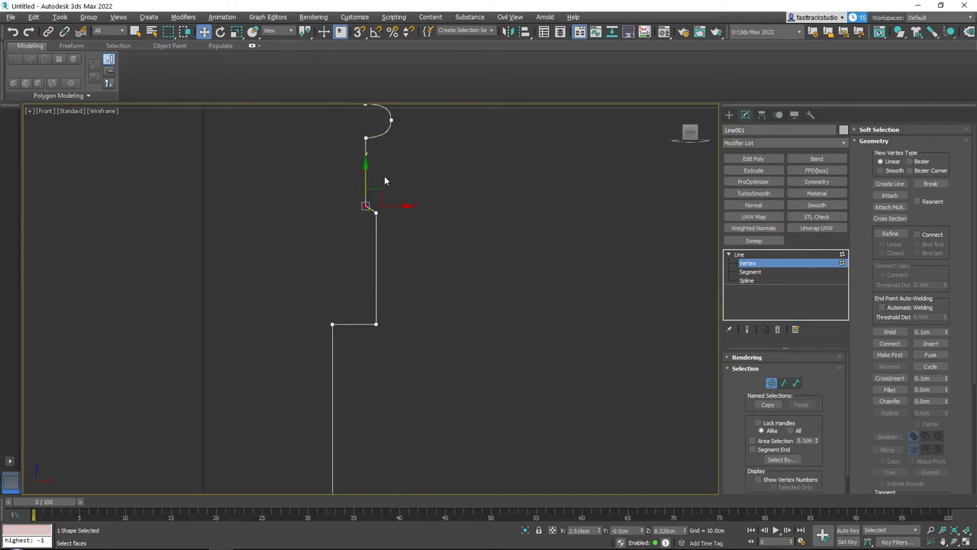
# - Select the outermost vertex of the rounded bulge and scale its tangent handles up slightly
pyautogui.moveTo(384, 181); pyautogui.dragTo(415, 258, button='middle')
pyautogui.scroll(5, 414, 244)
pyautogui.moveTo(415, 190); pyautogui.dragTo(486, 260)
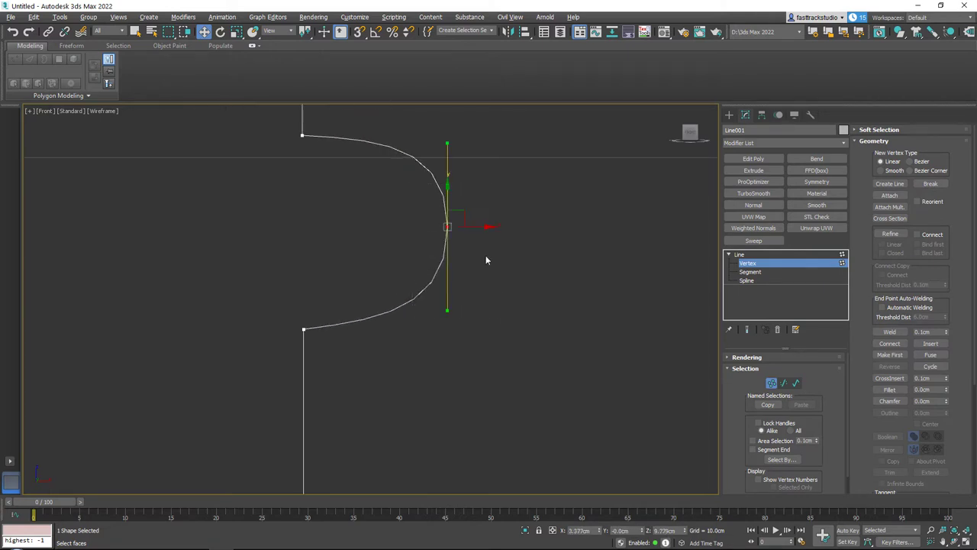
pyautogui.moveTo(400, 204); pyautogui.dragTo(416, 277, button='middle')
pyautogui.moveTo(391, 197); pyautogui.dragTo(521, 361)
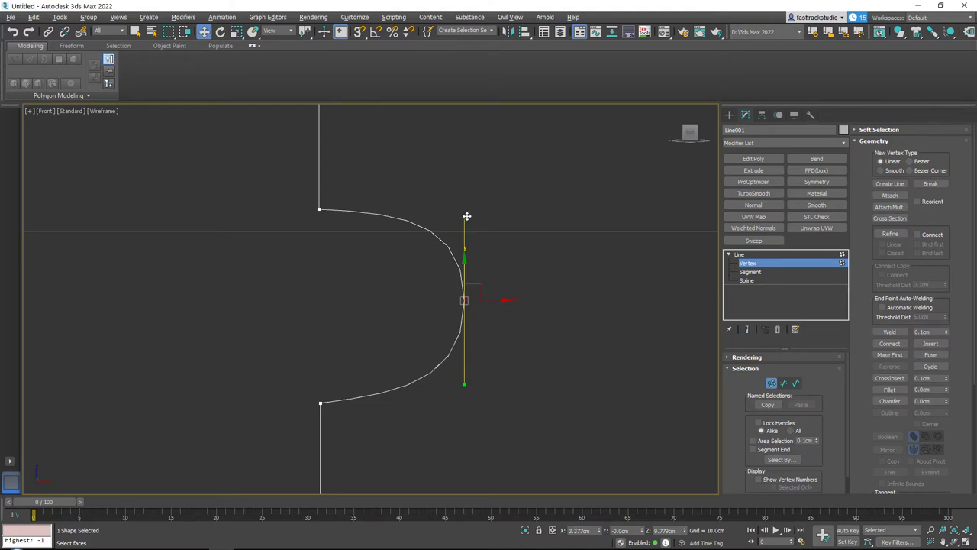
pyautogui.press('r')
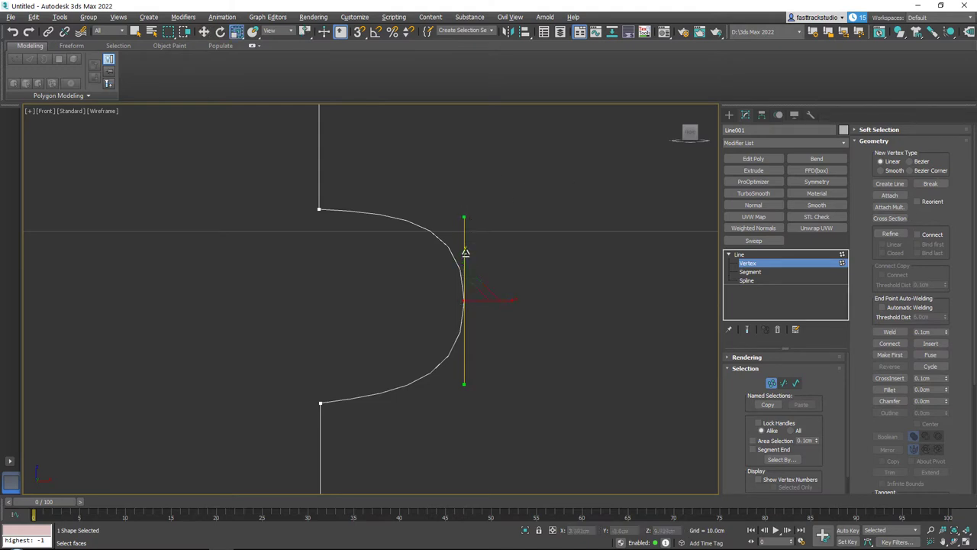
pyautogui.moveTo(465, 256)
pyautogui.mouseDown()
pyautogui.moveTo(465, 244)
pyautogui.moveTo(464, 263)
pyautogui.mouseUp()
pyautogui.press('e')
pyautogui.press('w')
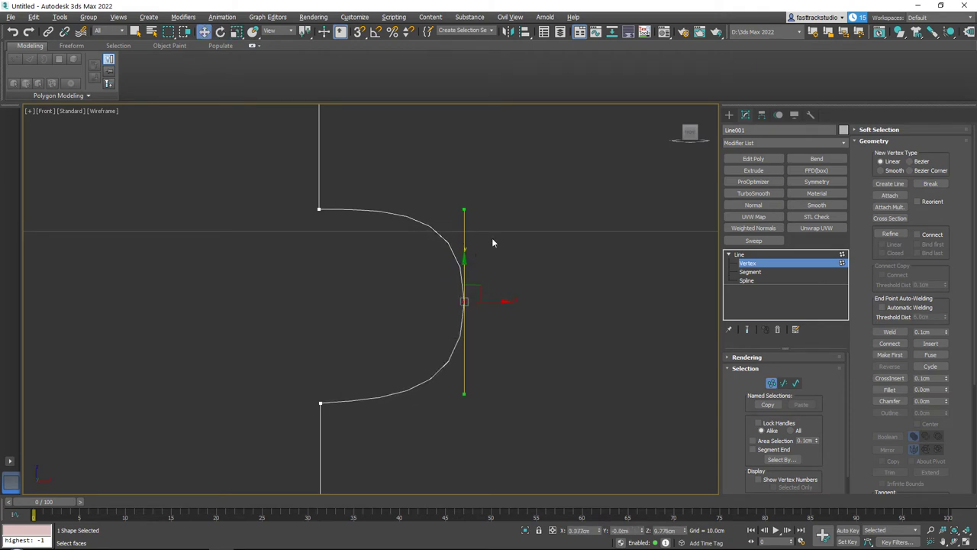
# - Set the bulge's outermost vertex to Bezier Corner and adjust its upper and lower tangent handles separately for a fuller curve
pyautogui.rightClick(492, 242)
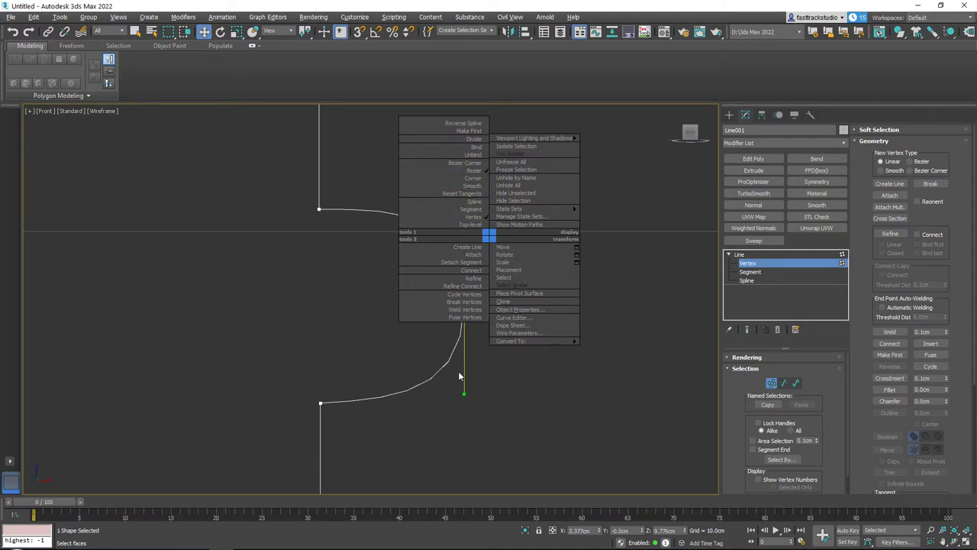
pyautogui.click(468, 163)
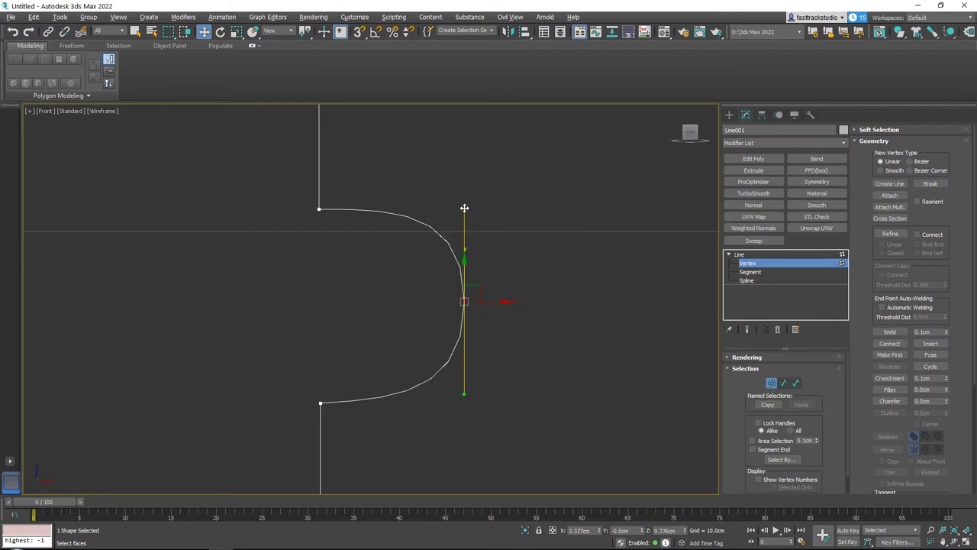
pyautogui.moveTo(464, 208); pyautogui.dragTo(494, 216)
pyautogui.press('e')
pyautogui.press('r')
pyautogui.press('w')
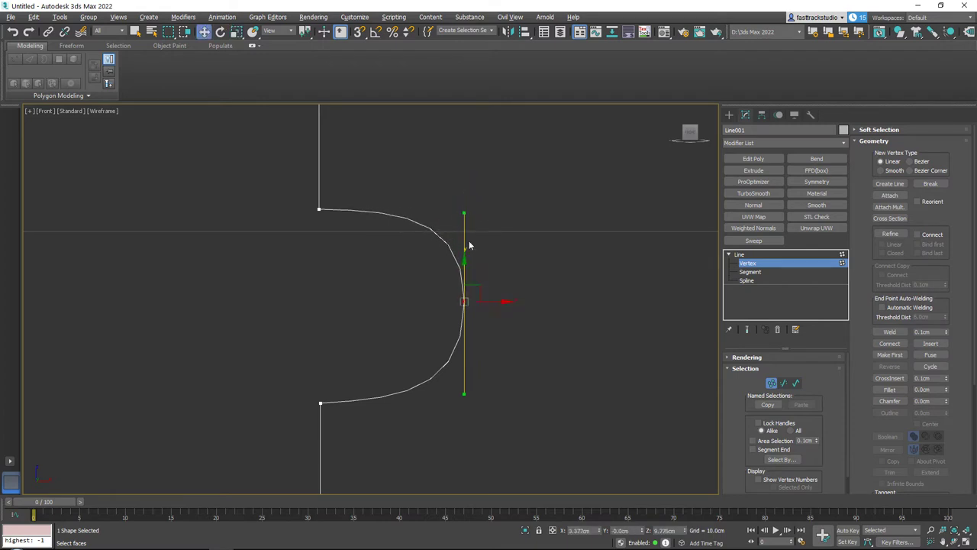
pyautogui.moveTo(464, 396); pyautogui.dragTo(464, 403)
pyautogui.moveTo(465, 207); pyautogui.dragTo(464, 209)
# - Try tilting the tangent handles of the bulge's outermost vertex with Rotate
pyautogui.press('e')
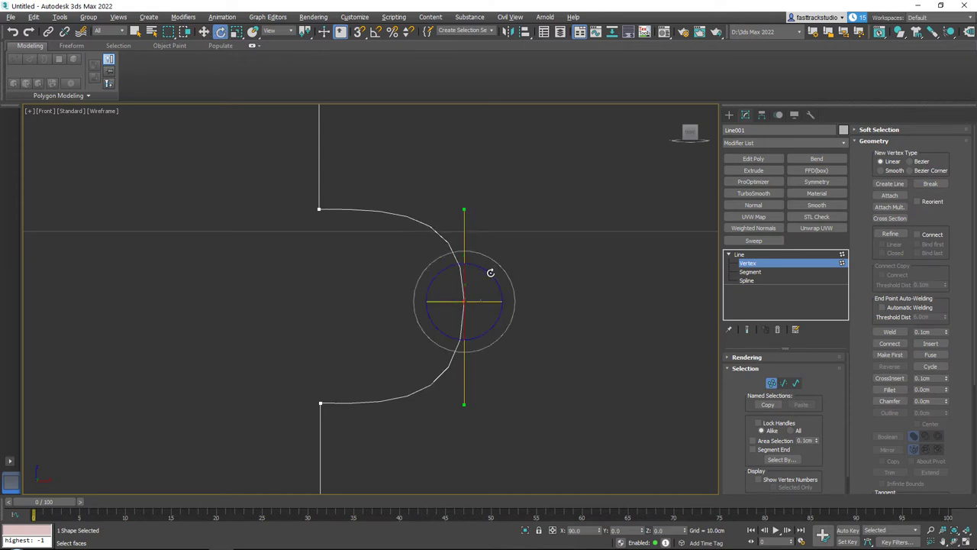
pyautogui.moveTo(490, 272); pyautogui.dragTo(467, 223)
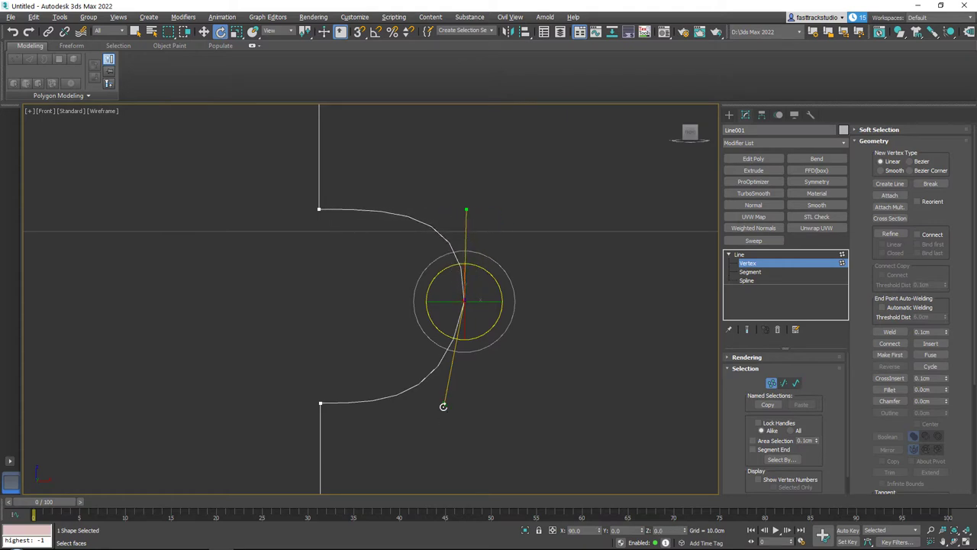
pyautogui.click(452, 413)
pyautogui.click(468, 301)
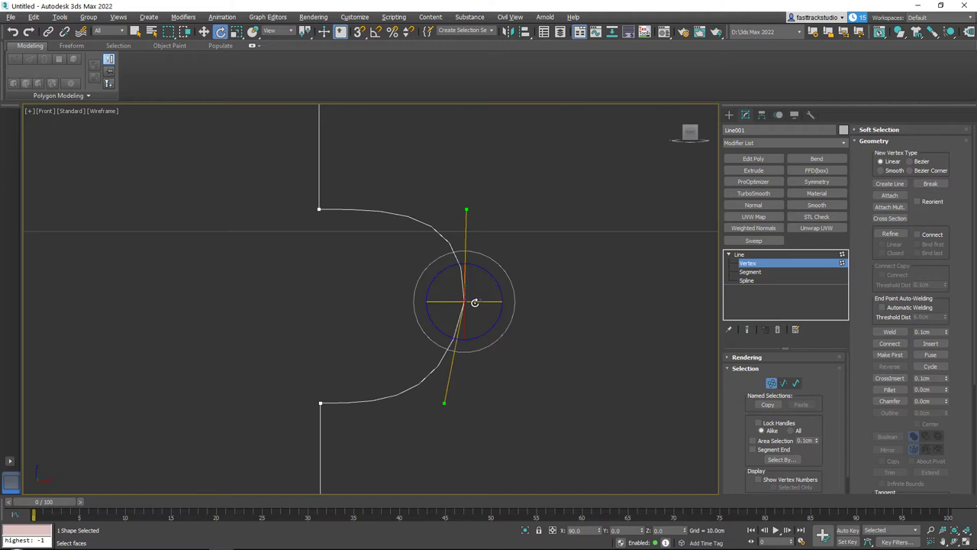
# - Set the bulge's outermost vertex to Bezier and rotate its aligned tangent handles back to vertical
pyautogui.rightClick(526, 241)
pyautogui.click(500, 172)
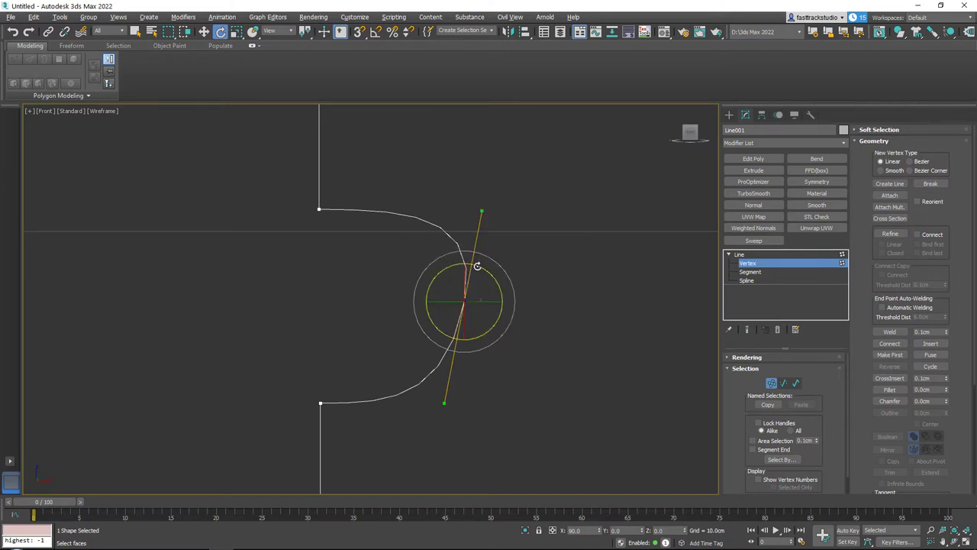
pyautogui.moveTo(477, 266); pyautogui.dragTo(477, 245)
# - Try the Corner and Smooth types on the bulge's outermost vertex and undo both changes
pyautogui.rightClick(500, 216)
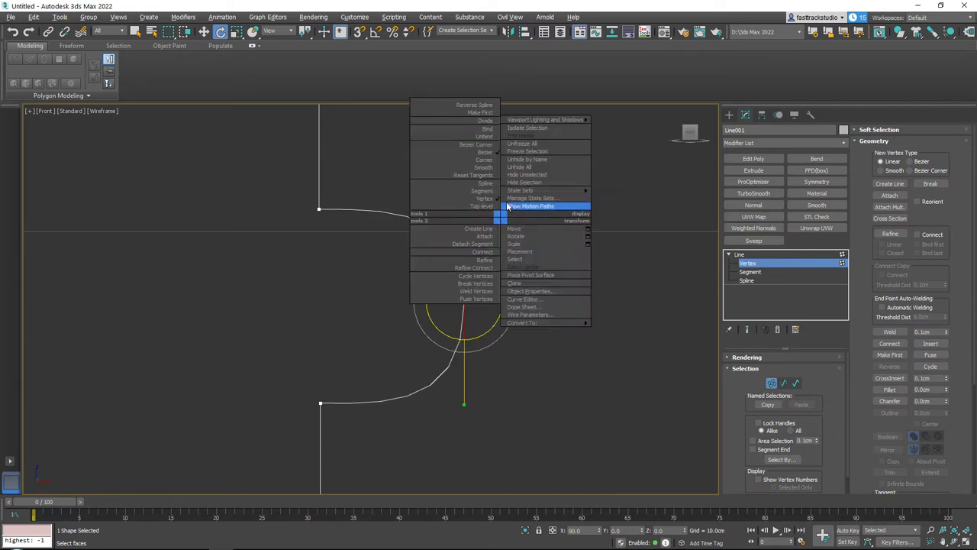
pyautogui.click(481, 160)
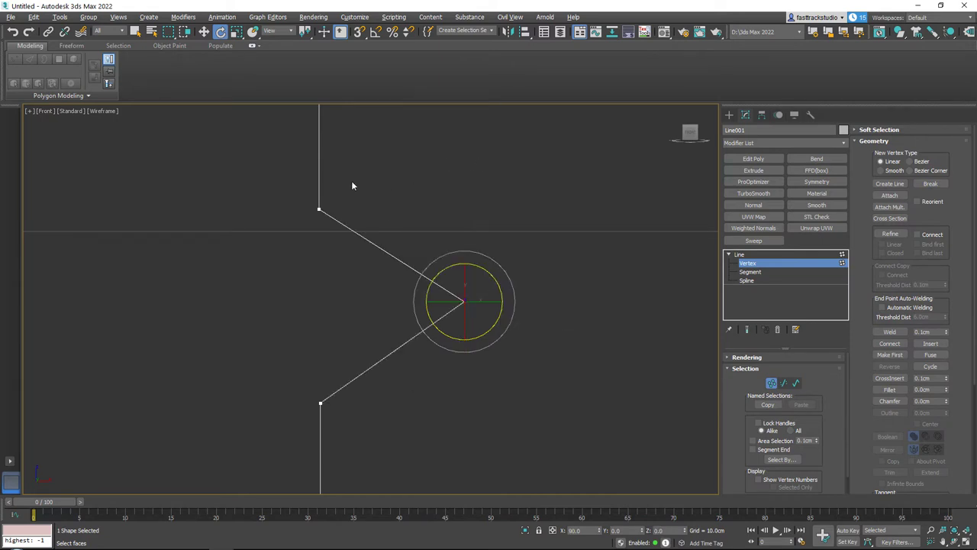
pyautogui.hotkey('ctrl', 'z')
pyautogui.rightClick(470, 192)
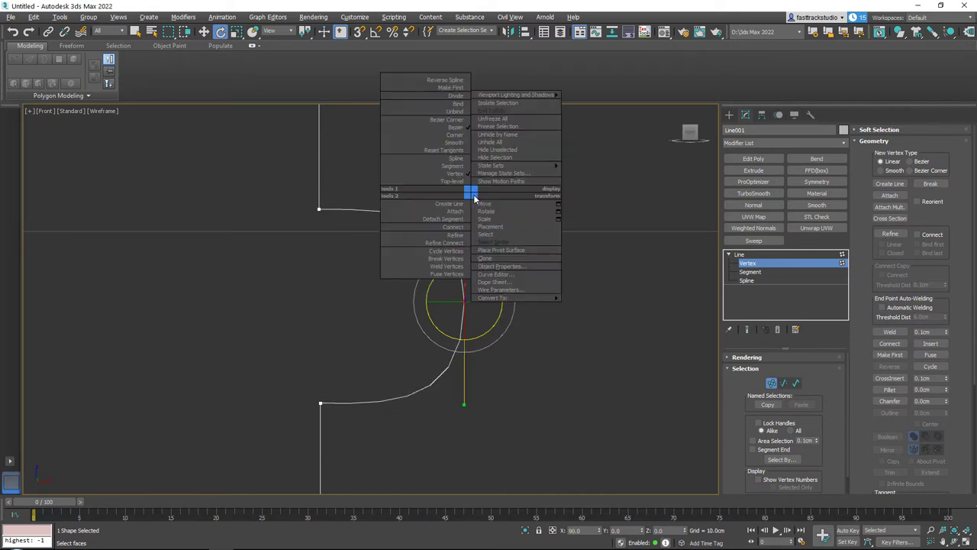
pyautogui.click(453, 142)
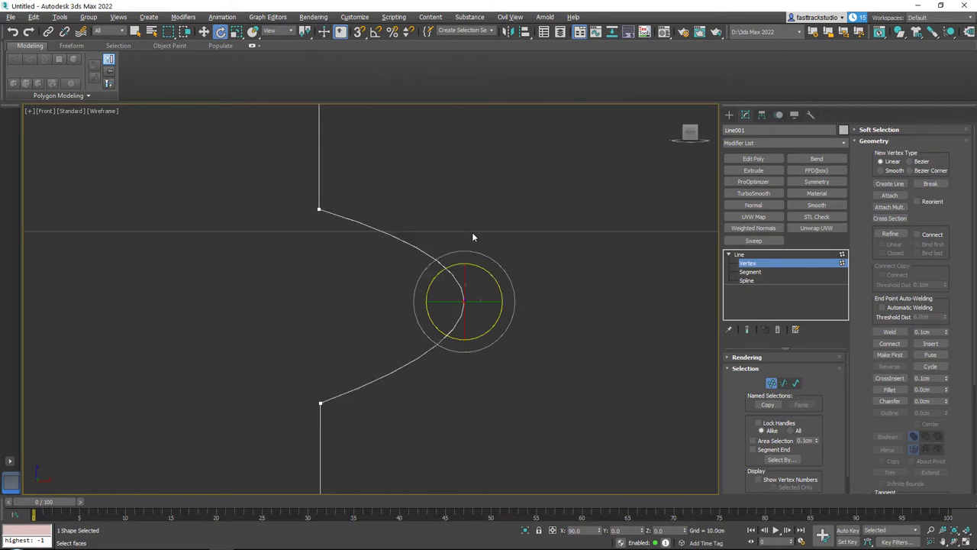
pyautogui.press('w')
pyautogui.moveTo(474, 286); pyautogui.dragTo(463, 246)
pyautogui.hotkey('ctrl', 'z')
pyautogui.hotkey('ctrl', 'z')
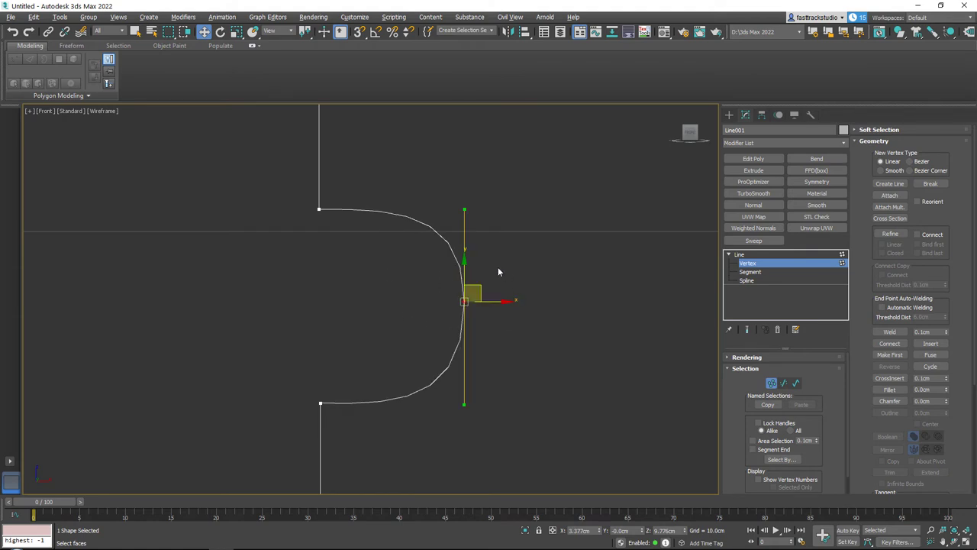
pyautogui.rightClick(498, 267)
pyautogui.click(597, 136)
# - Chamfer the step's inner corner where the long lower vertical segment meets the short horizontal one
pyautogui.scroll(-8, 517, 159)
pyautogui.moveTo(474, 180); pyautogui.dragTo(454, 359, button='middle')
pyautogui.scroll(3, 450, 279)
pyautogui.scroll(-3, 467, 311)
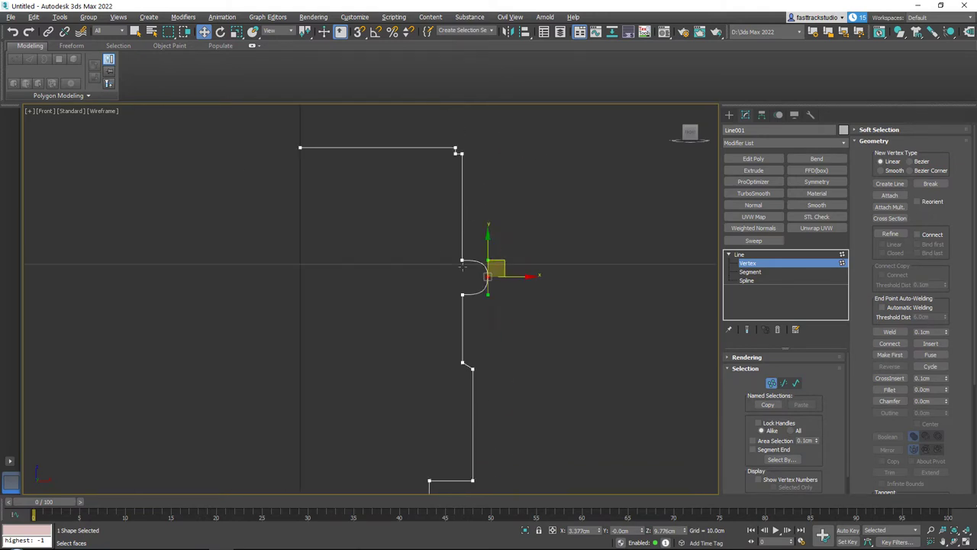
pyautogui.scroll(2, 443, 240)
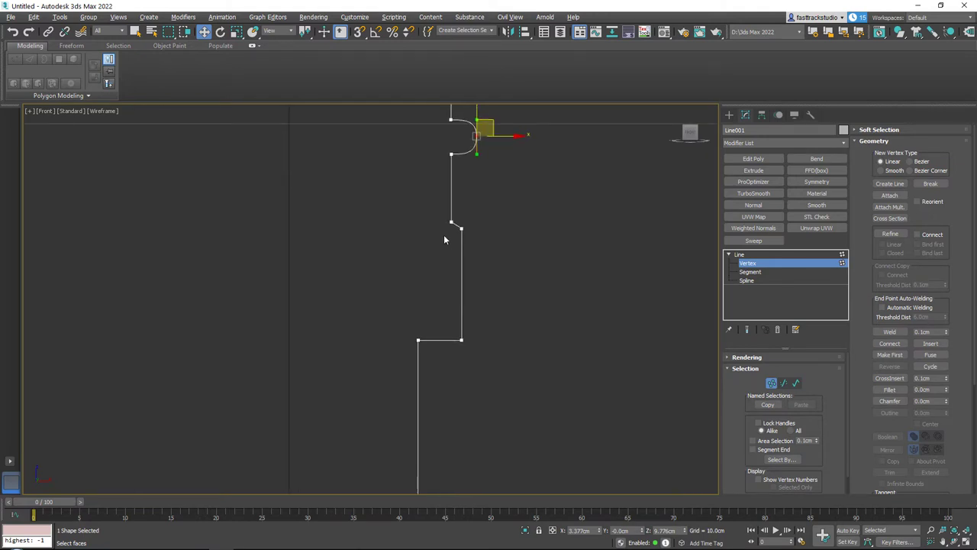
pyautogui.moveTo(539, 327); pyautogui.dragTo(528, 270, button='middle')
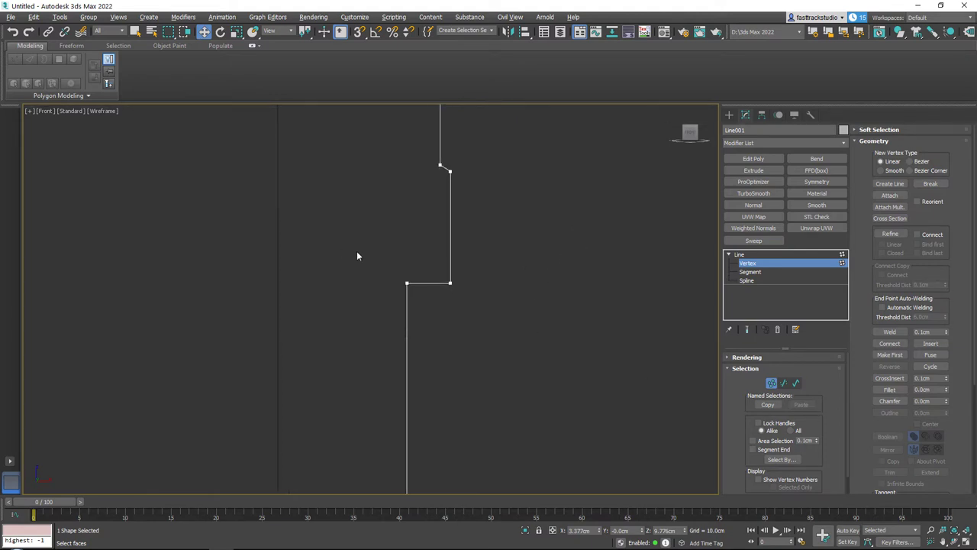
pyautogui.moveTo(419, 329); pyautogui.dragTo(416, 320)
pyautogui.scroll(4, 410, 285)
pyautogui.scroll(2, 384, 263)
pyautogui.scroll(-2, 384, 262)
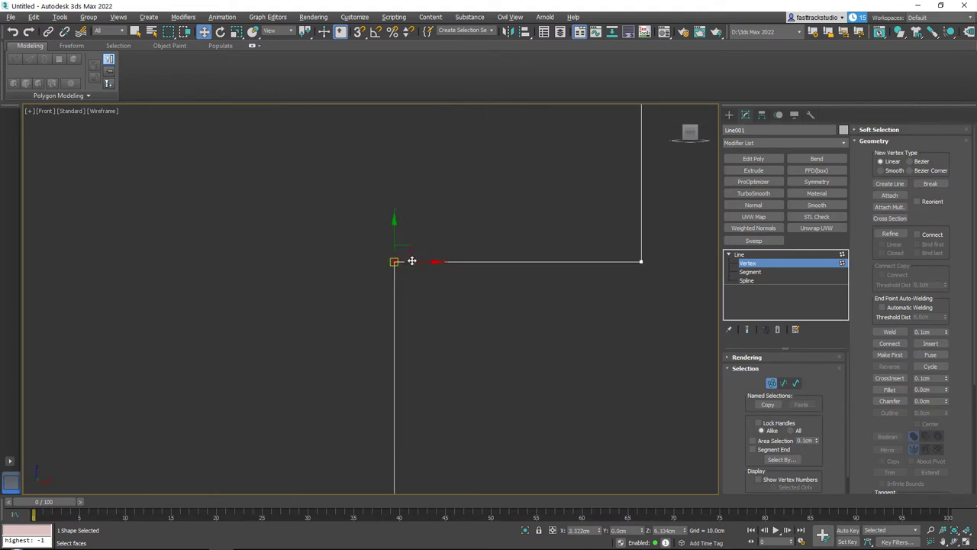
pyautogui.click(401, 255)
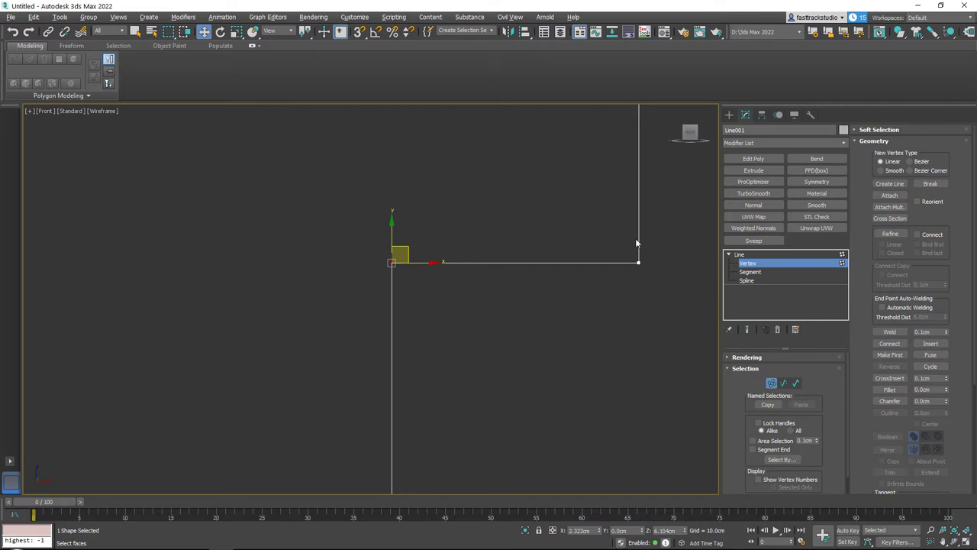
pyautogui.click(888, 402)
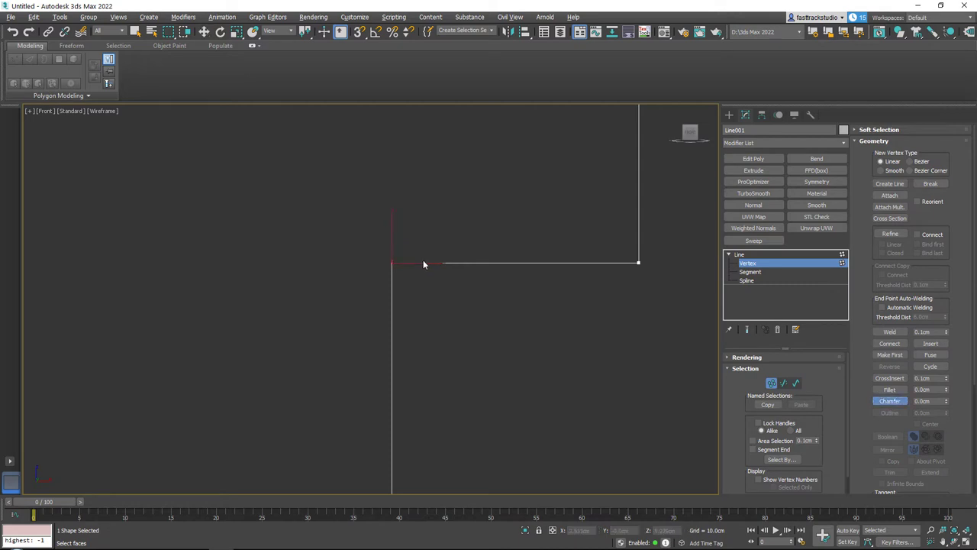
pyautogui.moveTo(376, 229); pyautogui.dragTo(381, 221)
pyautogui.scroll(-4, 430, 262)
pyautogui.scroll(-4, 437, 281)
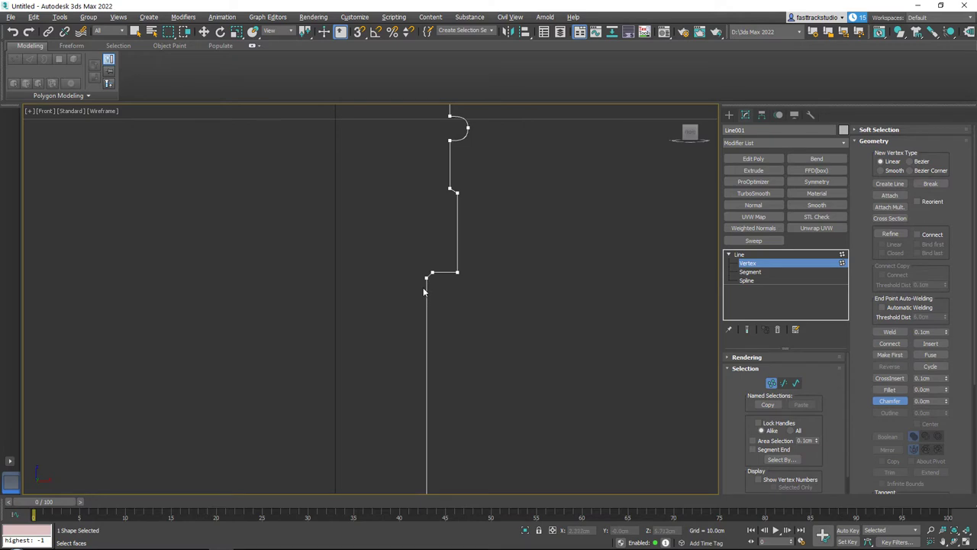
# - Try moving the chamfer's lower vertex further down and undo the move
pyautogui.scroll(10, 448, 267)
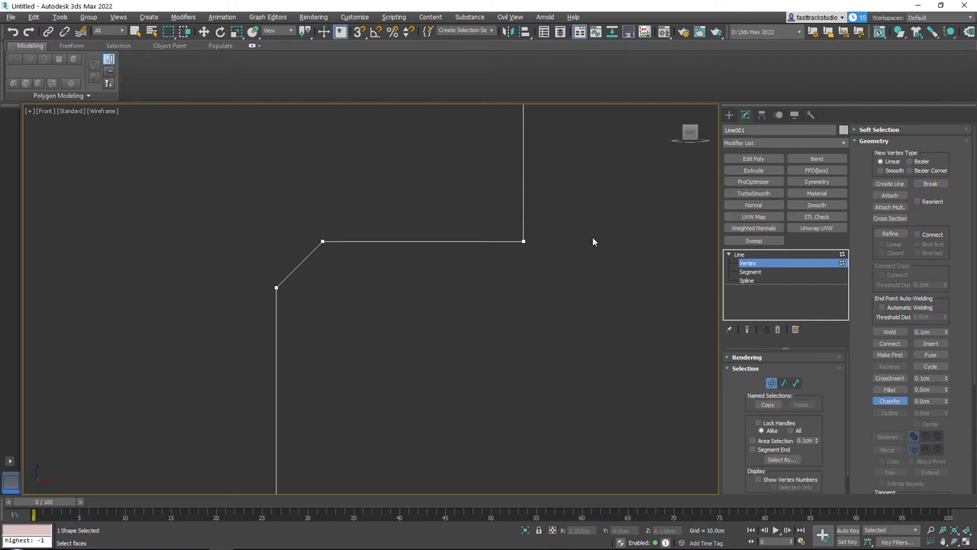
pyautogui.moveTo(560, 238); pyautogui.dragTo(565, 319, button='middle')
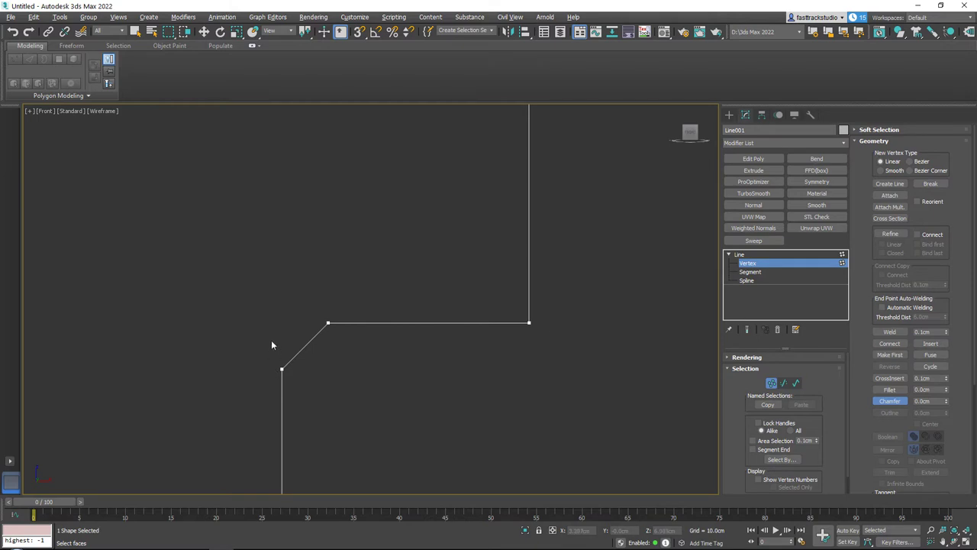
pyautogui.press('w')
pyautogui.moveTo(266, 336); pyautogui.dragTo(289, 383)
pyautogui.moveTo(301, 372)
pyautogui.mouseDown(button='middle')
pyautogui.moveTo(403, 244)
pyautogui.moveTo(318, 375)
pyautogui.mouseUp(button='middle')
pyautogui.scroll(4, 397, 248)
pyautogui.scroll(-2, 319, 375)
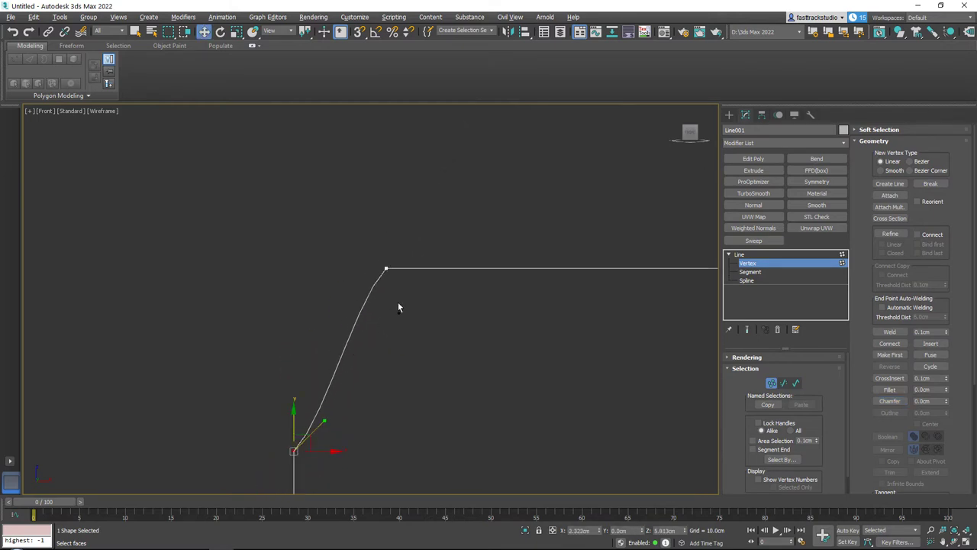
pyautogui.hotkey('ctrl', 'z')
# - Move the chamfer's lower vertex slightly down and convert both chamfer vertices to Corner type
pyautogui.moveTo(423, 311); pyautogui.dragTo(437, 286, button='middle')
pyautogui.scroll(3, 290, 339)
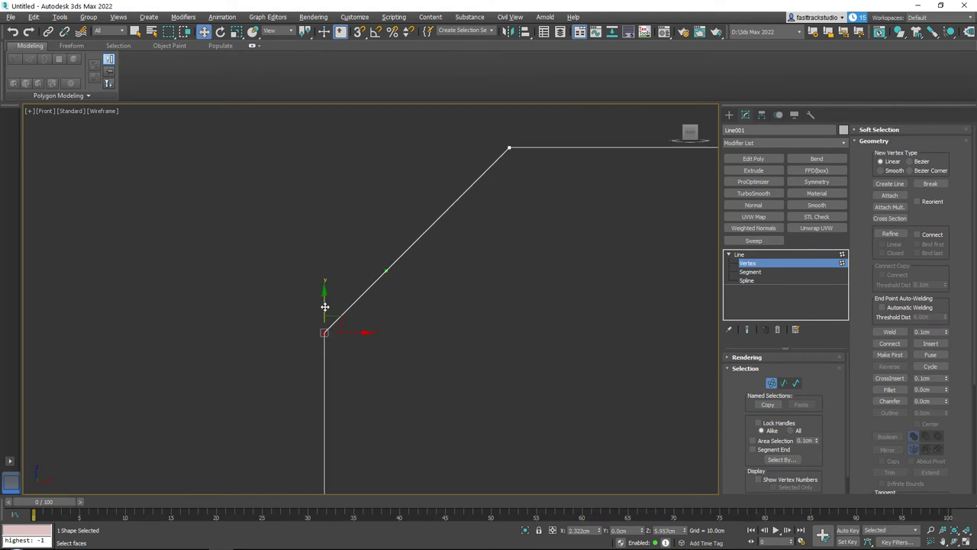
pyautogui.moveTo(325, 306); pyautogui.dragTo(336, 323)
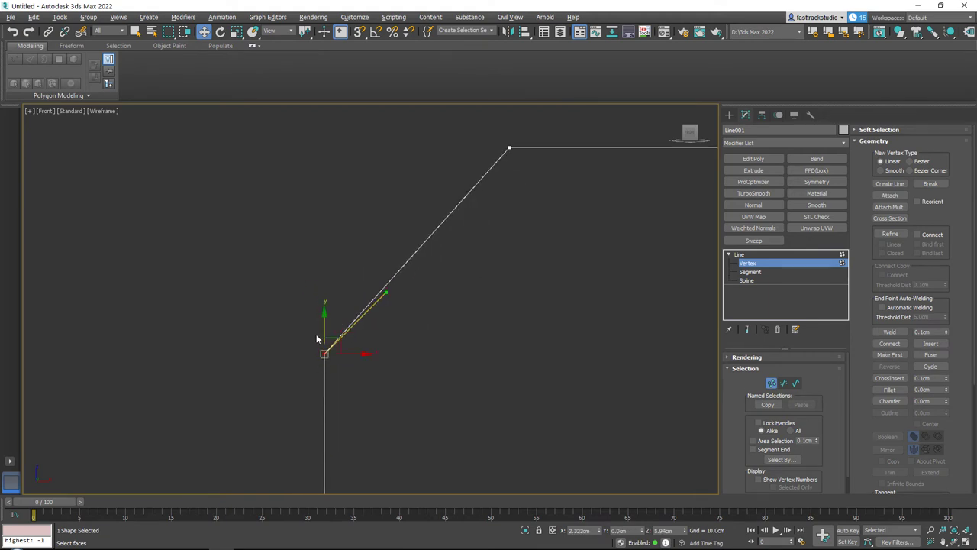
pyautogui.rightClick(356, 259)
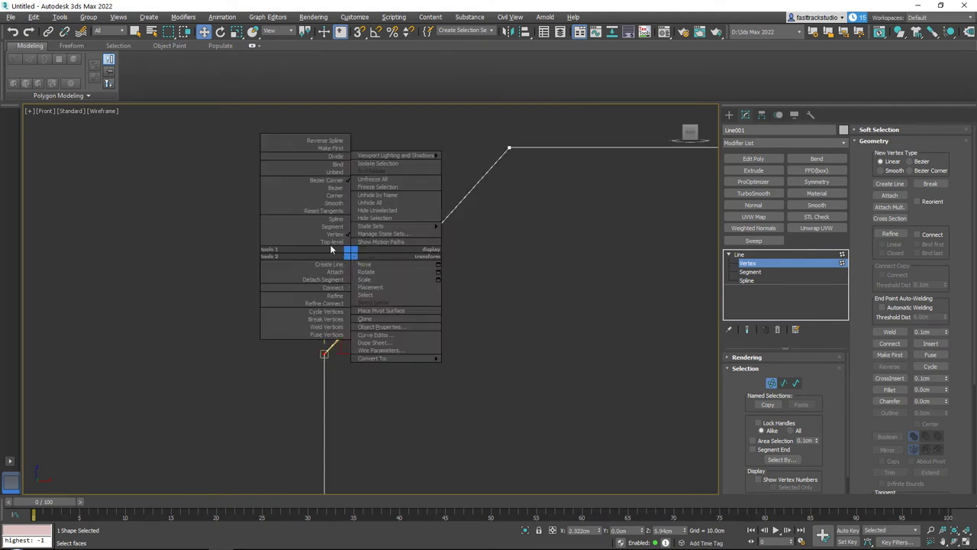
pyautogui.click(334, 201)
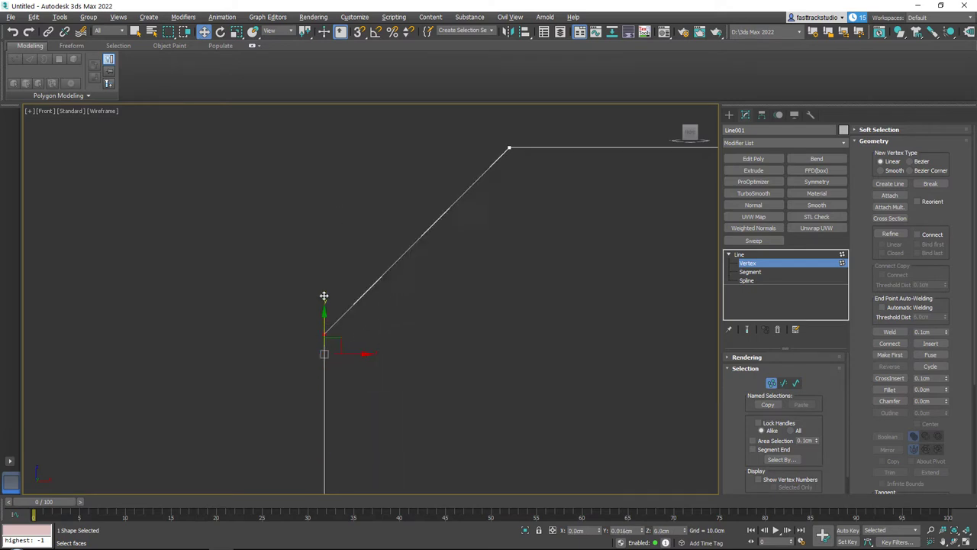
pyautogui.click(511, 148)
pyautogui.rightClick(516, 150)
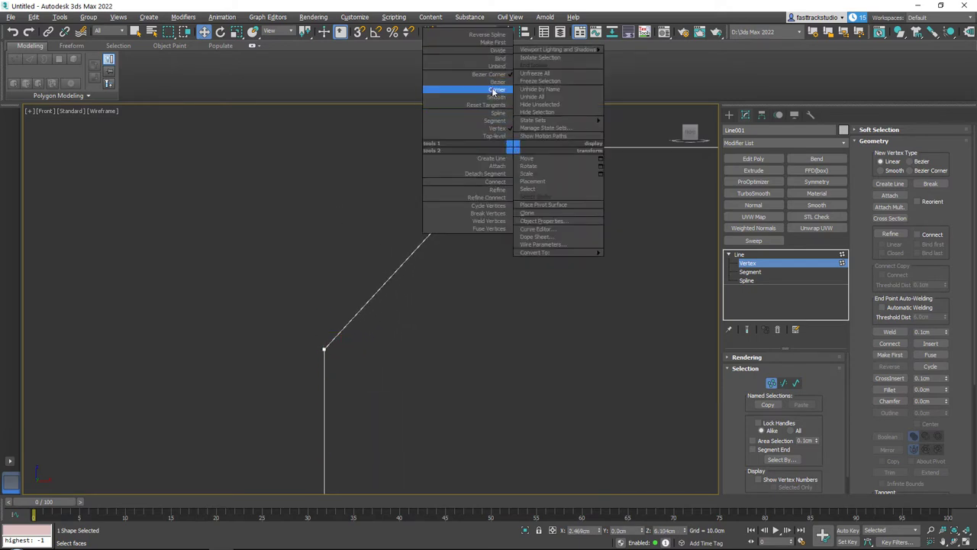
pyautogui.click(493, 91)
# - Fine-tune the height of the chamfer's lower vertex to about Z 5.95 cm
pyautogui.scroll(-3, 347, 240)
pyautogui.click(343, 275)
pyautogui.moveTo(346, 245)
pyautogui.mouseDown()
pyautogui.moveTo(346, 293)
pyautogui.moveTo(346, 240)
pyautogui.moveTo(351, 260)
pyautogui.moveTo(355, 240)
pyautogui.mouseUp()
# - Fillet the step's outer corner at the far end of the short horizontal segment
pyautogui.moveTo(652, 181); pyautogui.dragTo(490, 290, button='middle')
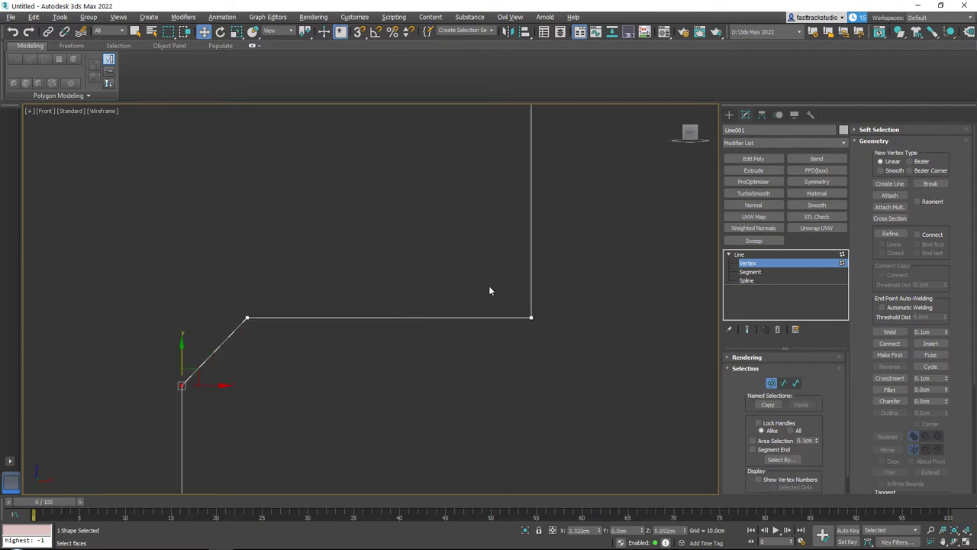
pyautogui.click(895, 391)
pyautogui.moveTo(532, 317); pyautogui.dragTo(505, 190)
# - Fillet the lower and upper corners where the rounded bulge meets the vertical profile line
pyautogui.scroll(-5, 489, 267)
pyautogui.moveTo(465, 221); pyautogui.dragTo(460, 374, button='middle')
pyautogui.moveTo(478, 132); pyautogui.dragTo(466, 349, button='middle')
pyautogui.scroll(3, 467, 281)
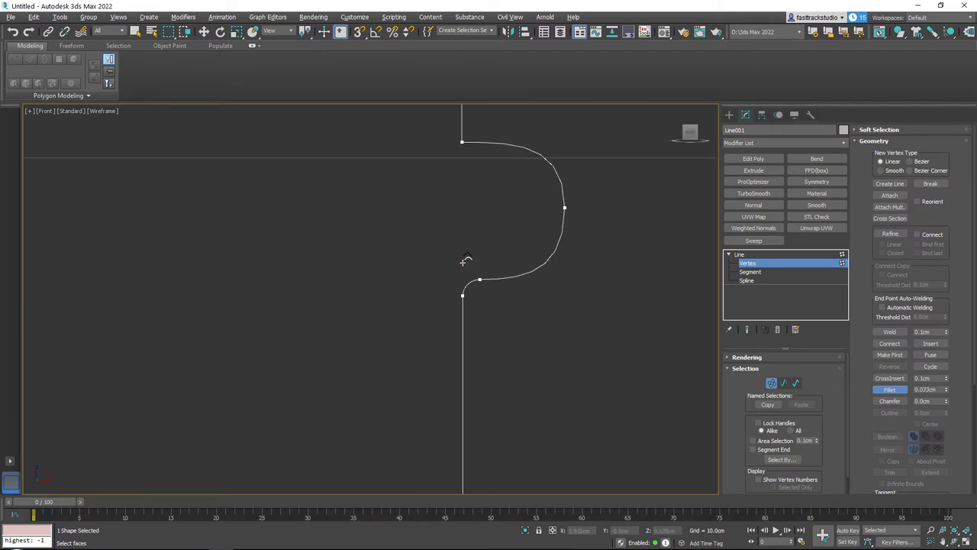
pyautogui.moveTo(462, 255); pyautogui.dragTo(455, 277, button='middle')
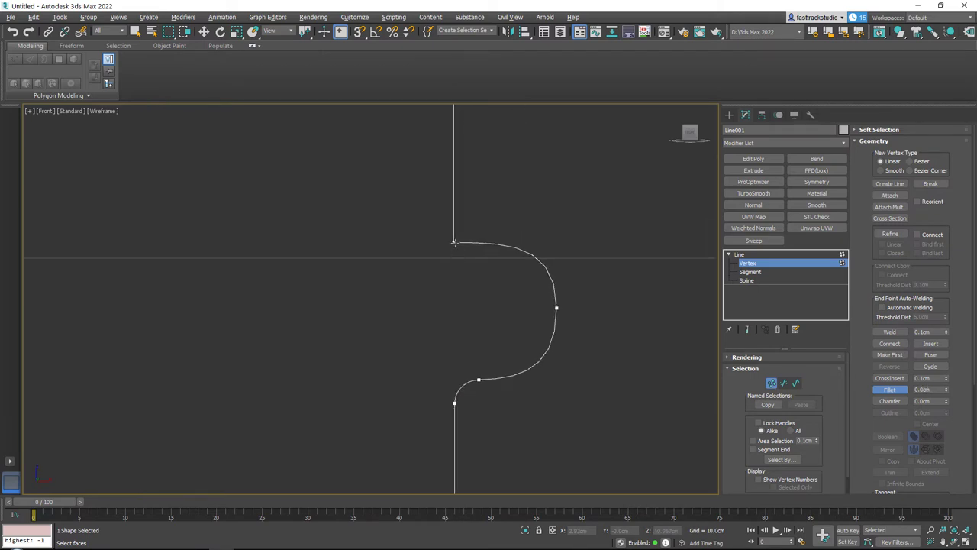
pyautogui.moveTo(454, 243); pyautogui.dragTo(457, 213)
pyautogui.scroll(-3, 503, 232)
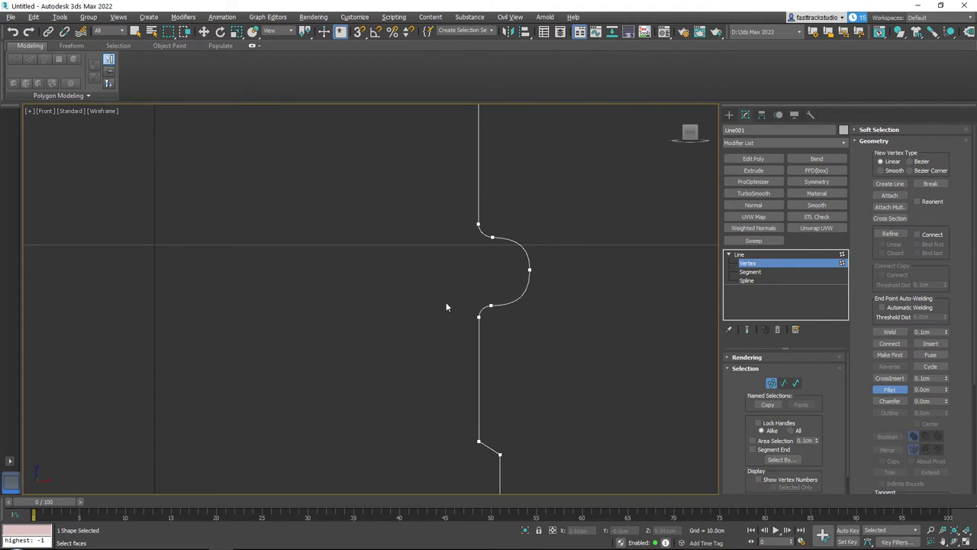
# - Extend the profile from its open upper end at the vertical axis by inserting vertices for downward, inward and upward segments
pyautogui.scroll(-2, 463, 208)
pyautogui.moveTo(454, 123); pyautogui.dragTo(612, 307, button='middle')
pyautogui.scroll(2, 482, 276)
pyautogui.press('w')
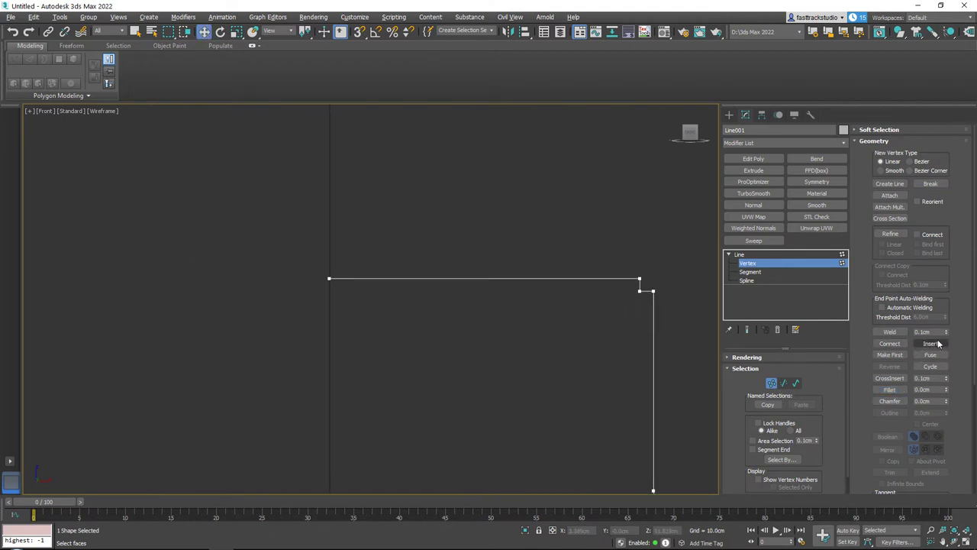
pyautogui.click(935, 344)
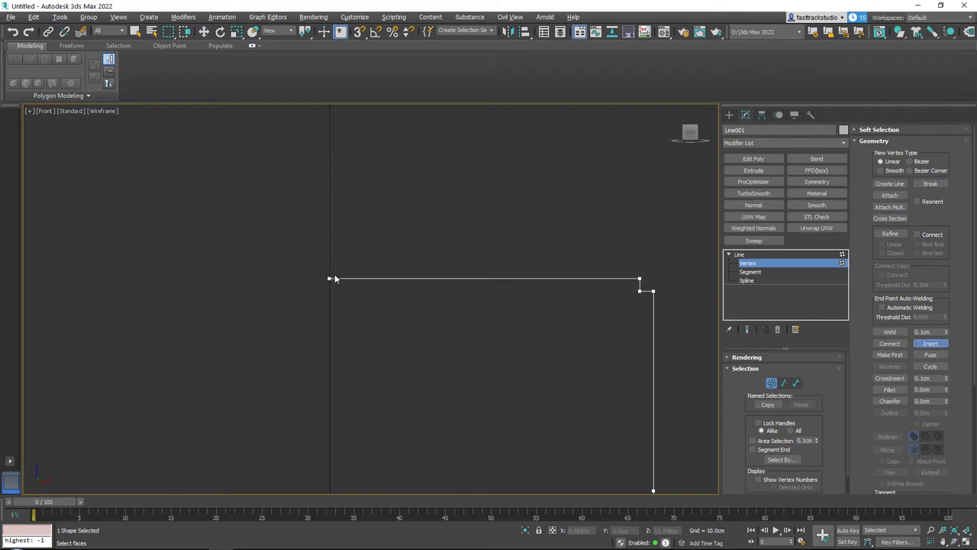
pyautogui.moveTo(336, 275); pyautogui.dragTo(444, 261, button='middle')
pyautogui.click(426, 245)
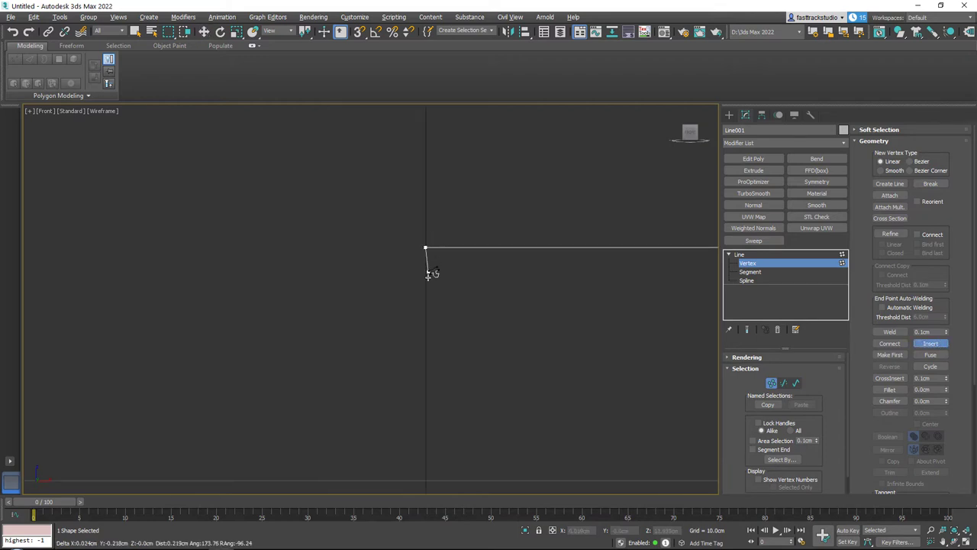
pyautogui.click(426, 335)
pyautogui.click(503, 334)
pyautogui.click(503, 287)
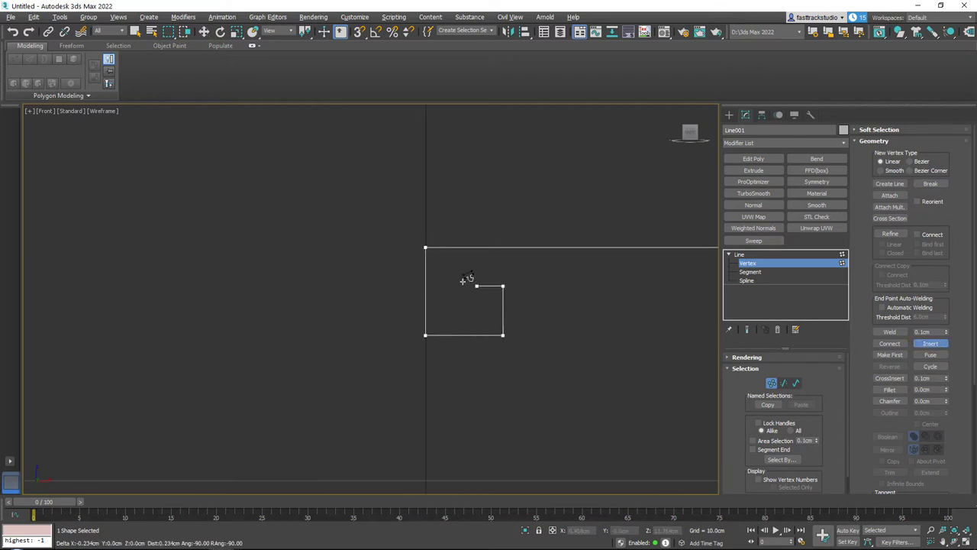
# - Continue the inserted line inward with four shorter perpendicular segments, forming a small square spiral, and end the insertion
pyautogui.click(461, 286)
pyautogui.click(461, 310)
pyautogui.click(484, 311)
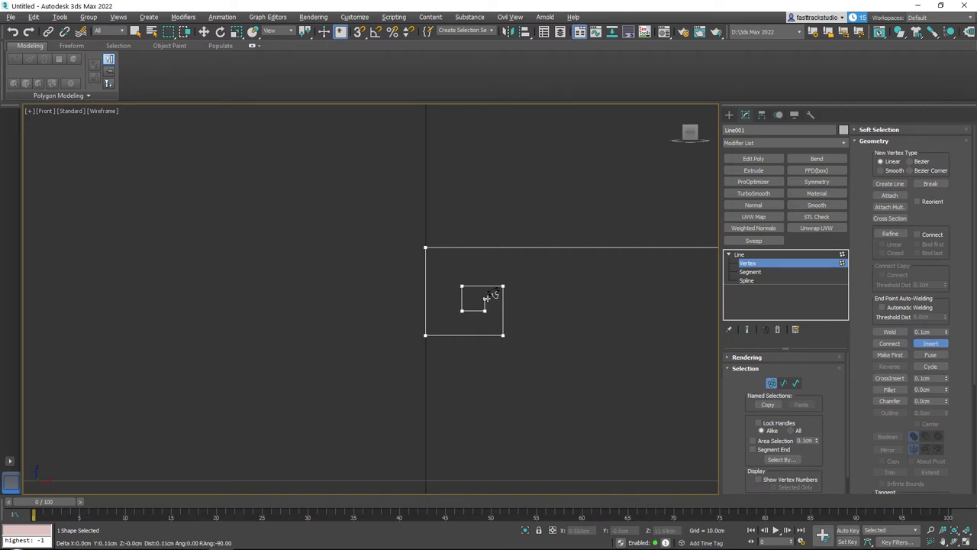
pyautogui.click(485, 299)
pyautogui.rightClick(474, 297)
pyautogui.moveTo(536, 295); pyautogui.dragTo(430, 258, button='middle')
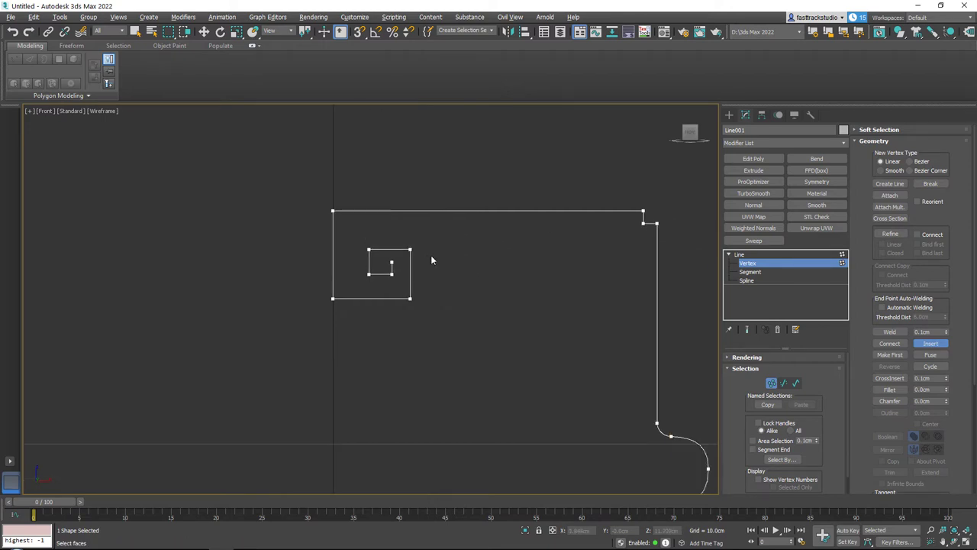
pyautogui.scroll(-3, 431, 258)
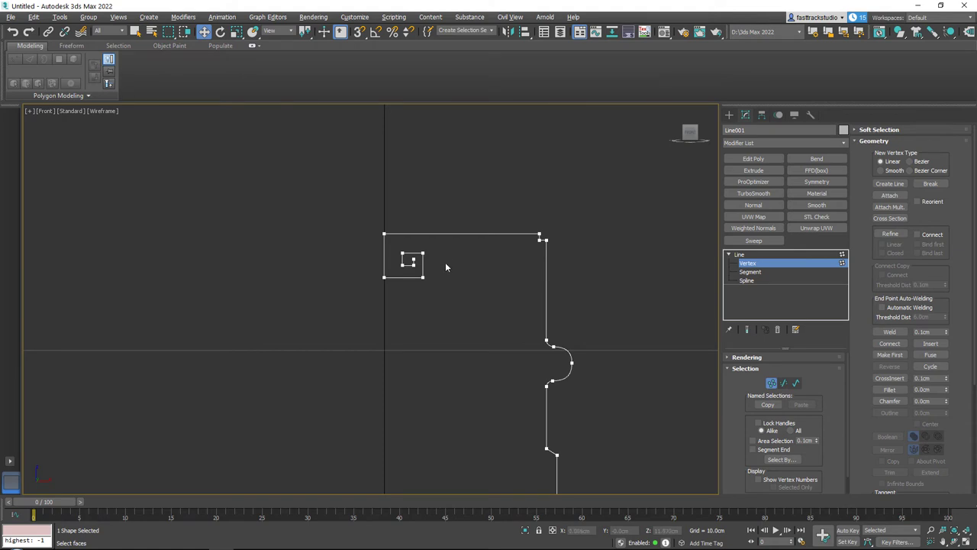
# - Try connecting the square spiral's inner endpoint to the profile's lowest endpoint with a straight segment
pyautogui.moveTo(489, 280); pyautogui.dragTo(494, 246, button='middle')
pyautogui.click(886, 343)
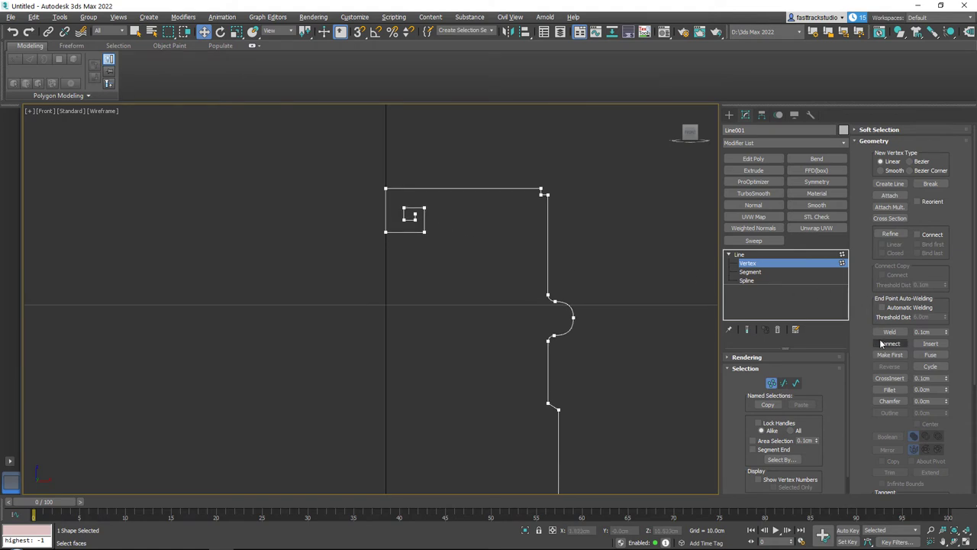
pyautogui.scroll(5, 397, 217)
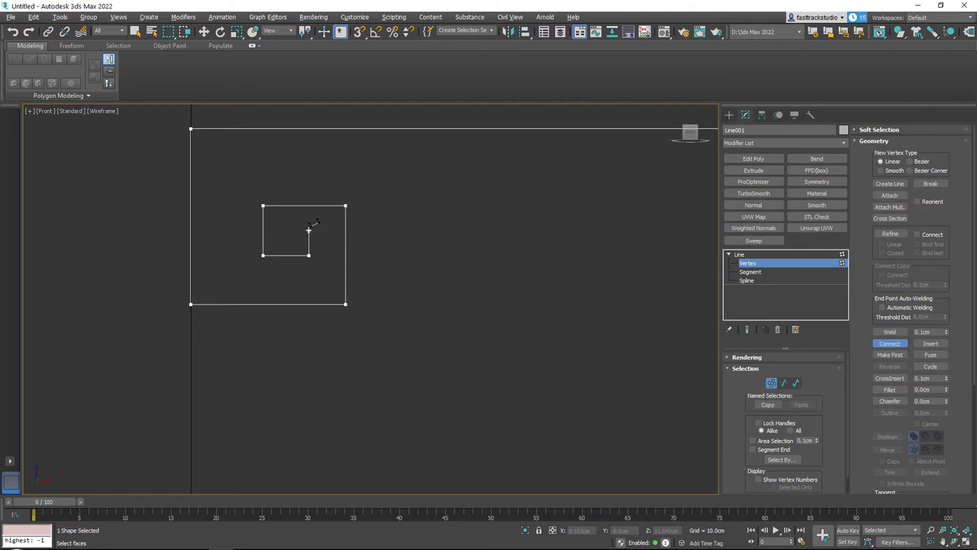
pyautogui.moveTo(309, 231); pyautogui.dragTo(286, 241)
pyautogui.scroll(-5, 440, 246)
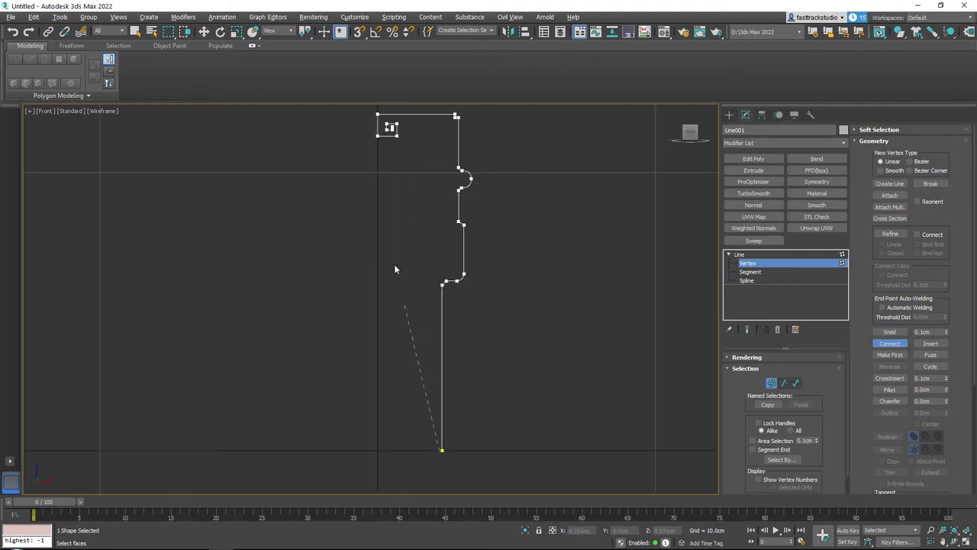
pyautogui.moveTo(395, 269); pyautogui.dragTo(392, 134)
pyautogui.moveTo(441, 169); pyautogui.dragTo(465, 277, button='middle')
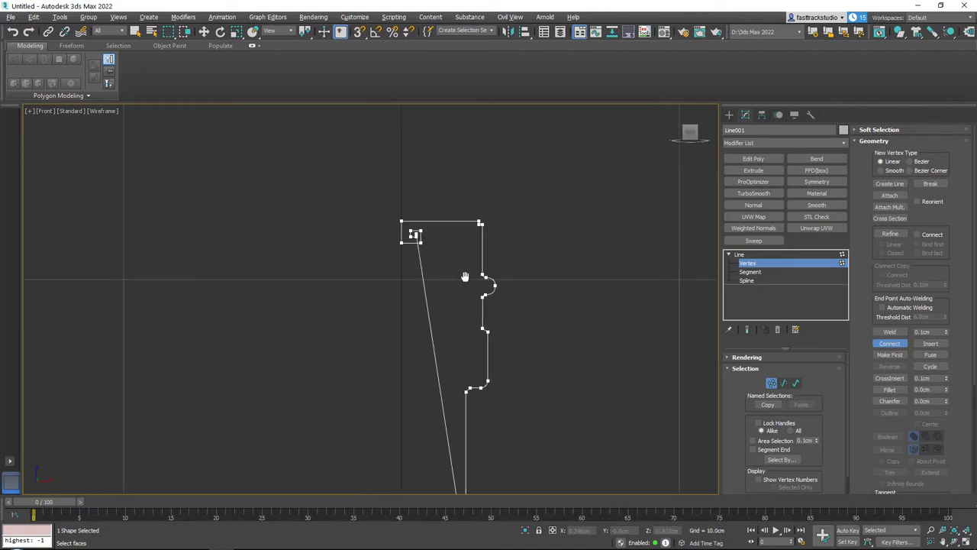
pyautogui.scroll(5, 424, 233)
pyautogui.scroll(-4, 397, 260)
pyautogui.moveTo(400, 278); pyautogui.dragTo(394, 150, button='middle')
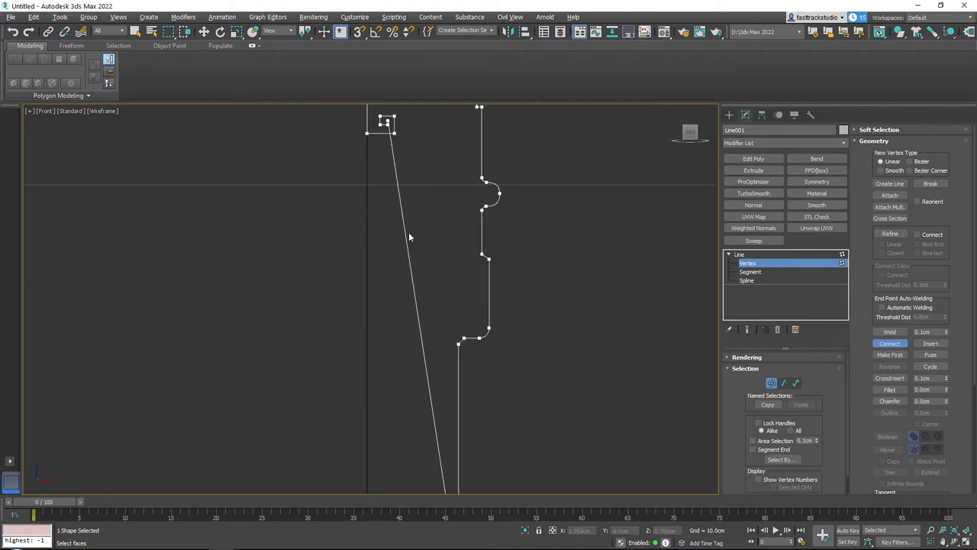
pyautogui.scroll(-5, 409, 238)
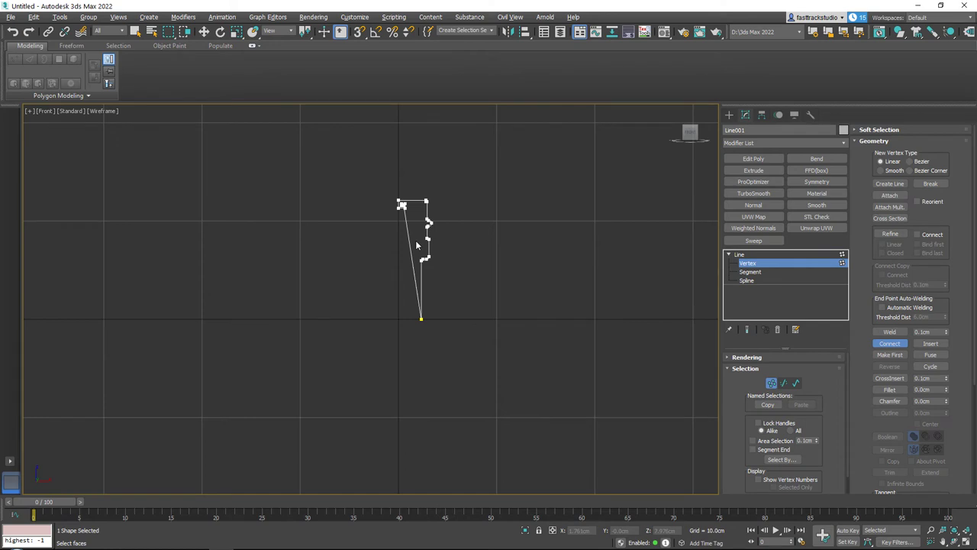
pyautogui.press('w')
# - Move the spiral's inner end vertex down close to its neighbouring corner, then fuse and weld the two vertices
pyautogui.scroll(8, 415, 240)
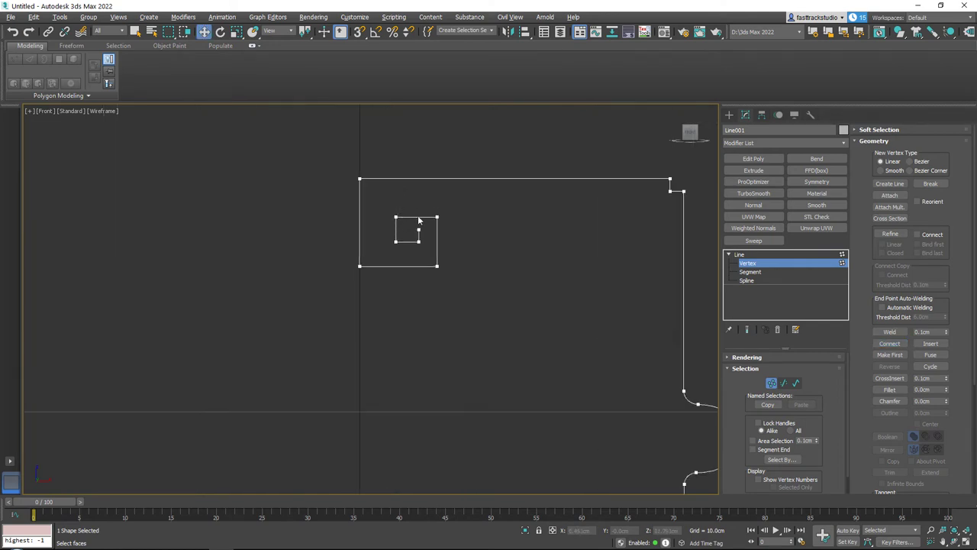
pyautogui.scroll(5, 419, 220)
pyautogui.click(421, 272)
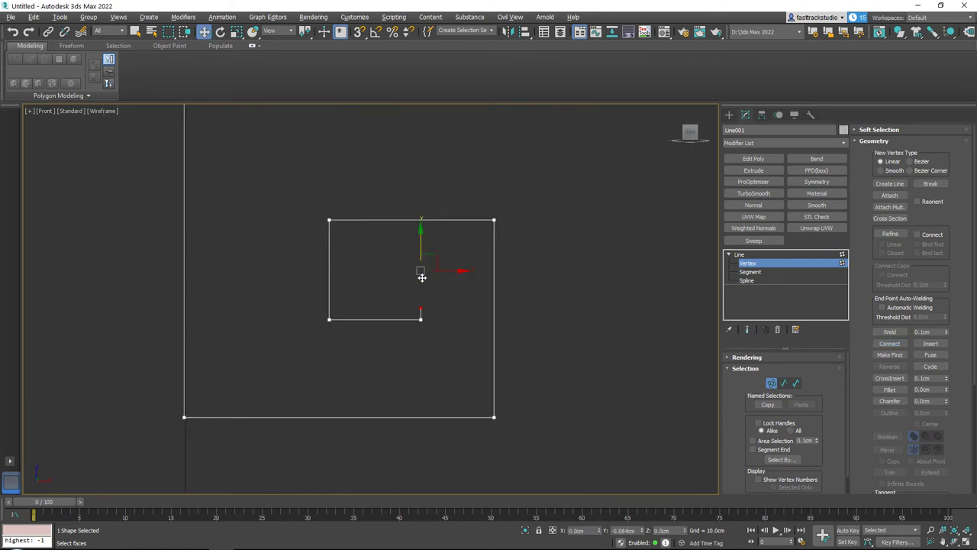
pyautogui.moveTo(423, 277); pyautogui.dragTo(405, 299)
pyautogui.moveTo(433, 336); pyautogui.dragTo(433, 336)
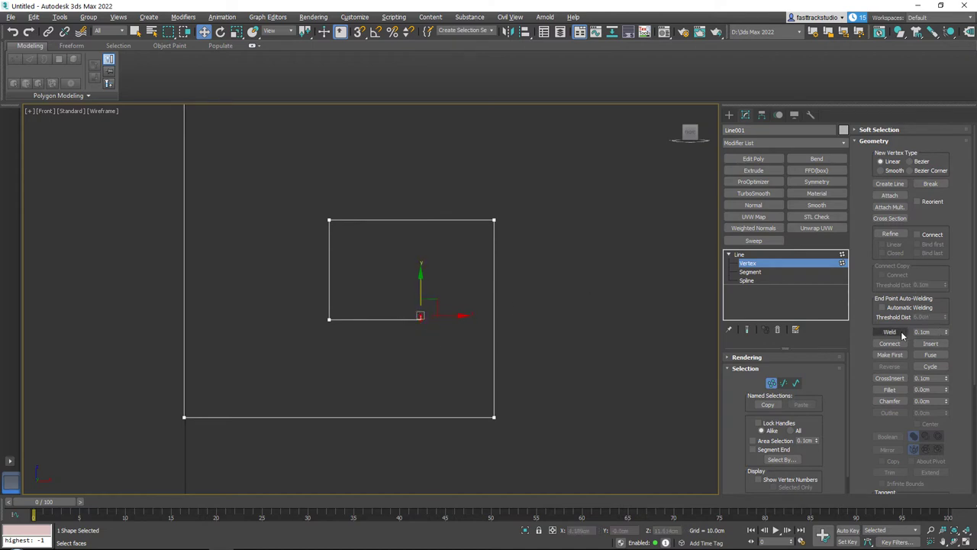
pyautogui.click(928, 356)
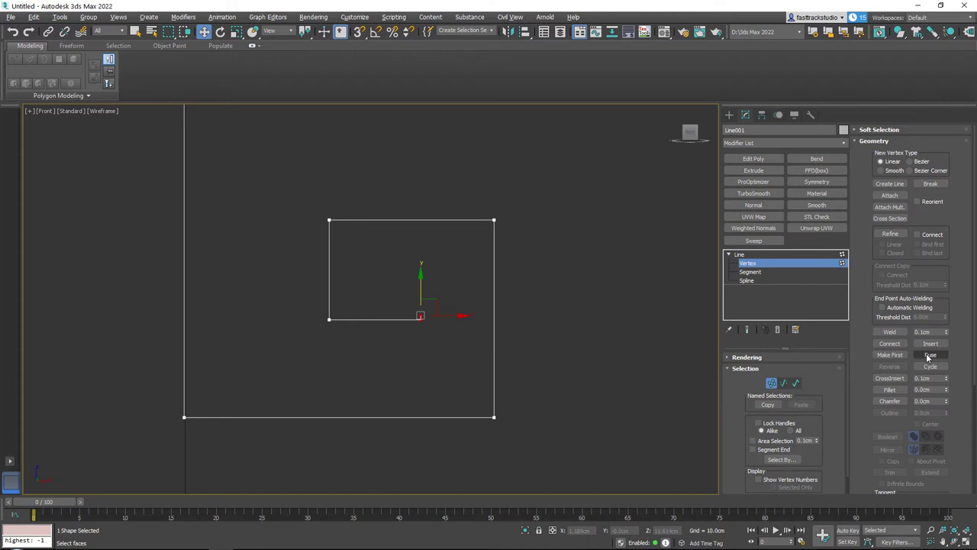
pyautogui.click(928, 356)
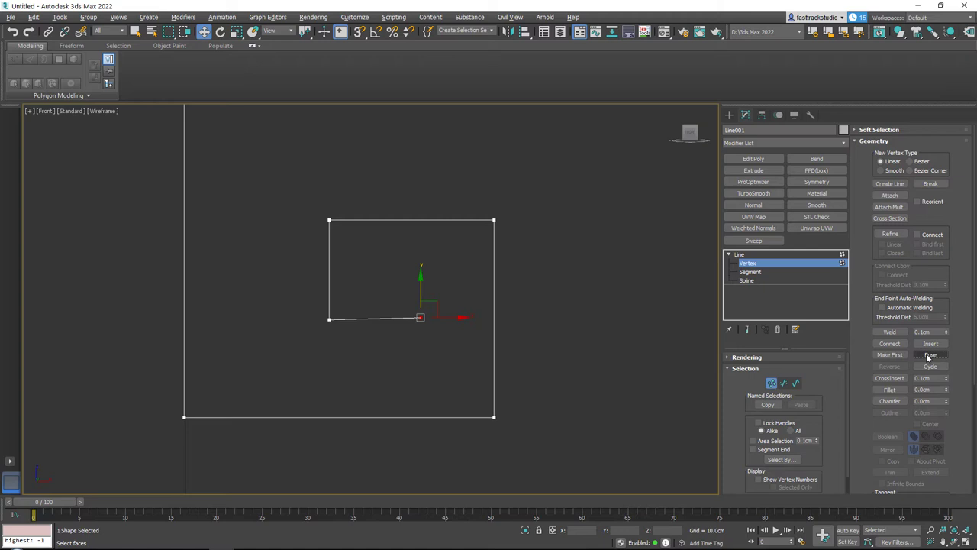
pyautogui.click(894, 333)
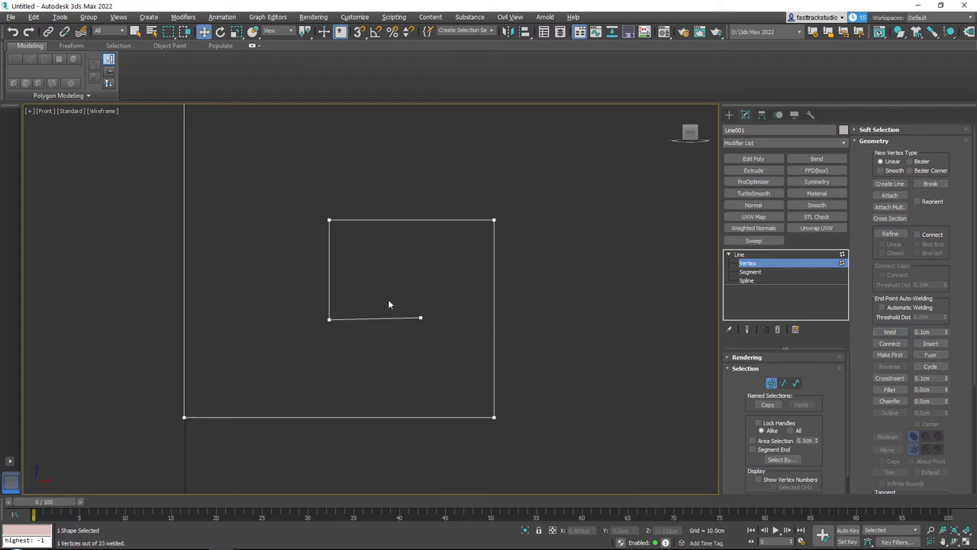
# - Lower the welded end vertex to about Z 11.53 cm to level the spiral's last segment, and leave vertex editing
pyautogui.click(420, 317)
pyautogui.moveTo(419, 286)
pyautogui.mouseDown()
pyautogui.moveTo(429, 258)
pyautogui.moveTo(431, 288)
pyautogui.mouseUp()
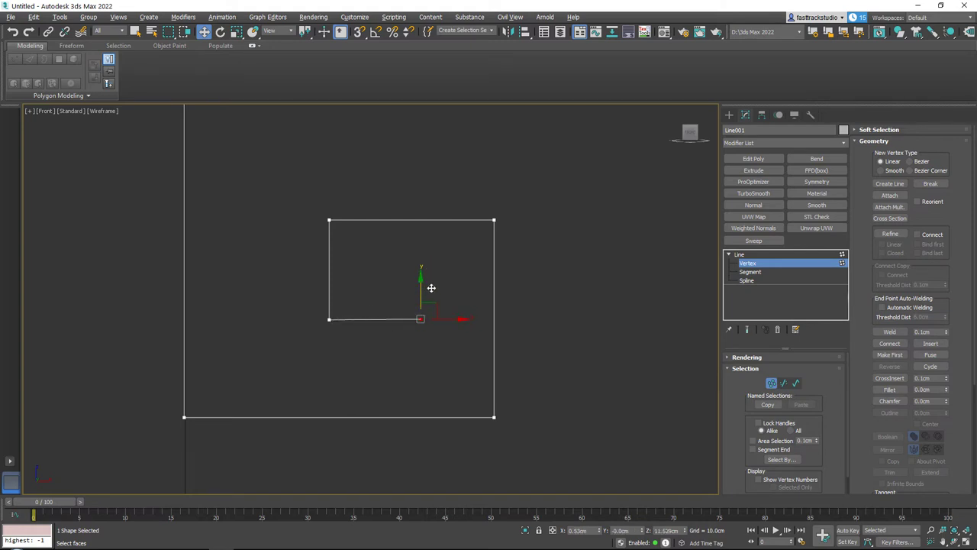
pyautogui.click(757, 255)
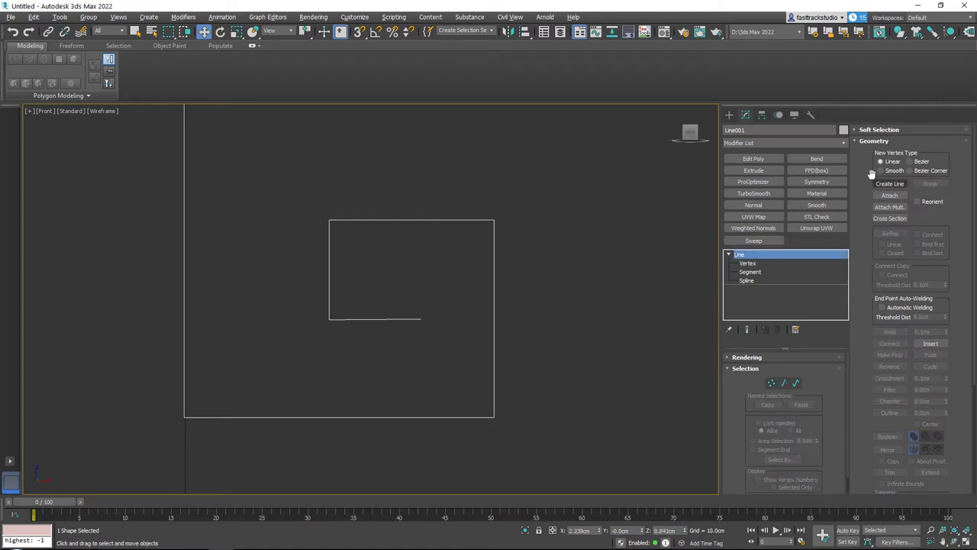
# - Draw a separate L-shaped line beside the profile, with a vertical segment running down and a horizontal segment crossing the vertical axis
pyautogui.scroll(-8, 526, 242)
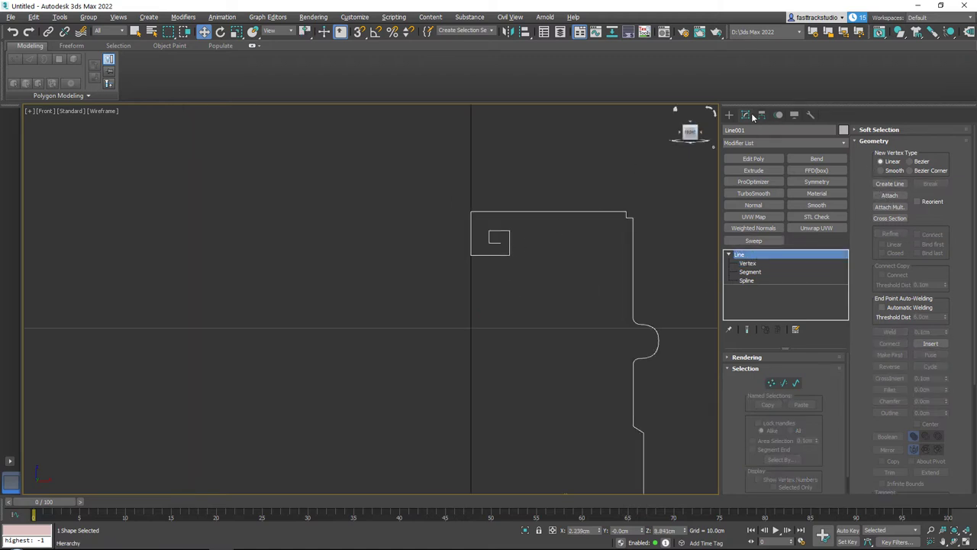
pyautogui.click(729, 115)
pyautogui.click(754, 194)
pyautogui.click(380, 207)
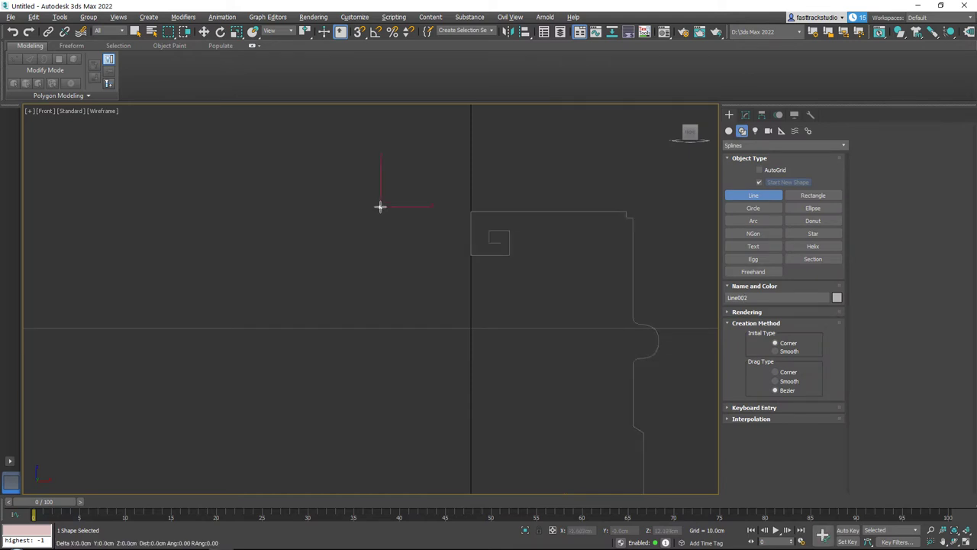
pyautogui.click(380, 399)
pyautogui.keyDown('shift'); pyautogui.click(512, 384); pyautogui.keyUp('shift')
pyautogui.rightClick(512, 374)
pyautogui.rightClick(512, 347)
# - Attach the new L-shaped line to the main profile spline
pyautogui.moveTo(495, 155); pyautogui.dragTo(575, 285)
pyautogui.click(746, 114)
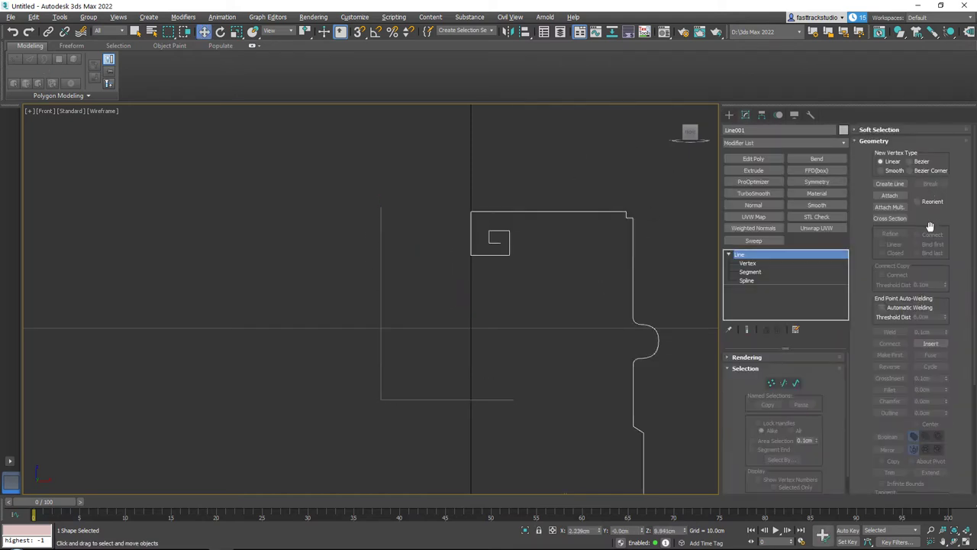
pyautogui.click(889, 194)
pyautogui.click(381, 240)
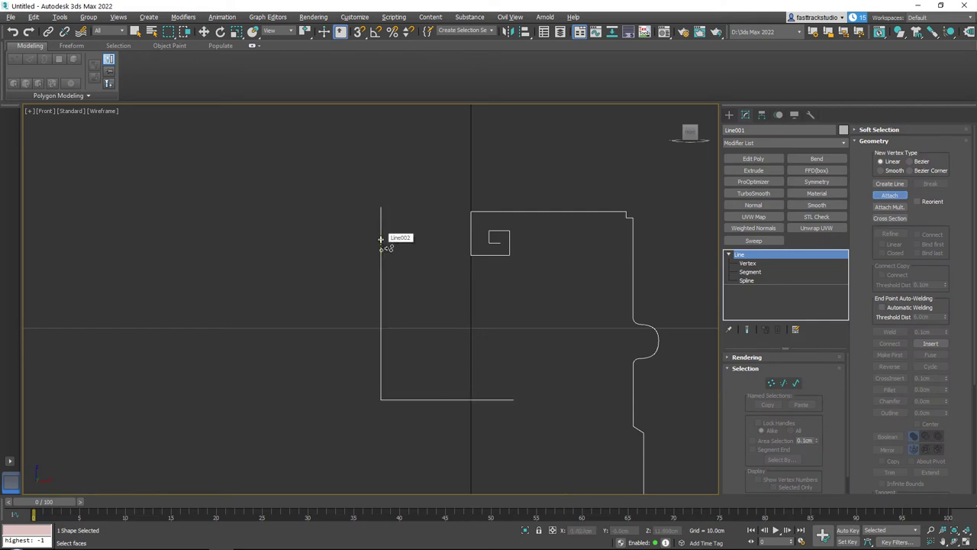
pyautogui.rightClick(519, 249)
pyautogui.press('z')
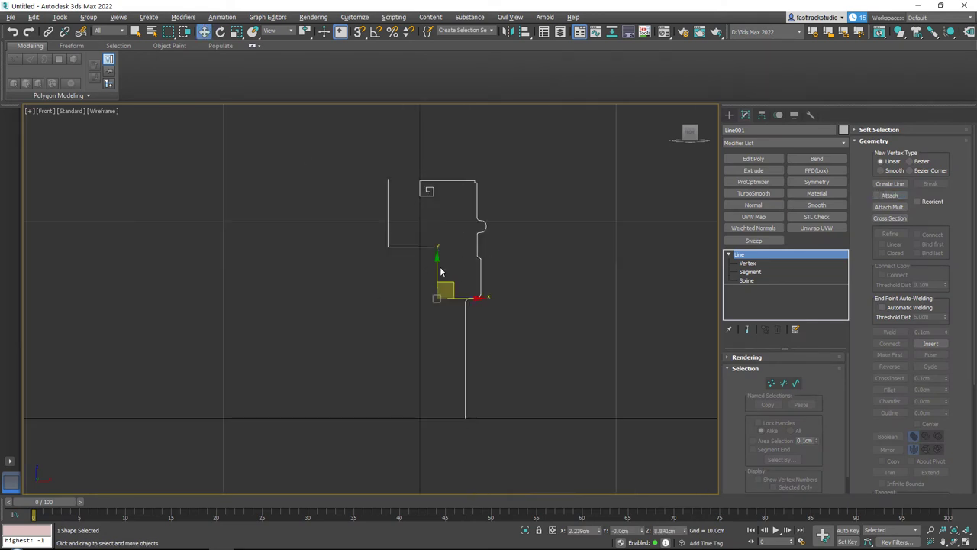
# - Extrude the combined spline by -34.5 cm in the maximized Perspective view
pyautogui.click(729, 255)
pyautogui.hotkey('alt', 'w')
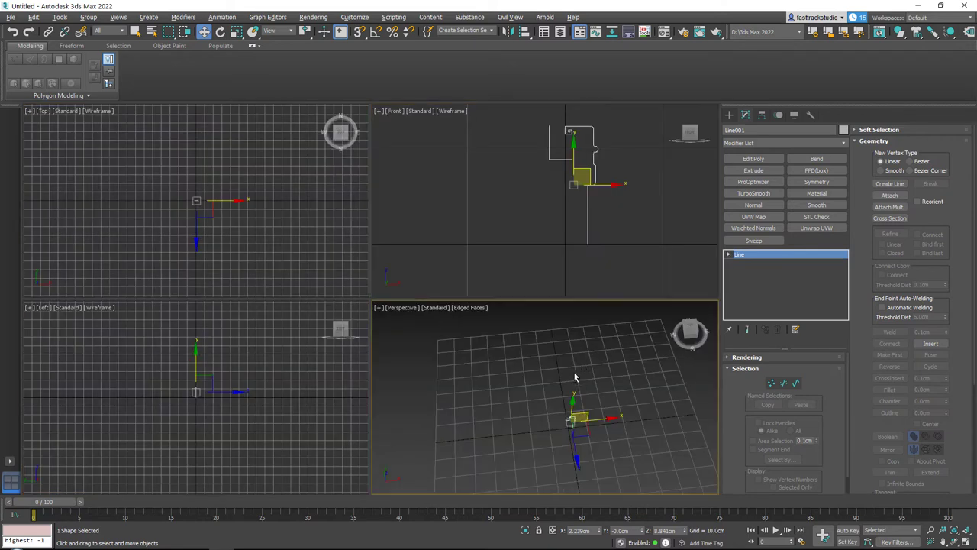
pyautogui.hotkey('alt', 'w')
pyautogui.press('z')
pyautogui.scroll(-6, 489, 315)
pyautogui.keyDown('alt'); pyautogui.moveTo(479, 299); pyautogui.dragTo(468, 282, button='middle'); pyautogui.keyUp('alt')
pyautogui.scroll(3, 465, 289)
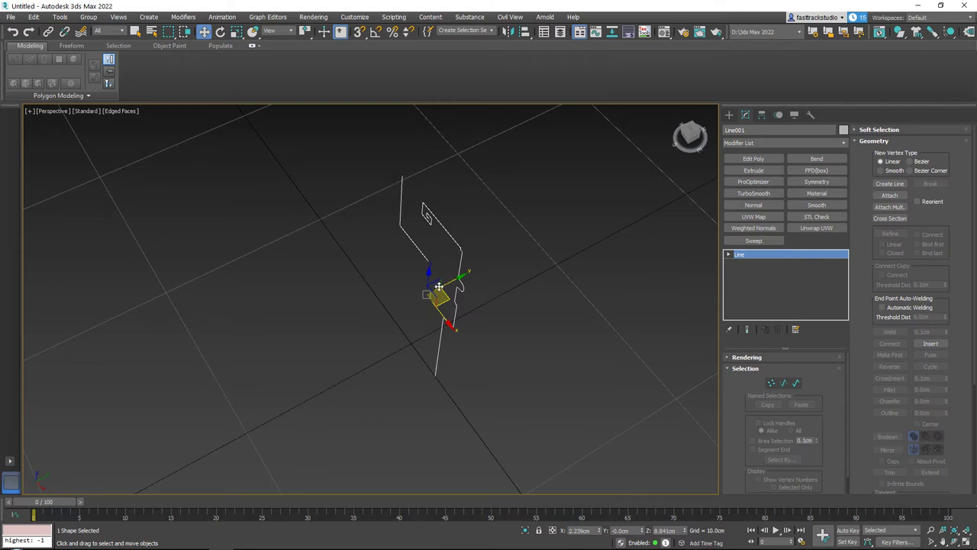
pyautogui.click(741, 171)
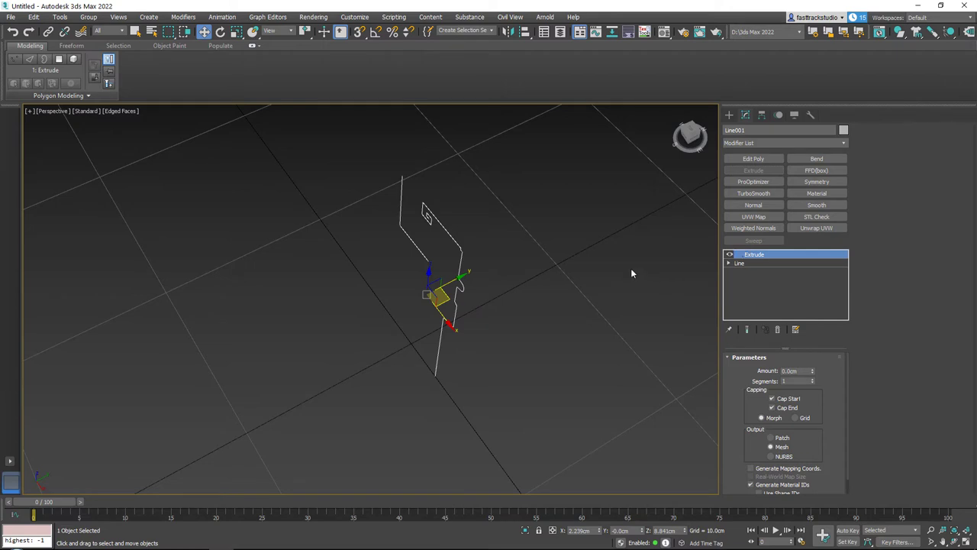
pyautogui.moveTo(631, 272); pyautogui.dragTo(574, 289, button='middle')
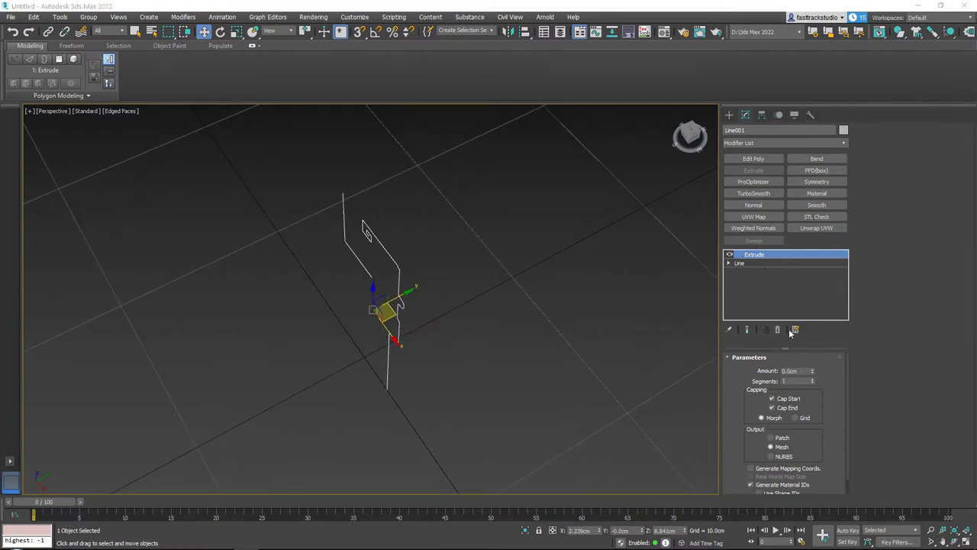
pyautogui.moveTo(812, 372); pyautogui.dragTo(812, 435)
pyautogui.scroll(-3, 662, 317)
pyautogui.keyDown('alt'); pyautogui.moveTo(662, 317); pyautogui.dragTo(663, 264, button='middle'); pyautogui.keyUp('alt')
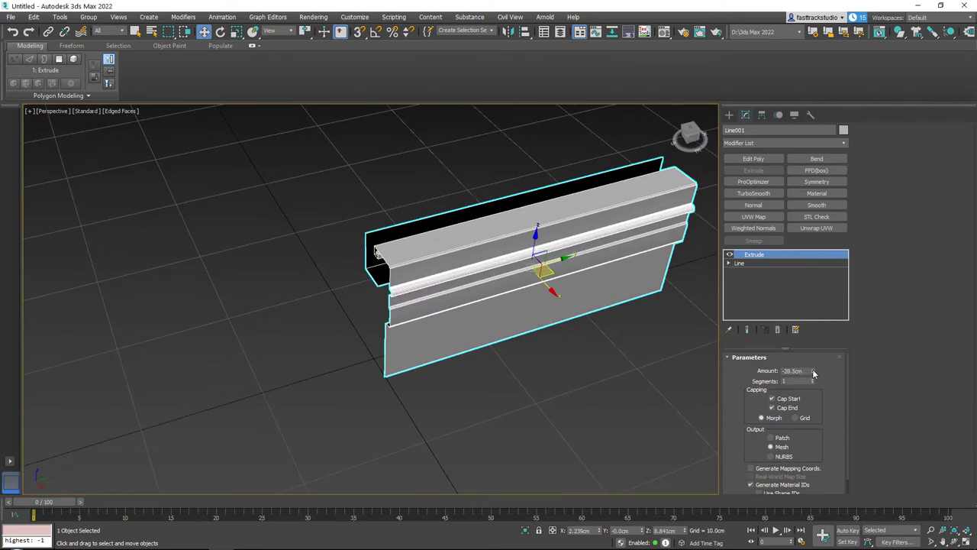
pyautogui.moveTo(813, 372); pyautogui.dragTo(815, 394)
# - Return to the base Line level beneath the Extrude modifier and turn on display of the end result
pyautogui.scroll(3, 488, 307)
pyautogui.keyDown('alt'); pyautogui.moveTo(460, 318); pyautogui.dragTo(505, 229, button='middle'); pyautogui.keyUp('alt')
pyautogui.moveTo(505, 229); pyautogui.dragTo(466, 275, button='middle')
pyautogui.scroll(3, 483, 242)
pyautogui.scroll(5, 484, 250)
pyautogui.scroll(3, 466, 275)
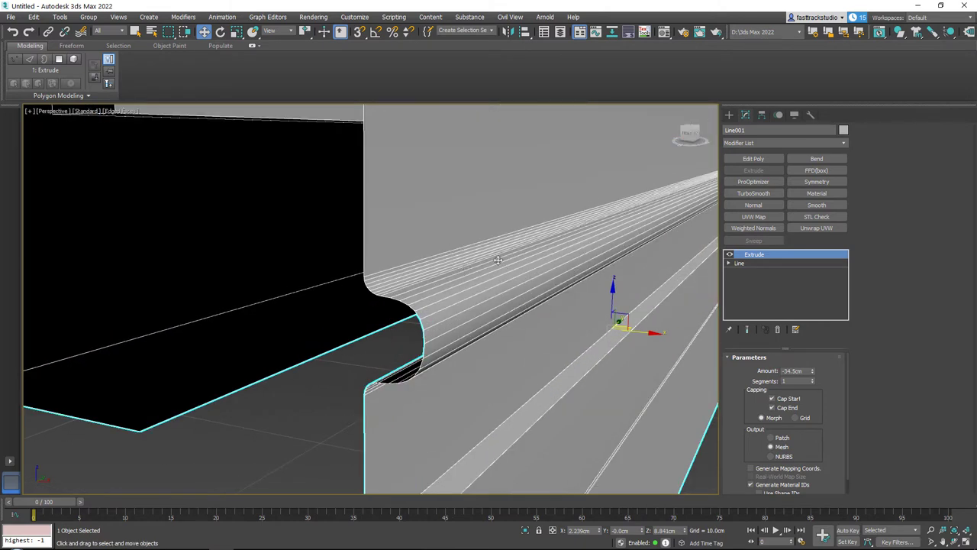
pyautogui.click(740, 263)
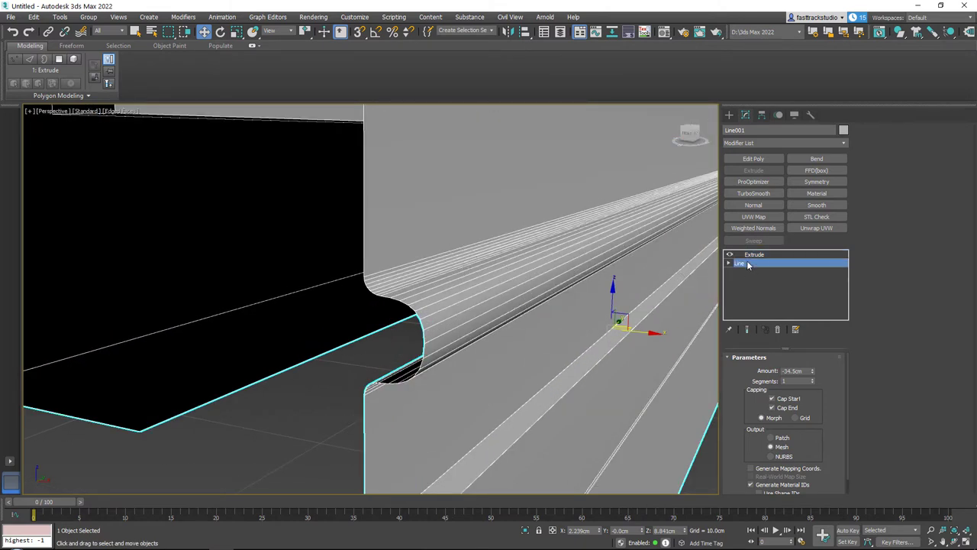
pyautogui.click(749, 330)
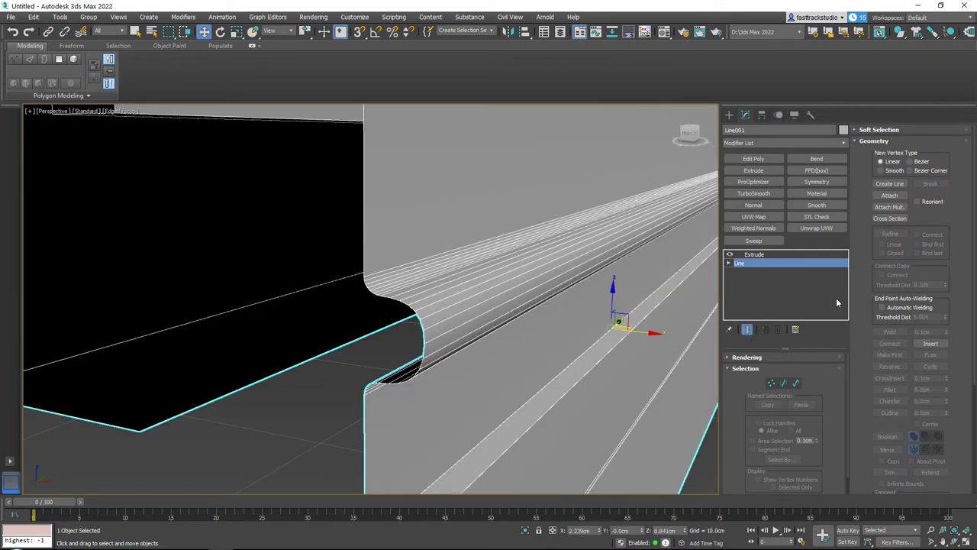
# - Set the base line's interpolation steps to 2 to reduce the segments on the curved bulge
pyautogui.scroll(-5, 868, 458)
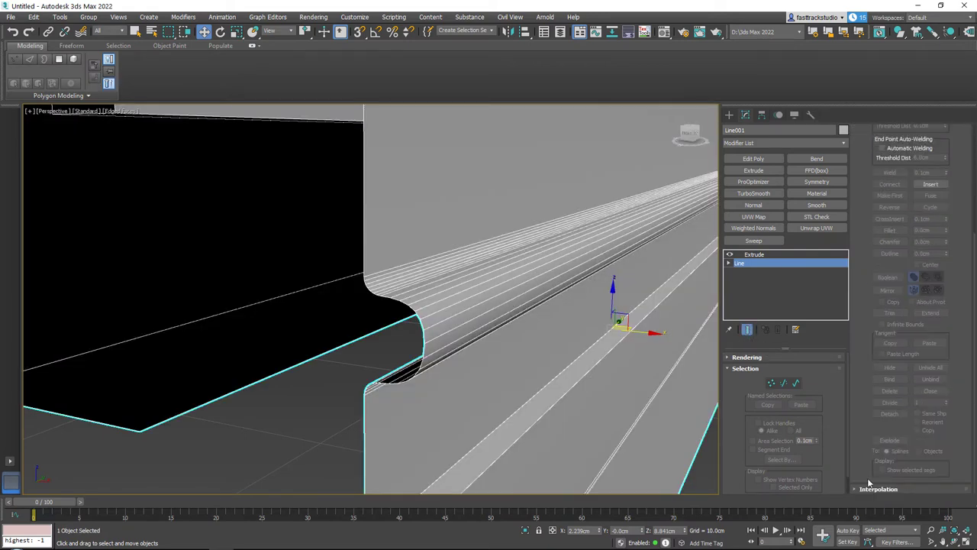
pyautogui.click(878, 489)
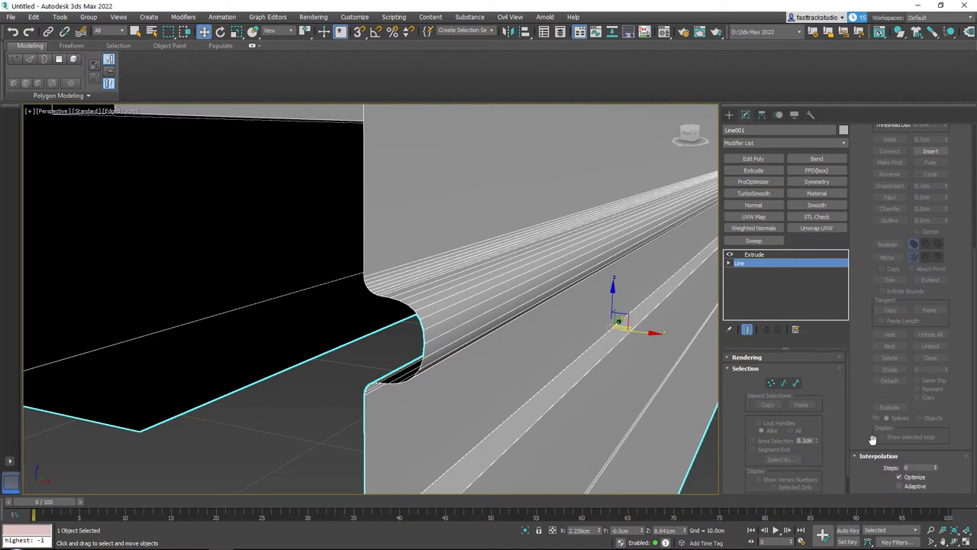
pyautogui.click(936, 469)
pyautogui.click(936, 470)
pyautogui.click(936, 469)
pyautogui.click(936, 470)
pyautogui.click(936, 469)
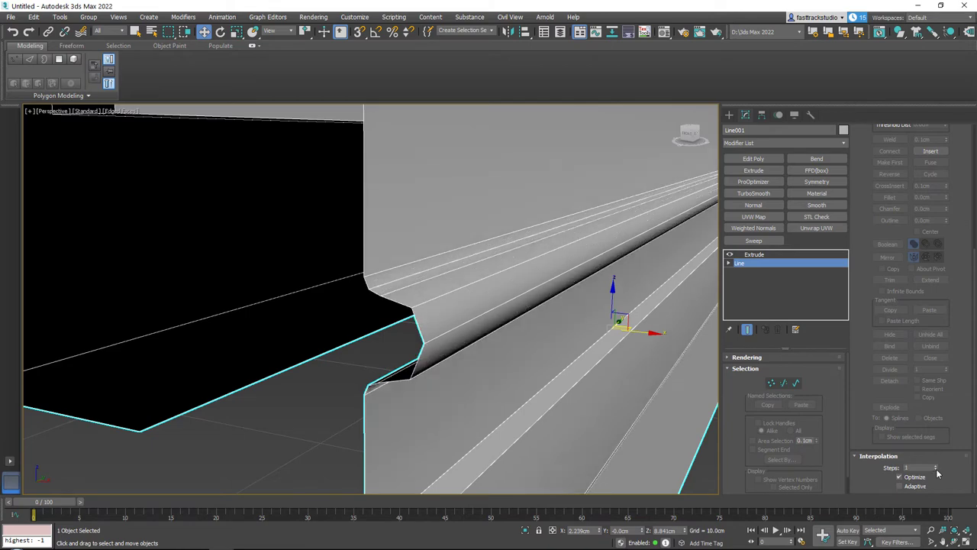
pyautogui.moveTo(937, 473); pyautogui.dragTo(937, 471)
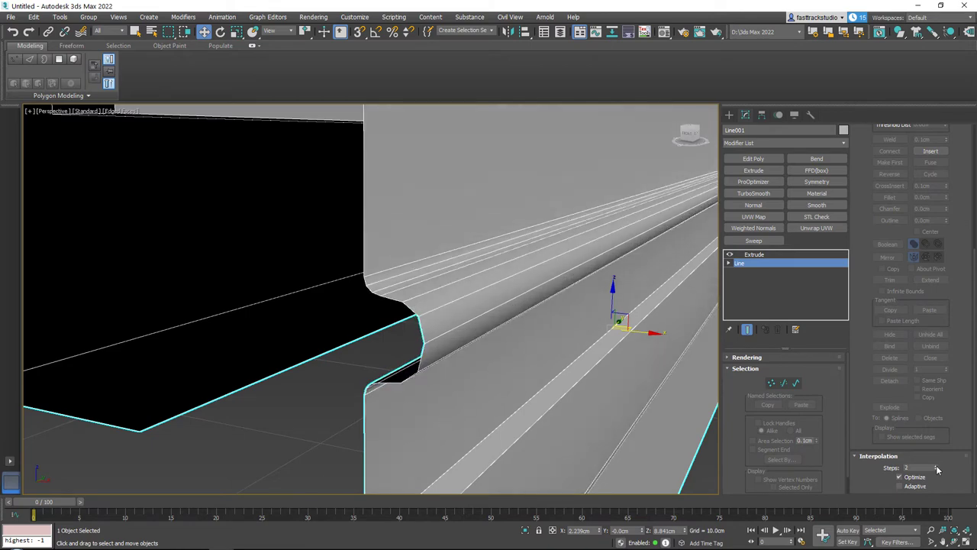
# - Add an Edit Poly modifier above Extrude and select the two vertices at the middle ledge of the molding's near end
pyautogui.scroll(-5, 551, 353)
pyautogui.keyDown('alt'); pyautogui.moveTo(551, 353); pyautogui.dragTo(473, 264, button='middle'); pyautogui.keyUp('alt')
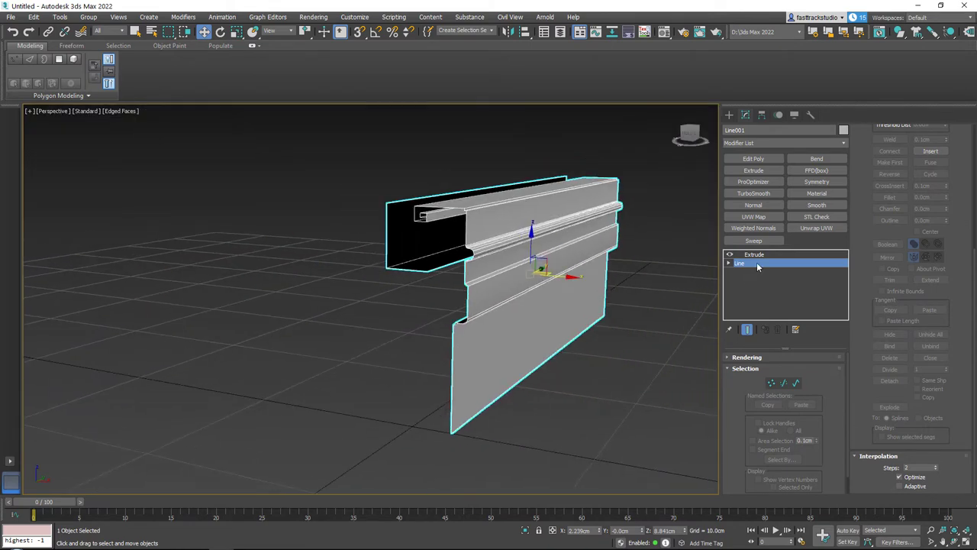
pyautogui.click(755, 255)
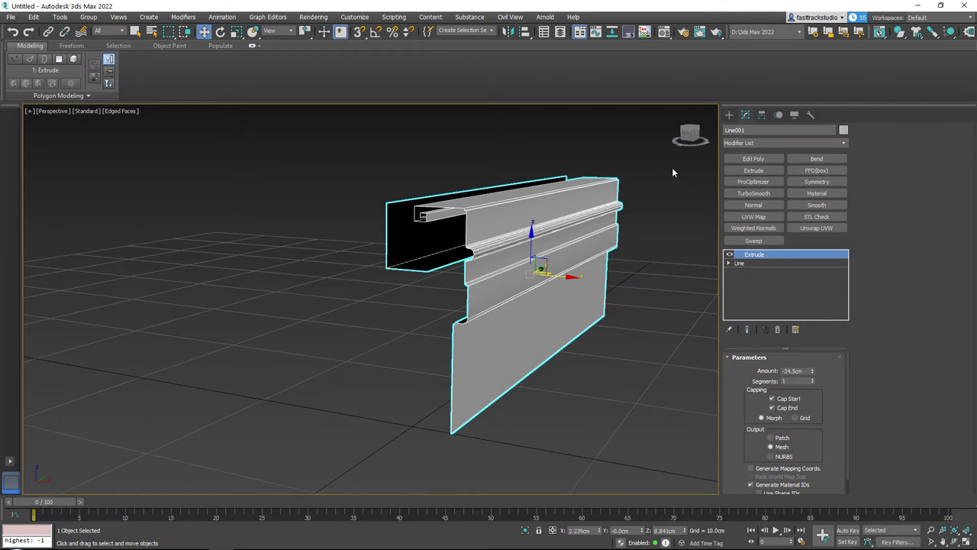
pyautogui.click(753, 158)
pyautogui.scroll(6, 491, 244)
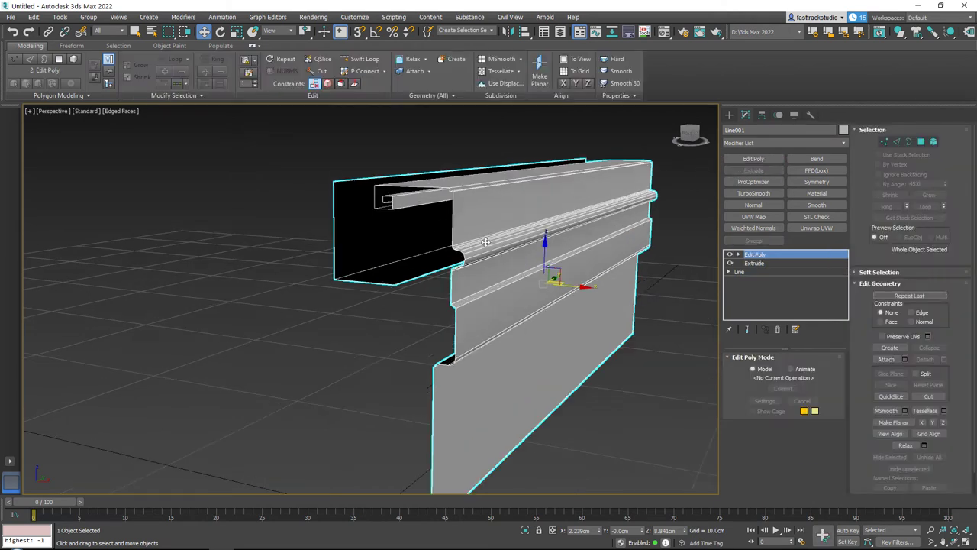
pyautogui.press('1')
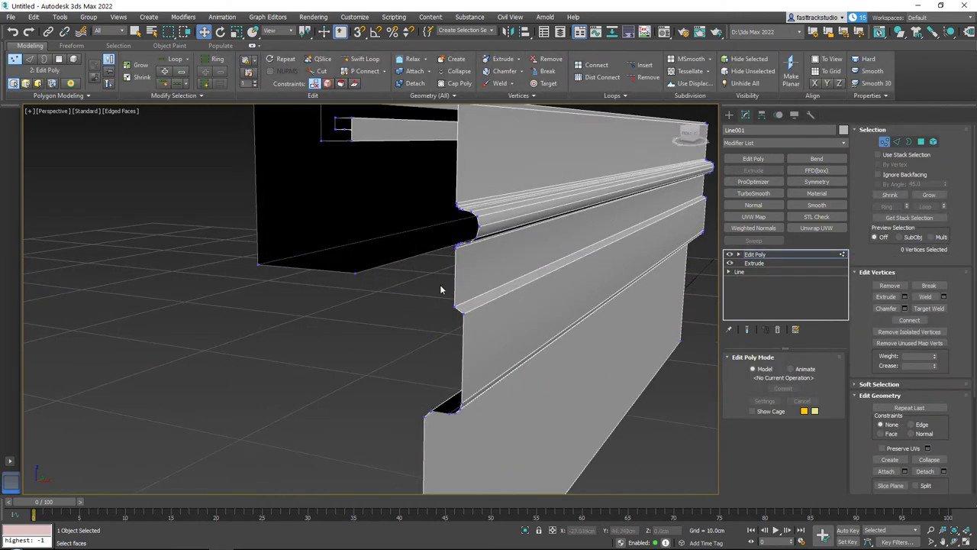
pyautogui.moveTo(441, 289); pyautogui.dragTo(469, 334)
pyautogui.scroll(-3, 483, 329)
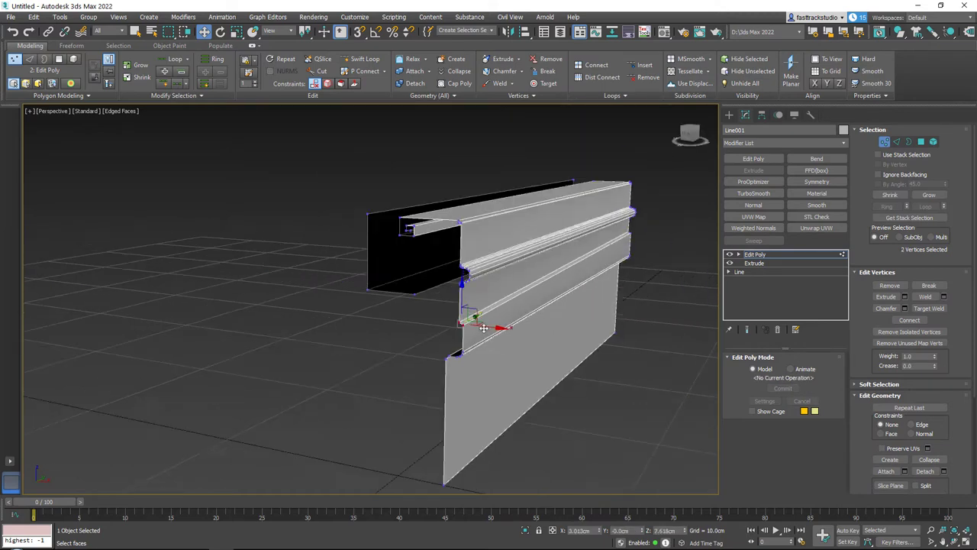
# - Edit the base Line's vertices with the end result shown, and try moving the bottom and middle ledge vertices
pyautogui.click(755, 272)
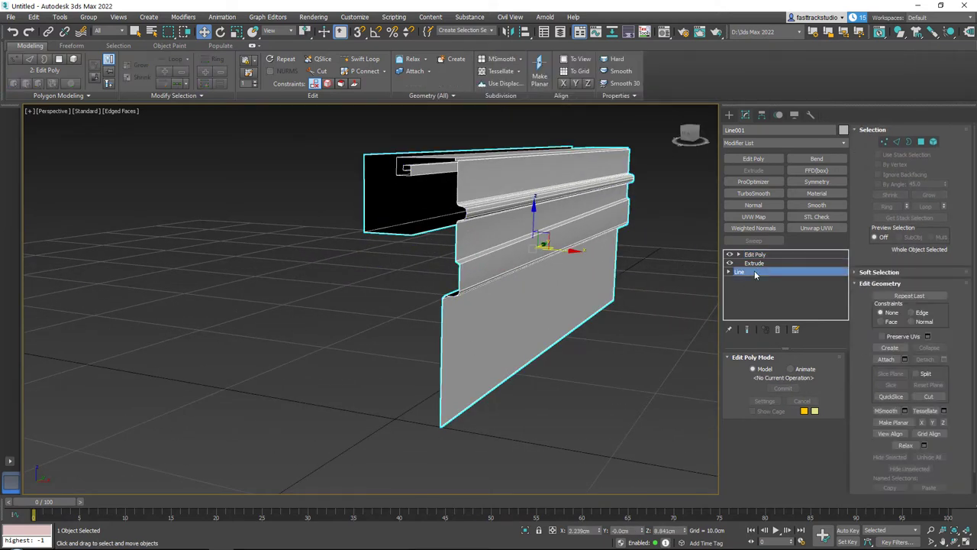
pyautogui.click(746, 329)
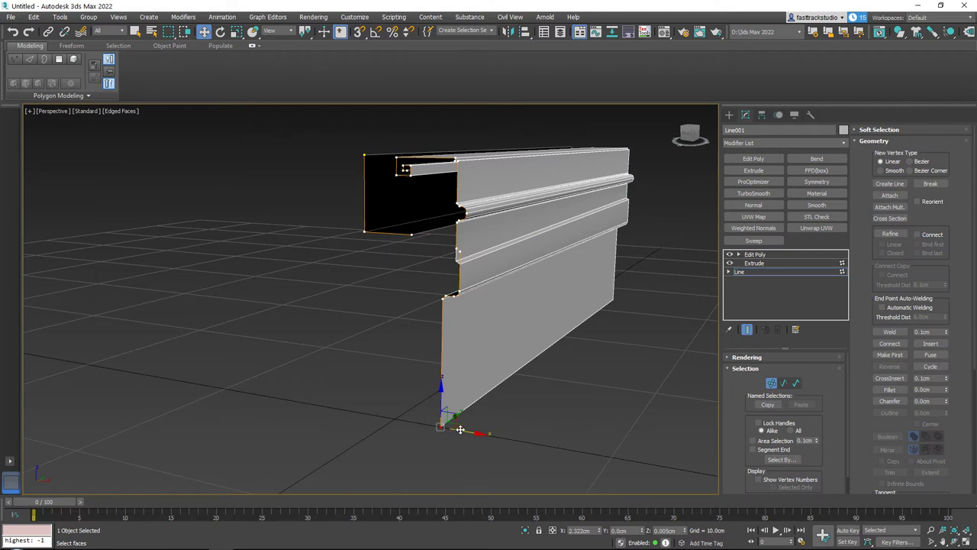
pyautogui.moveTo(460, 429); pyautogui.dragTo(534, 393)
pyautogui.rightClick(534, 393)
pyautogui.scroll(5, 457, 242)
pyautogui.moveTo(446, 237); pyautogui.dragTo(463, 224)
pyautogui.rightClick(463, 224)
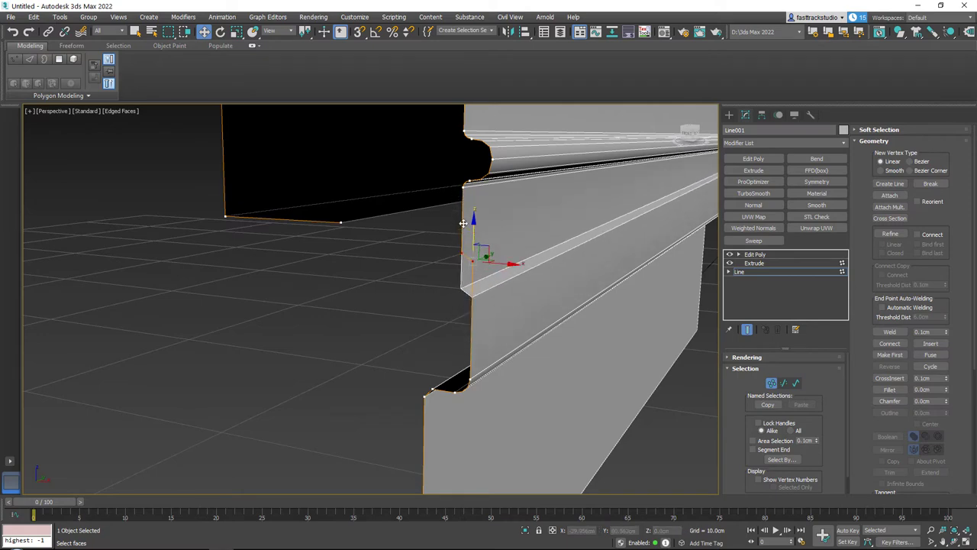
# - Try moving the spiral's vertices along Y in the base line, and undo the move
pyautogui.scroll(-5, 462, 222)
pyautogui.moveTo(395, 211); pyautogui.dragTo(387, 271, button='middle')
pyautogui.scroll(3, 387, 203)
pyautogui.moveTo(421, 266); pyautogui.dragTo(421, 266)
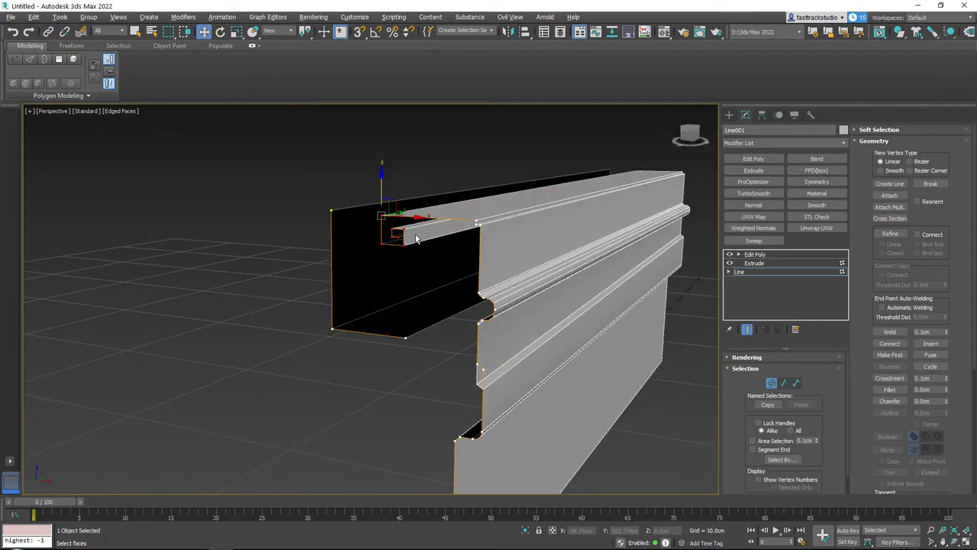
pyautogui.keyDown('alt'); pyautogui.moveTo(421, 231); pyautogui.dragTo(416, 221, button='middle'); pyautogui.keyUp('alt')
pyautogui.moveTo(423, 230); pyautogui.dragTo(472, 220)
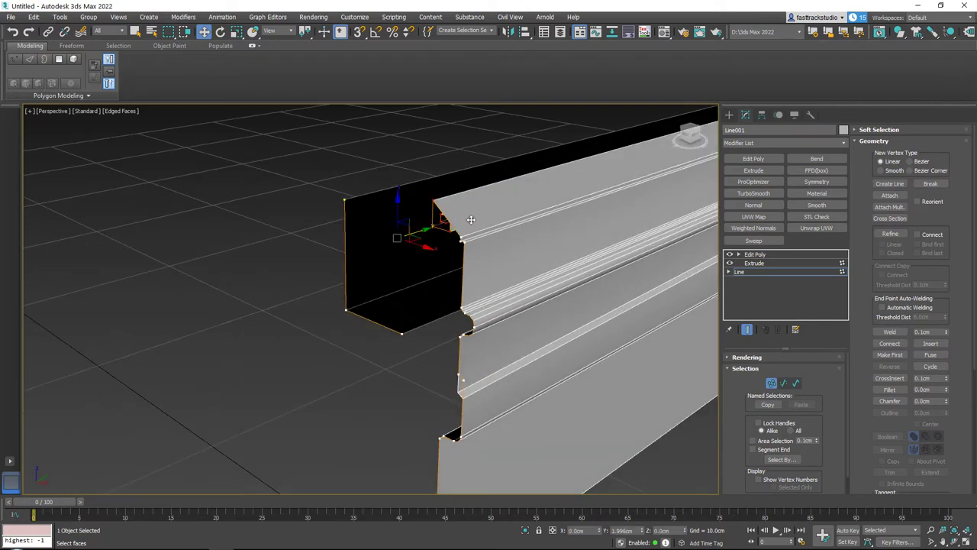
pyautogui.scroll(-3, 472, 221)
pyautogui.keyDown('alt'); pyautogui.moveTo(472, 221); pyautogui.dragTo(493, 249, button='middle'); pyautogui.keyUp('alt')
pyautogui.hotkey('ctrl', 'z')
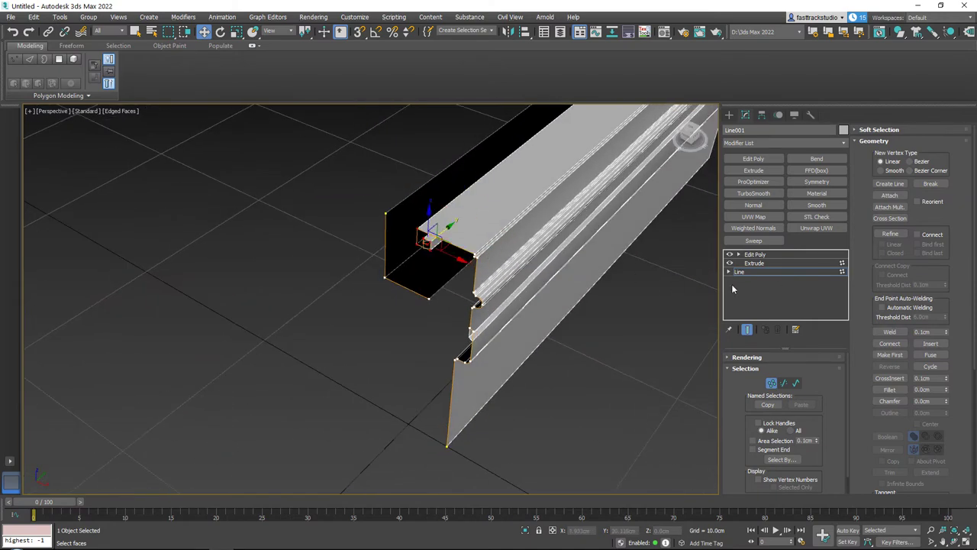
# - Leave vertex editing and delete the extruded molding object
pyautogui.click(779, 273)
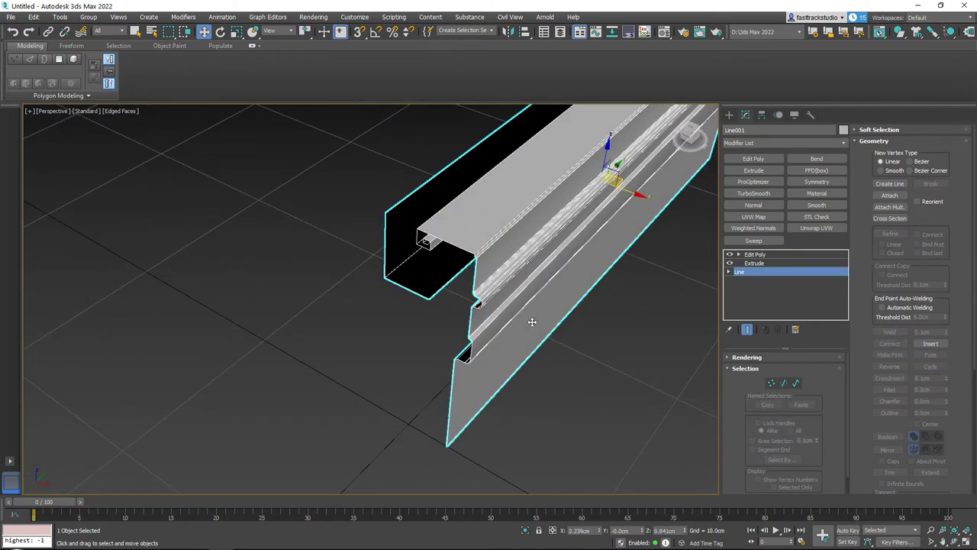
pyautogui.keyDown('alt'); pyautogui.moveTo(533, 322); pyautogui.dragTo(484, 305, button='middle'); pyautogui.keyUp('alt')
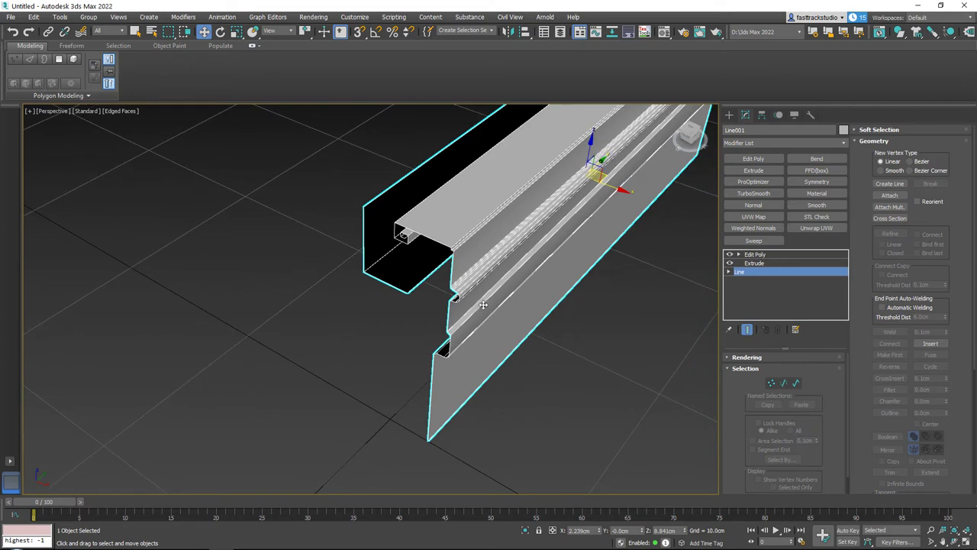
pyautogui.press('Delete')
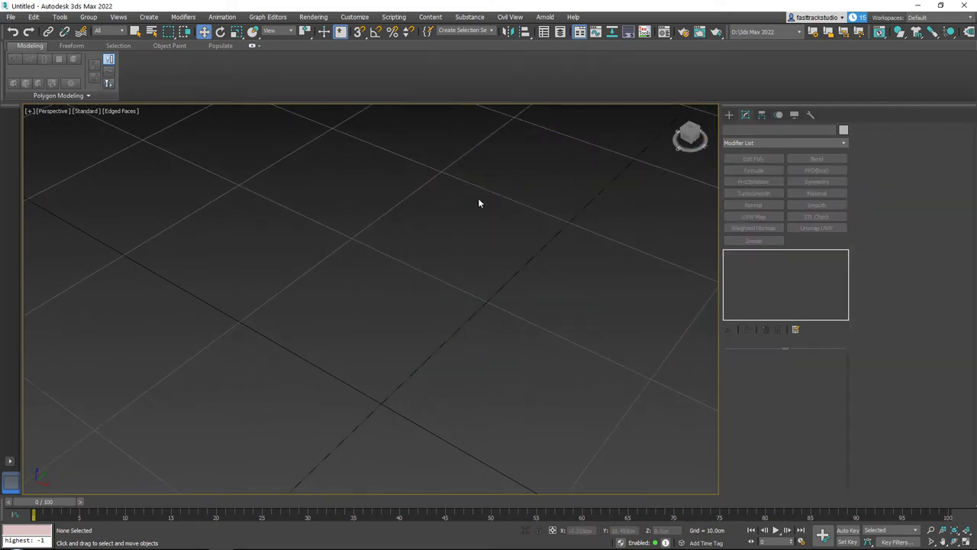
pyautogui.hotkey('alt', 'w')
pyautogui.hotkey('alt', 'w')
pyautogui.scroll(-3, 478, 268)
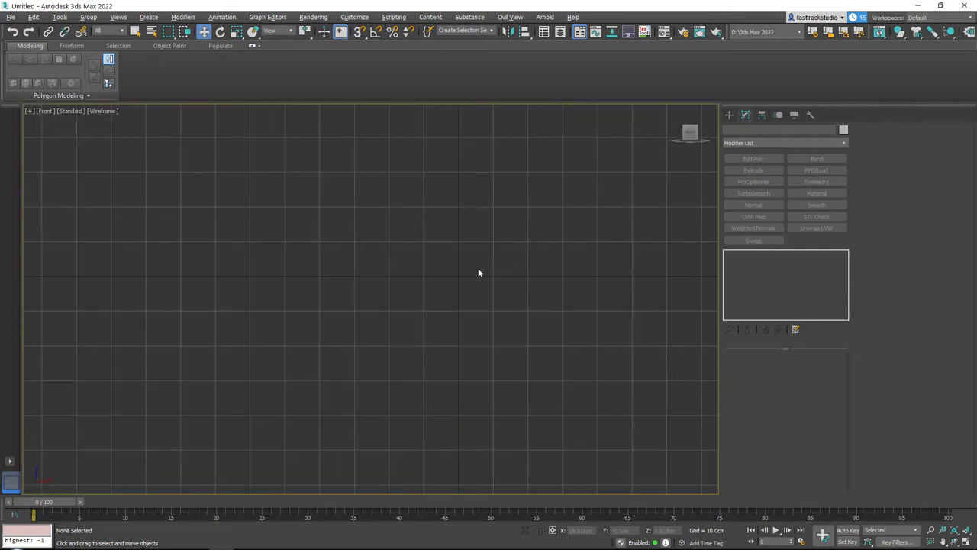
pyautogui.scroll(2, 488, 252)
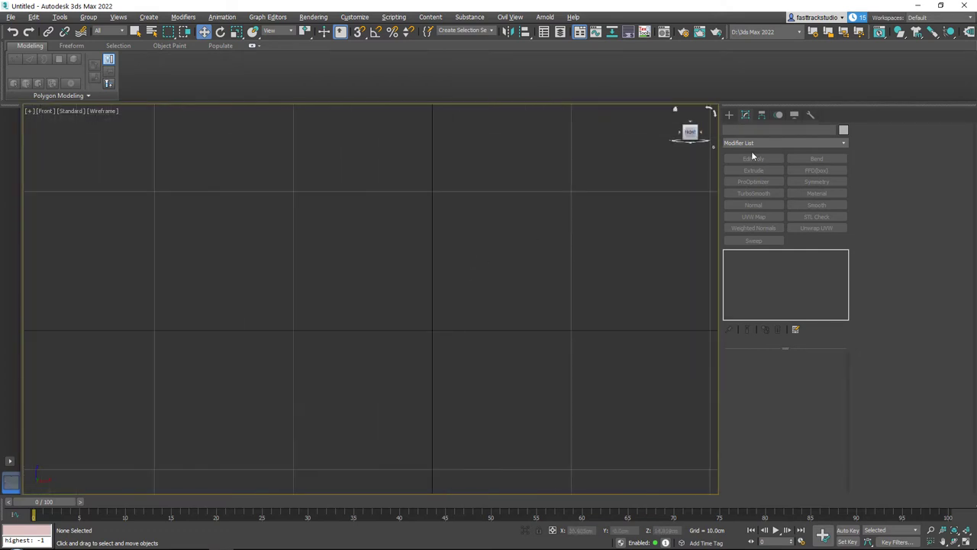
# - Draw an open S-shaped path line in the maximized Top view and set its interpolation steps to 15
pyautogui.hotkey('alt', 'w')
pyautogui.hotkey('alt', 'w')
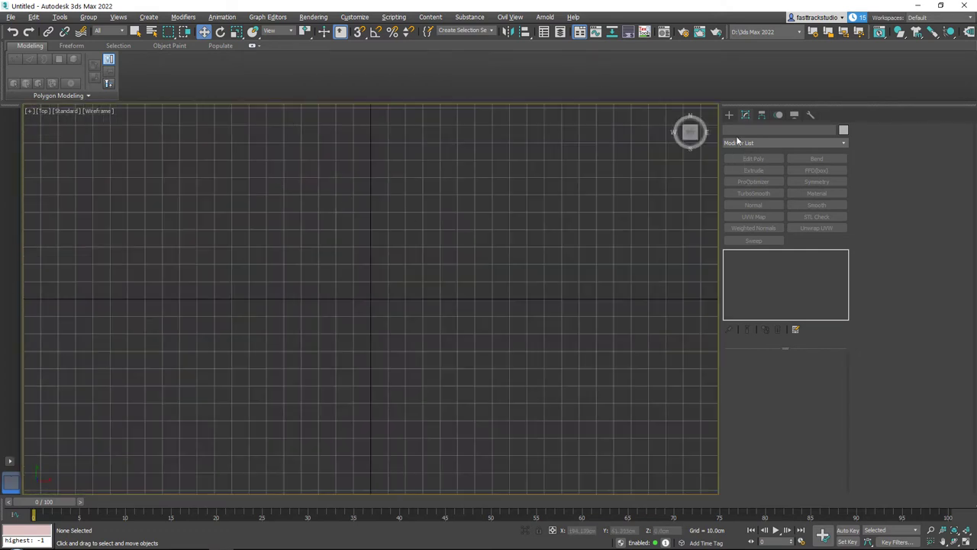
pyautogui.click(728, 115)
pyautogui.click(753, 195)
pyautogui.click(333, 197)
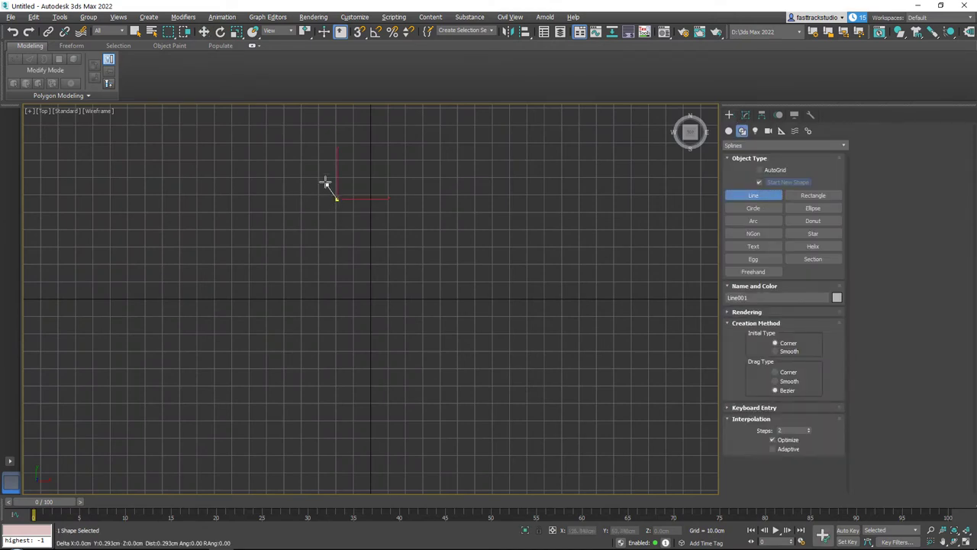
pyautogui.click(286, 176)
pyautogui.click(227, 176)
pyautogui.click(187, 204)
pyautogui.click(184, 247)
pyautogui.click(206, 277)
pyautogui.click(243, 303)
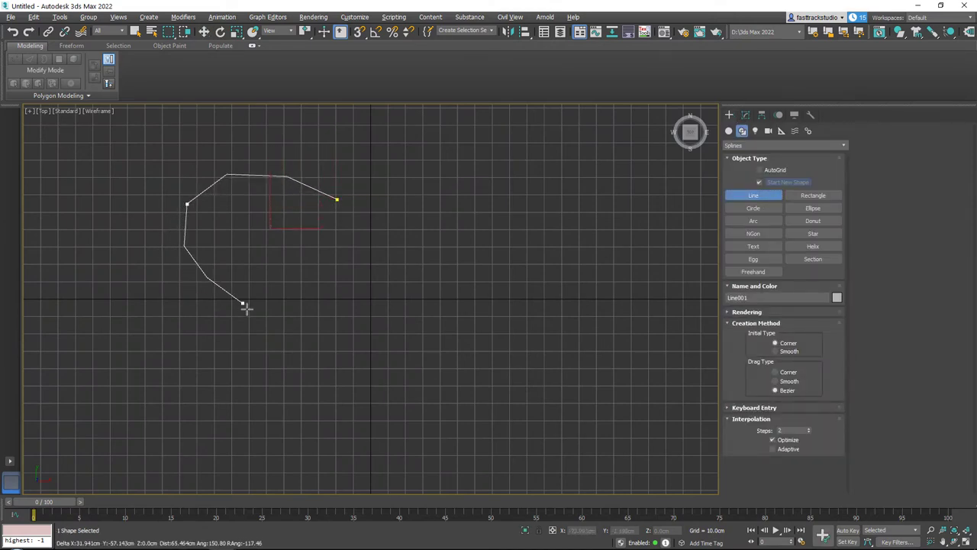
pyautogui.moveTo(268, 330); pyautogui.dragTo(255, 394)
pyautogui.click(230, 414)
pyautogui.rightClick(249, 402)
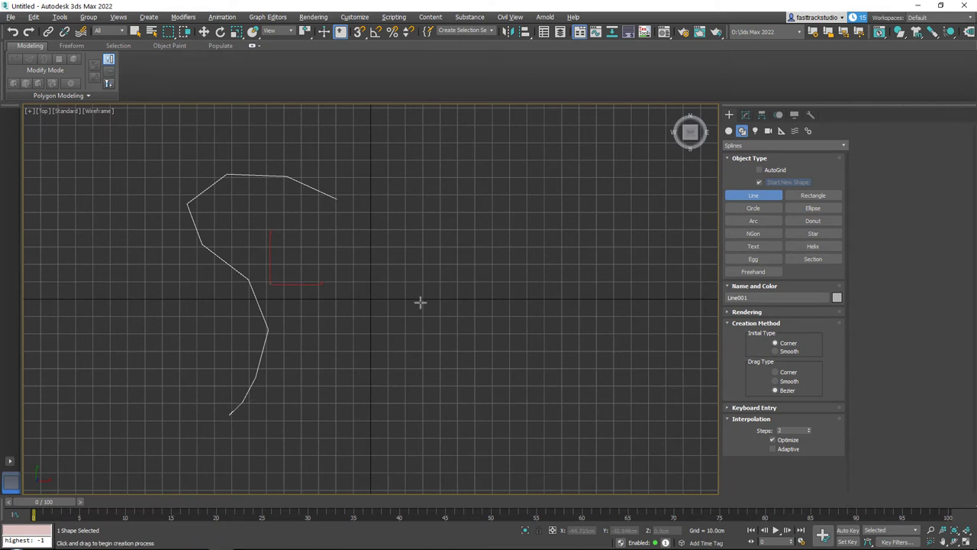
pyautogui.moveTo(808, 429); pyautogui.dragTo(810, 430)
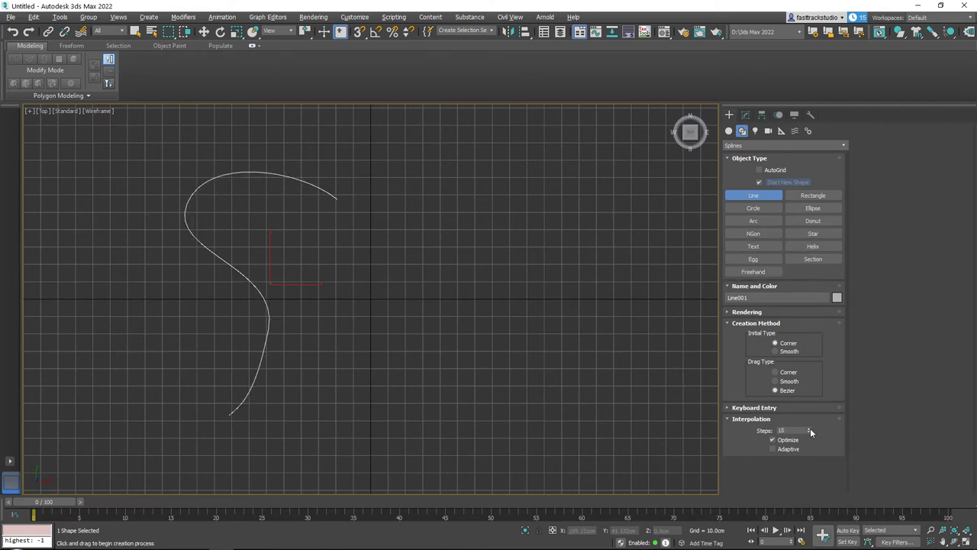
# - Start a profile line at the origin in the Front view, with a vertical base segment and a bevelled bump projecting toward positive X
pyautogui.hotkey('alt', 'w')
pyautogui.hotkey('alt', 'w')
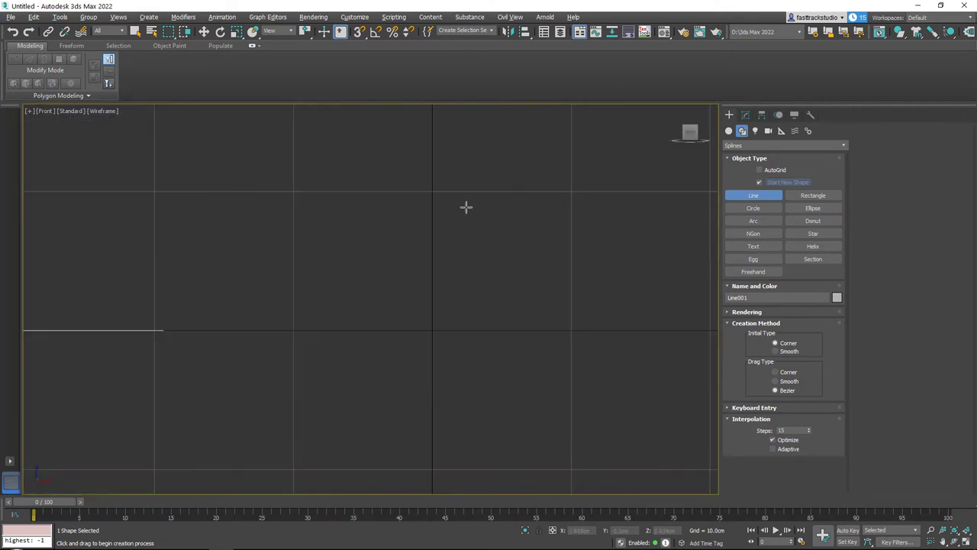
pyautogui.scroll(4, 512, 318)
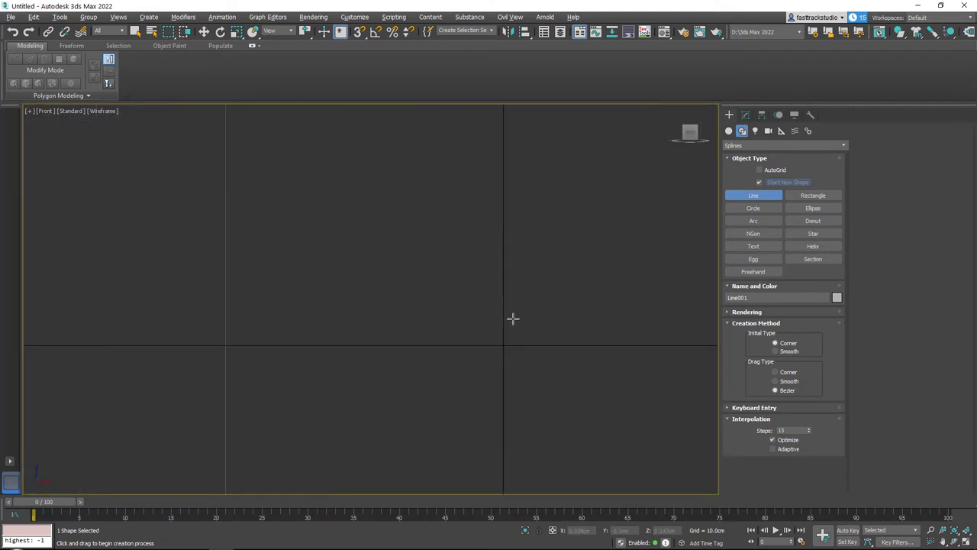
pyautogui.click(448, 374)
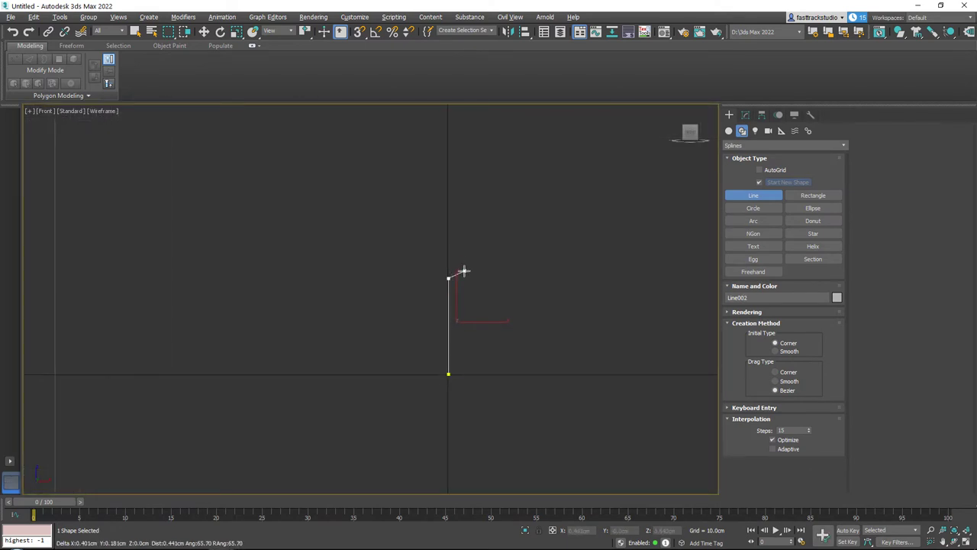
pyautogui.click(464, 271)
pyautogui.click(464, 219)
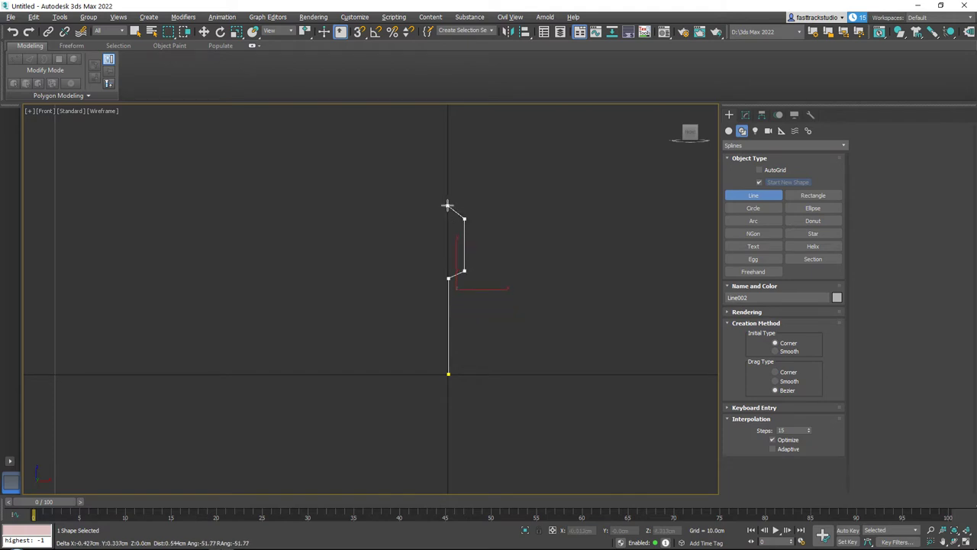
pyautogui.click(448, 206)
# - Continue the profile upward with a shallow rectangular recess, end it with a short horizontal top segment, and leave the Line tool
pyautogui.moveTo(448, 206); pyautogui.dragTo(454, 283, button='middle')
pyautogui.click(454, 254)
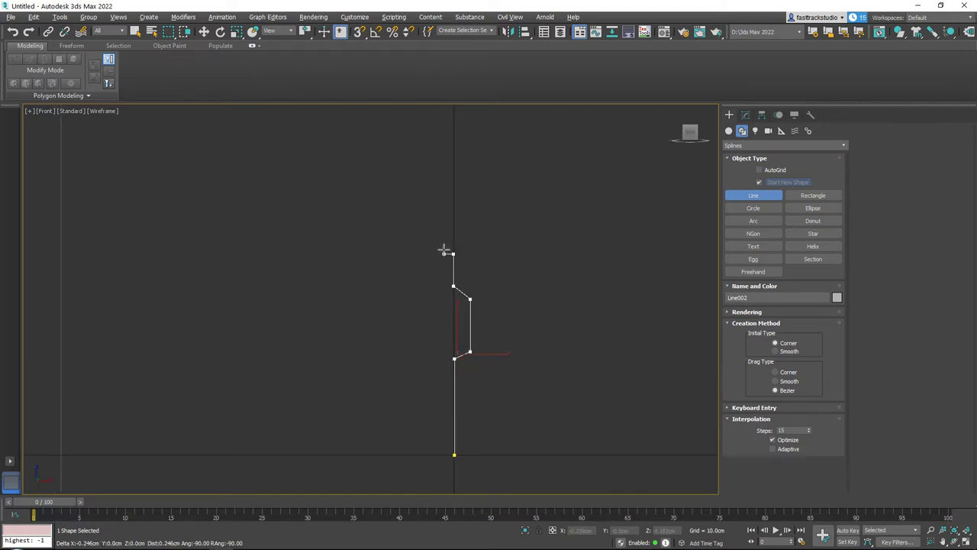
pyautogui.click(443, 253)
pyautogui.click(443, 199)
pyautogui.click(455, 199)
pyautogui.click(454, 166)
pyautogui.keyDown('shift'); pyautogui.click(382, 181); pyautogui.keyUp('shift')
pyautogui.rightClick(382, 181)
pyautogui.scroll(-5, 382, 187)
pyautogui.moveTo(433, 272); pyautogui.dragTo(488, 314, button='middle')
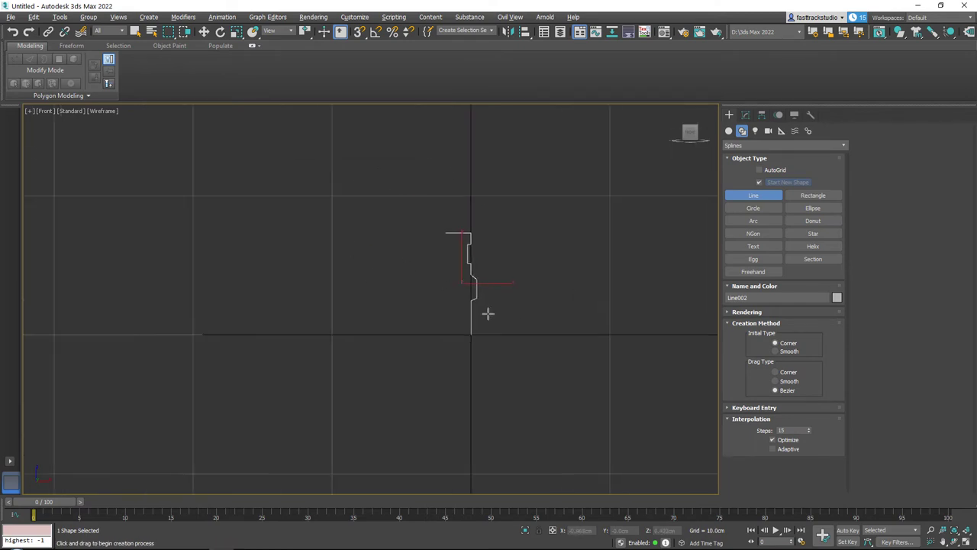
pyautogui.scroll(-3, 488, 313)
pyautogui.rightClick(432, 350)
# - Examine the S-shaped path and the small profile together in the maximized Perspective view
pyautogui.moveTo(433, 288); pyautogui.dragTo(520, 238, button='middle')
pyautogui.hotkey('alt', 'w')
pyautogui.middleClick(593, 410)
pyautogui.hotkey('alt', 'w')
pyautogui.scroll(-3, 521, 239)
pyautogui.scroll(-4, 520, 240)
pyautogui.moveTo(466, 217); pyautogui.dragTo(472, 298, button='middle')
pyautogui.scroll(-2, 473, 299)
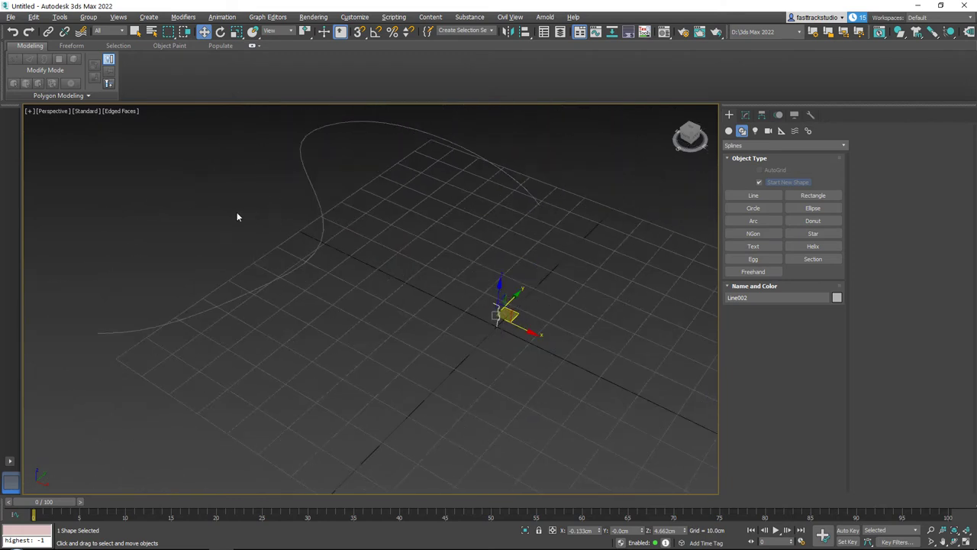
# - Draw a straight two-point line parallel to the Y axis on the positive X side of the grid in the Perspective view
pyautogui.click(753, 194)
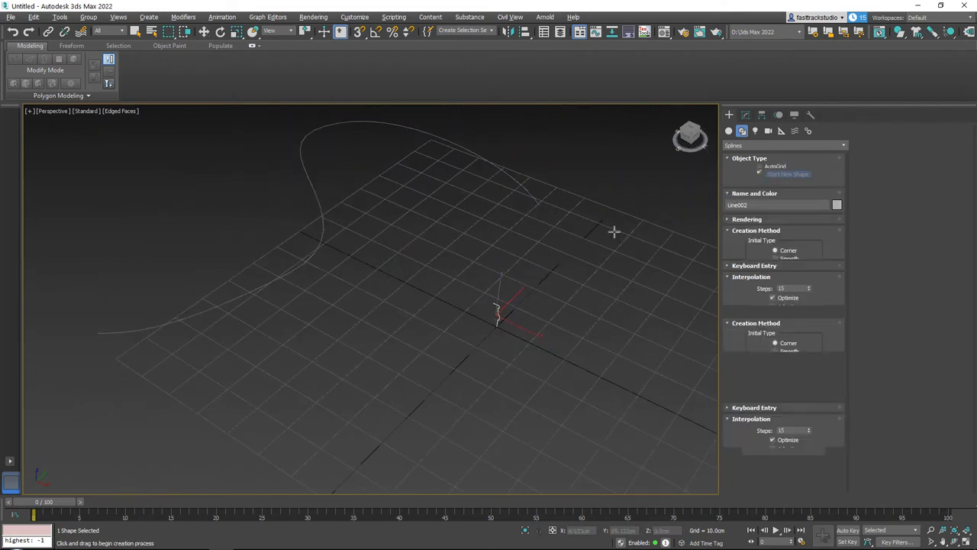
pyautogui.moveTo(615, 229); pyautogui.dragTo(537, 239, button='middle')
pyautogui.click(610, 252)
pyautogui.keyDown('shift'); pyautogui.click(440, 461); pyautogui.keyUp('shift')
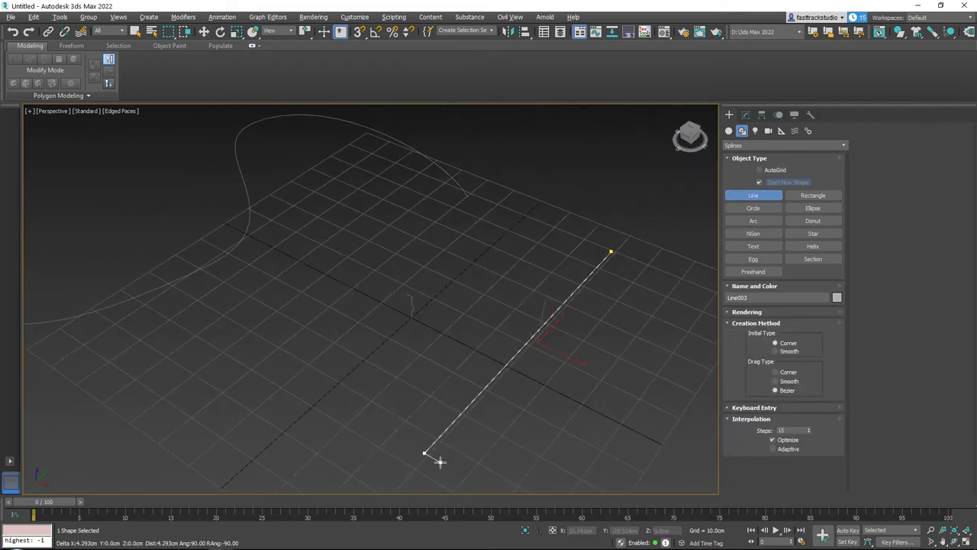
pyautogui.rightClick(439, 462)
pyautogui.rightClick(440, 461)
pyautogui.moveTo(484, 326); pyautogui.dragTo(360, 252, button='middle')
# - Apply a Sweep modifier to the new straight line
pyautogui.click(745, 114)
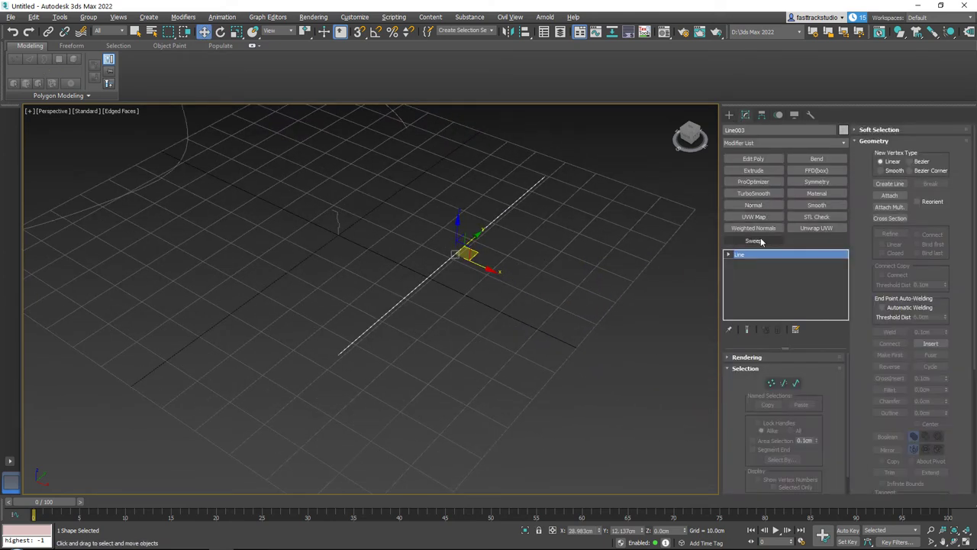
pyautogui.click(756, 240)
pyautogui.keyDown('alt'); pyautogui.moveTo(523, 251); pyautogui.dragTo(639, 297, button='middle'); pyautogui.keyUp('alt')
pyautogui.scroll(5, 421, 279)
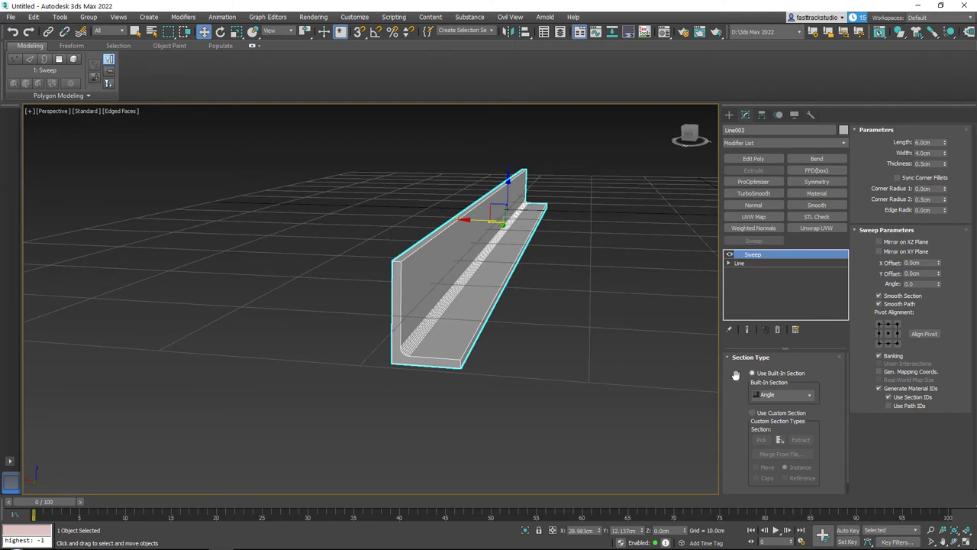
# - Use the built-in Bar section for the straight line's sweep, with a length of 4.98 cm and a width of 4.8 cm
pyautogui.click(760, 402)
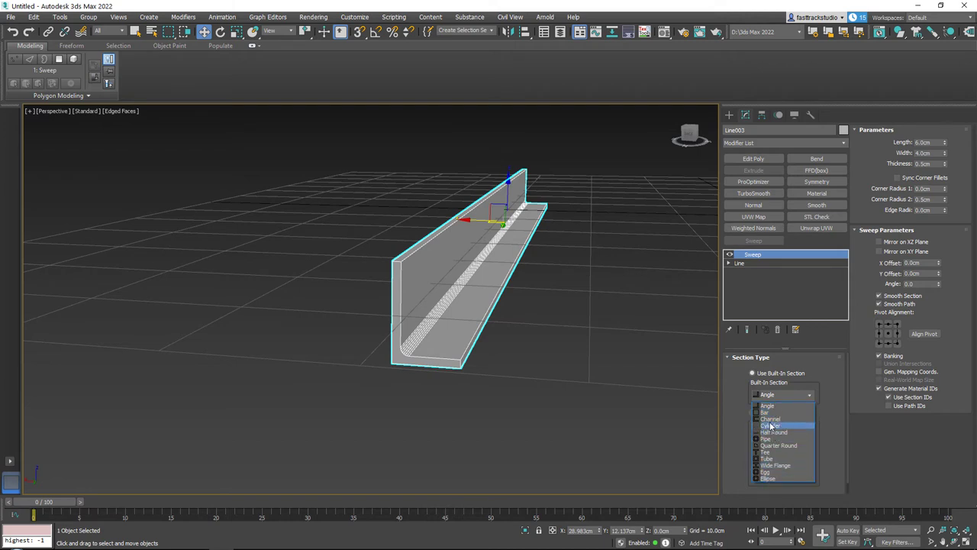
pyautogui.click(769, 414)
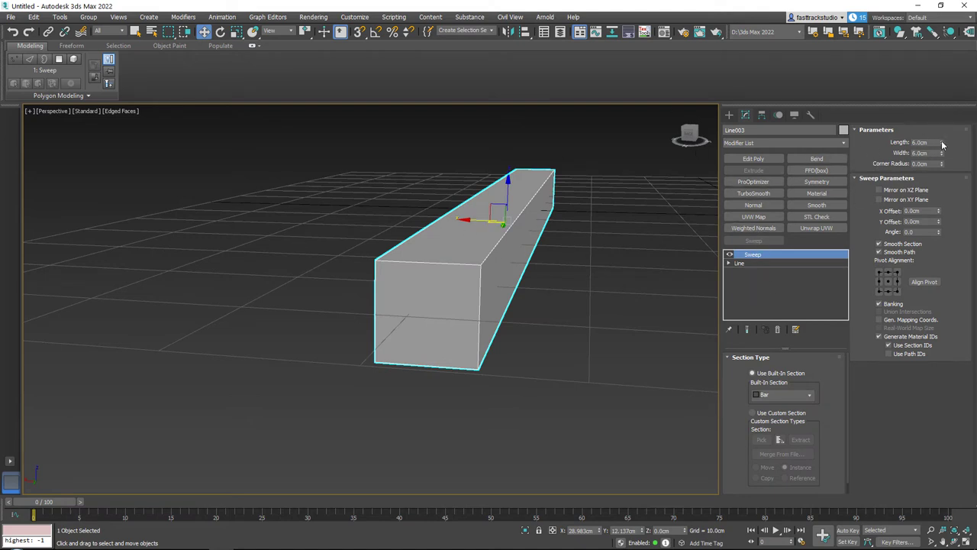
pyautogui.moveTo(943, 144)
pyautogui.mouseDown()
pyautogui.moveTo(941, 188)
pyautogui.moveTo(944, 143)
pyautogui.moveTo(939, 185)
pyautogui.moveTo(941, 152)
pyautogui.mouseUp()
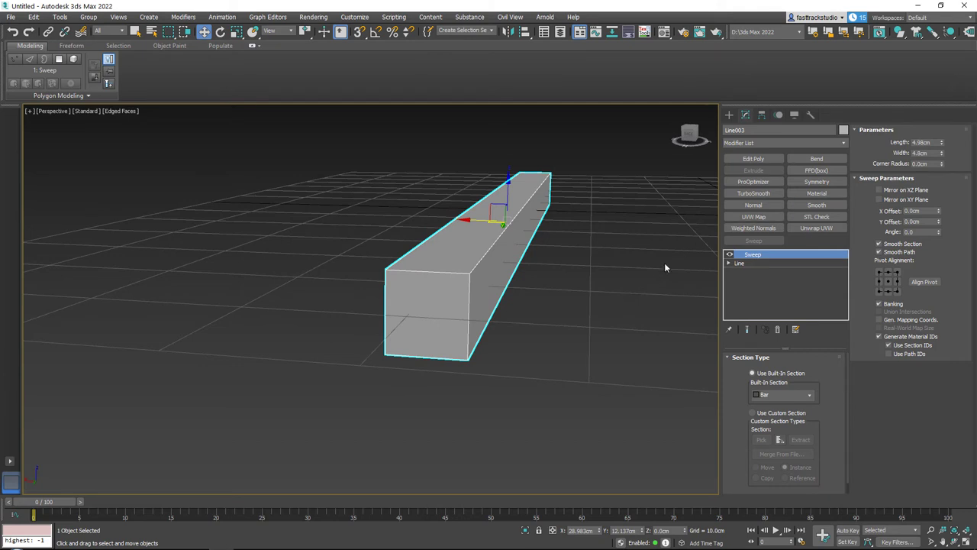
pyautogui.keyDown('alt'); pyautogui.moveTo(664, 267); pyautogui.dragTo(834, 400, button='middle'); pyautogui.keyUp('alt')
pyautogui.click(798, 395)
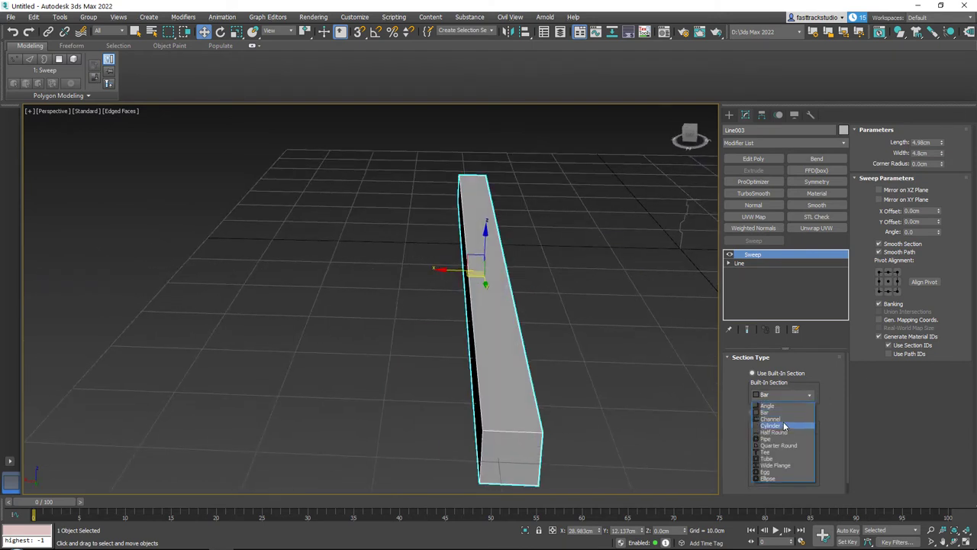
pyautogui.click(785, 413)
# - Apply a Sweep modifier to the S-shaped path, using the built-in Cylinder section with a radius of 0.57 cm
pyautogui.moveTo(611, 271); pyautogui.dragTo(145, 313, button='middle')
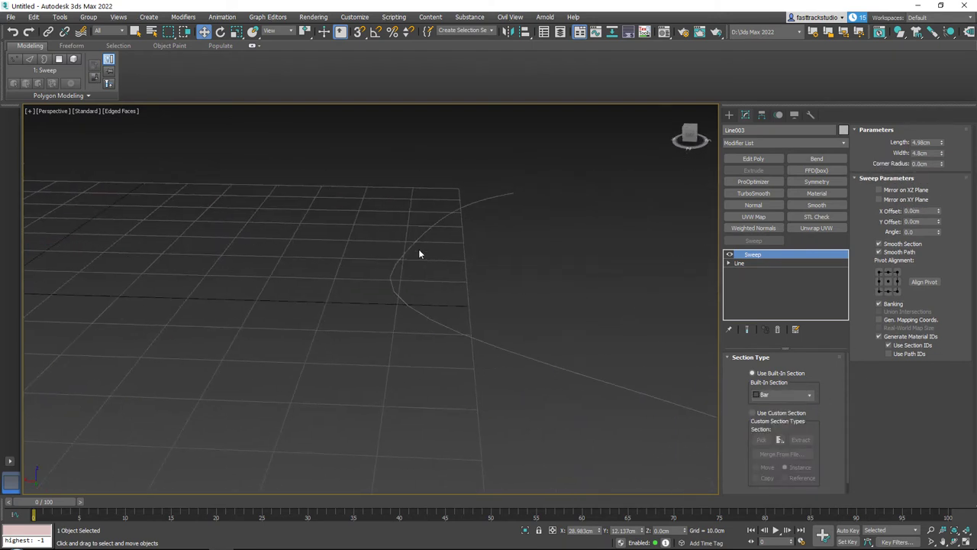
pyautogui.moveTo(419, 379); pyautogui.dragTo(418, 380)
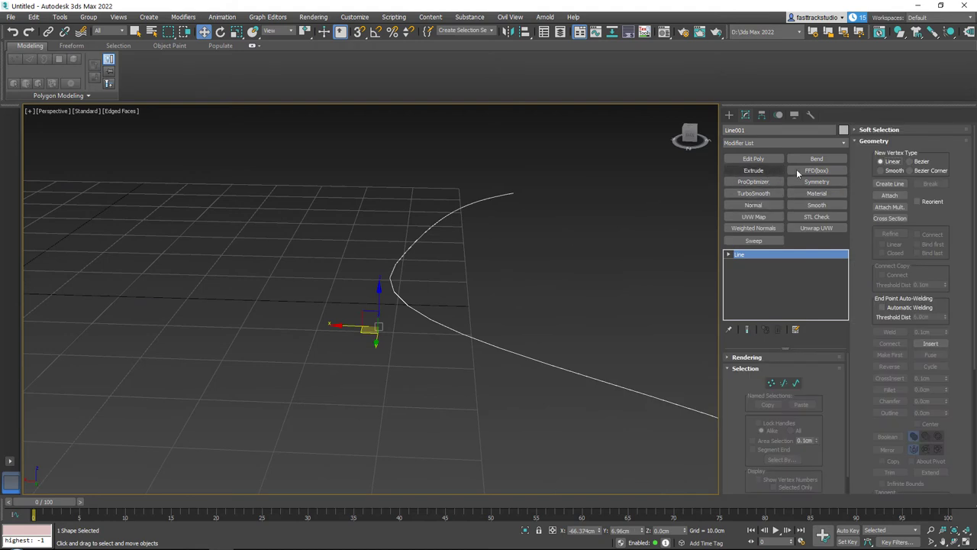
pyautogui.click(754, 241)
pyautogui.click(767, 395)
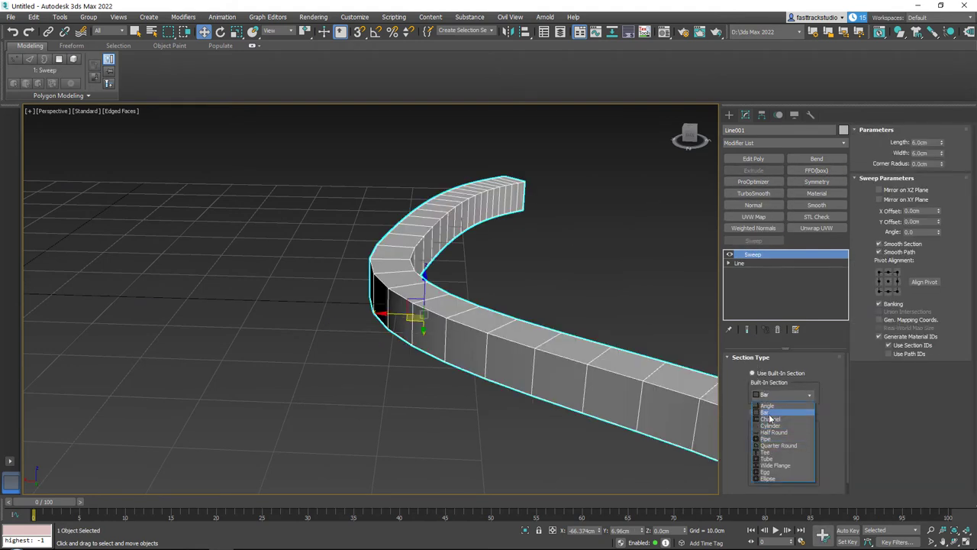
pyautogui.click(771, 425)
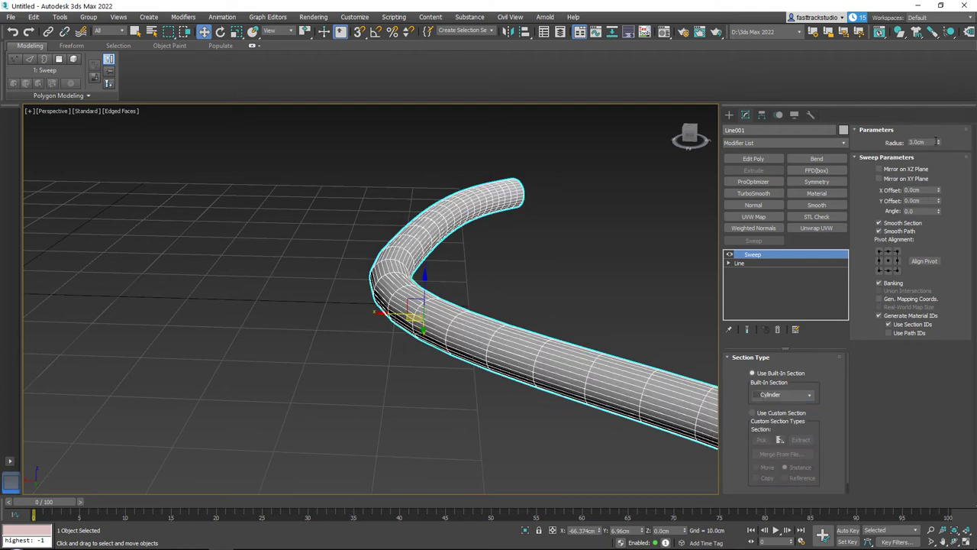
pyautogui.moveTo(940, 141); pyautogui.dragTo(938, 181)
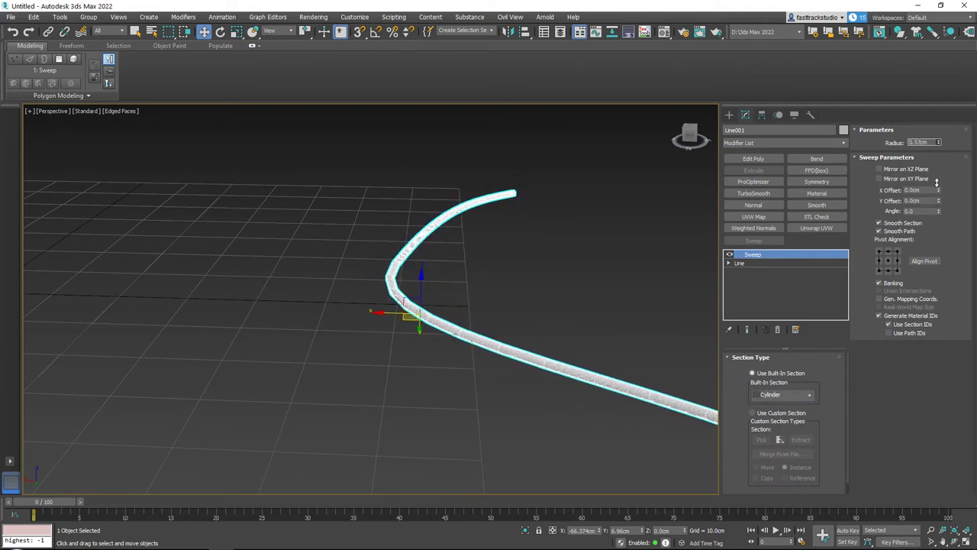
pyautogui.keyDown('alt'); pyautogui.moveTo(420, 328); pyautogui.dragTo(467, 315, button='middle'); pyautogui.keyUp('alt')
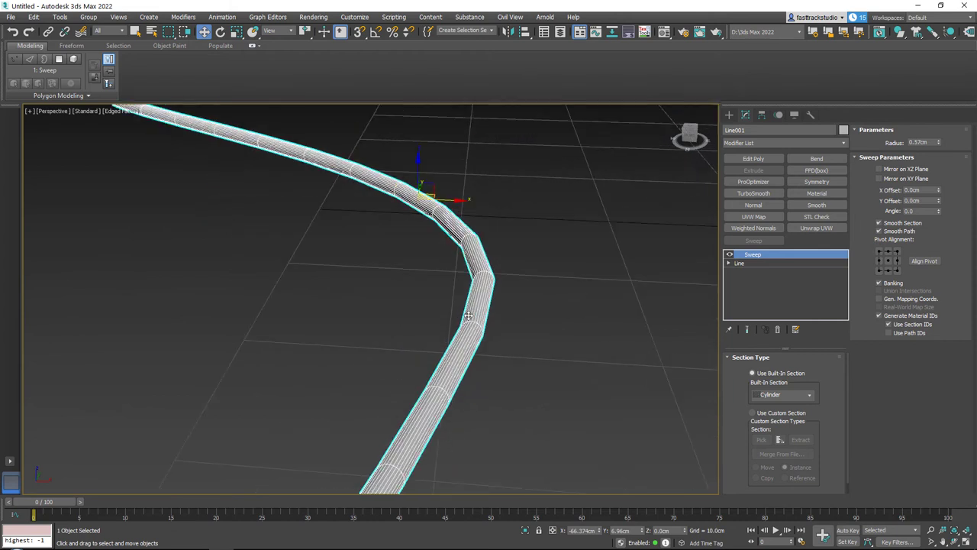
# - Check the base line's interpolation settings, and set the Sweep modifier's interpolation steps to 2
pyautogui.click(740, 262)
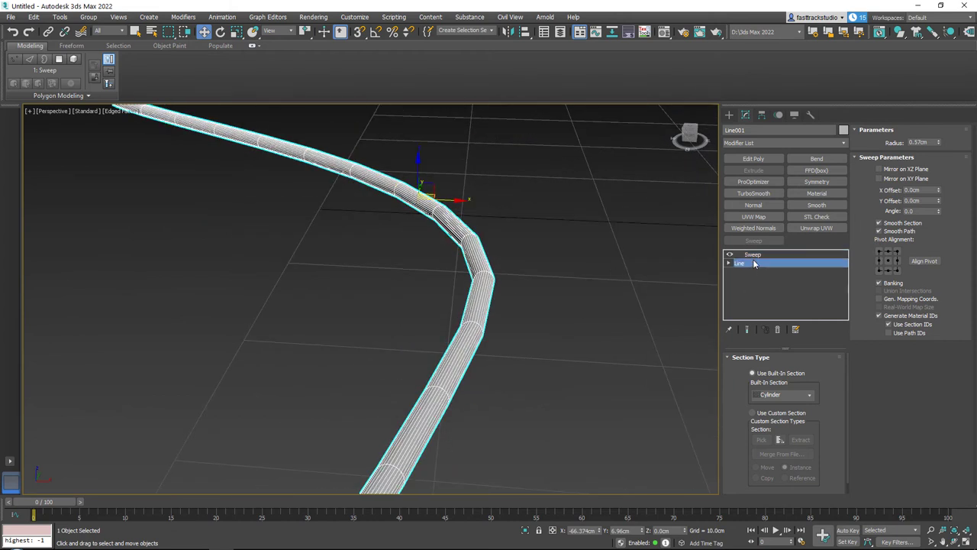
pyautogui.click(749, 331)
pyautogui.scroll(-5, 873, 375)
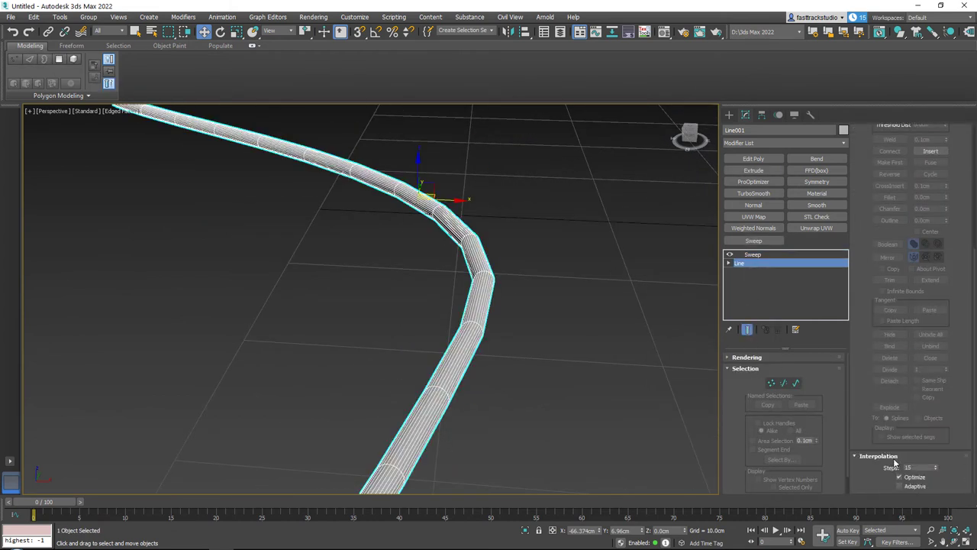
pyautogui.click(756, 255)
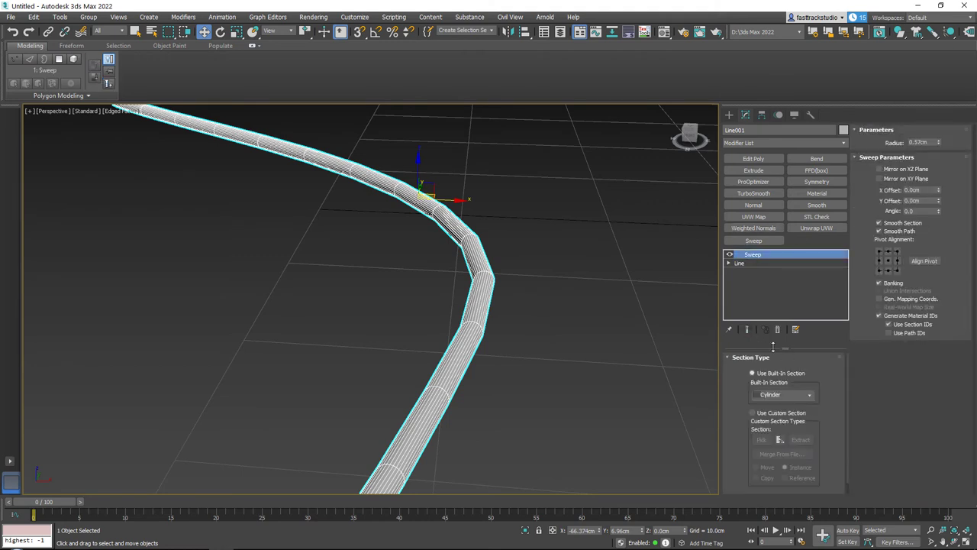
pyautogui.scroll(-1, 800, 416)
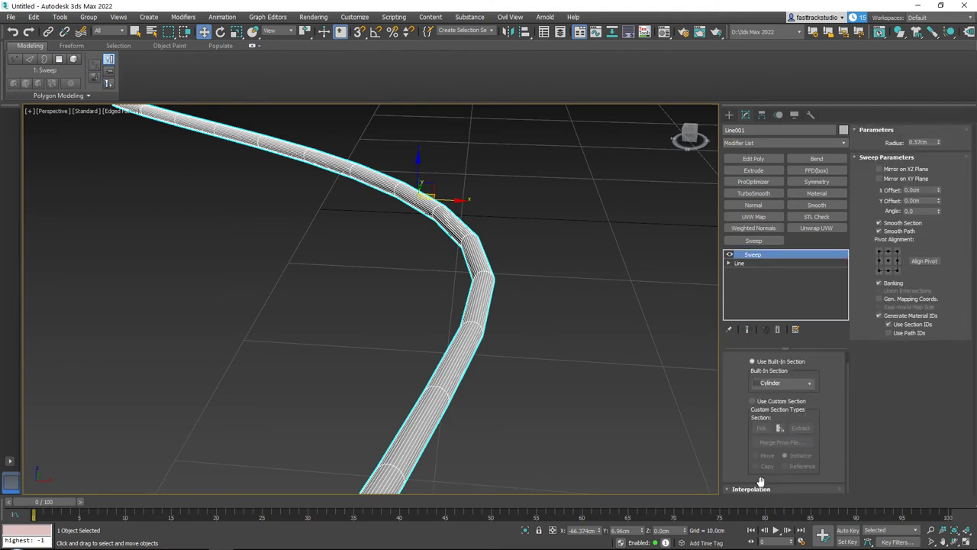
pyautogui.click(752, 489)
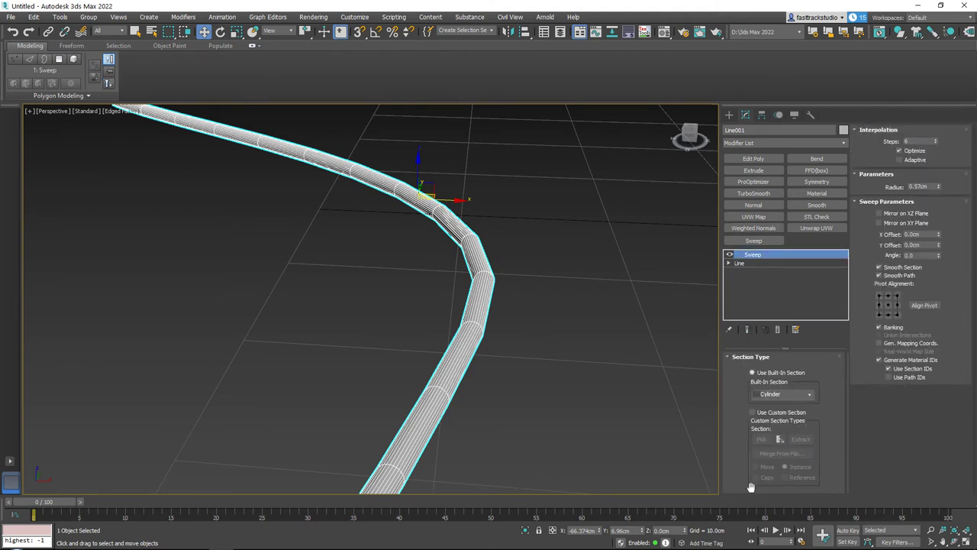
pyautogui.moveTo(938, 145); pyautogui.dragTo(932, 147)
pyautogui.click(937, 140)
pyautogui.click(936, 140)
# - Examine the swept S-shaped tube and its end cap from several angles, along with the straight bar
pyautogui.scroll(-7, 455, 271)
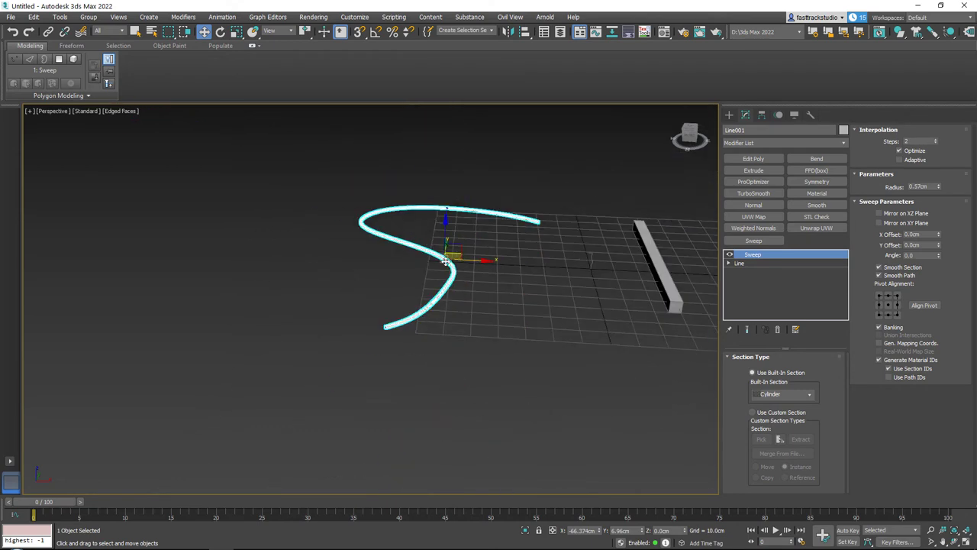
pyautogui.keyDown('alt'); pyautogui.moveTo(456, 265); pyautogui.dragTo(466, 280, button='middle'); pyautogui.keyUp('alt')
pyautogui.scroll(4, 504, 234)
pyautogui.keyDown('alt'); pyautogui.moveTo(520, 236); pyautogui.dragTo(492, 187, button='middle'); pyautogui.keyUp('alt')
pyautogui.scroll(6, 538, 318)
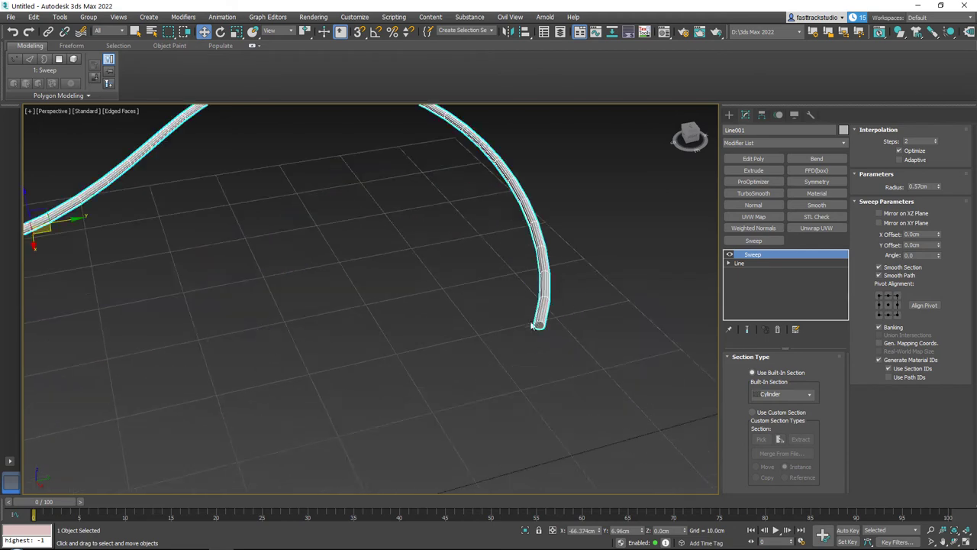
pyautogui.scroll(3, 554, 307)
pyautogui.scroll(-8, 557, 307)
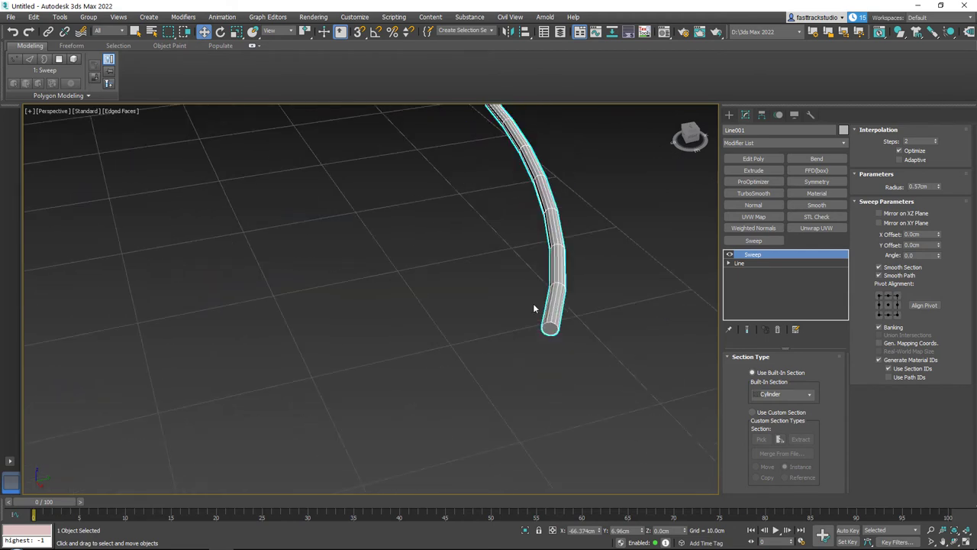
pyautogui.keyDown('alt'); pyautogui.moveTo(434, 275); pyautogui.dragTo(506, 273, button='middle'); pyautogui.keyUp('alt')
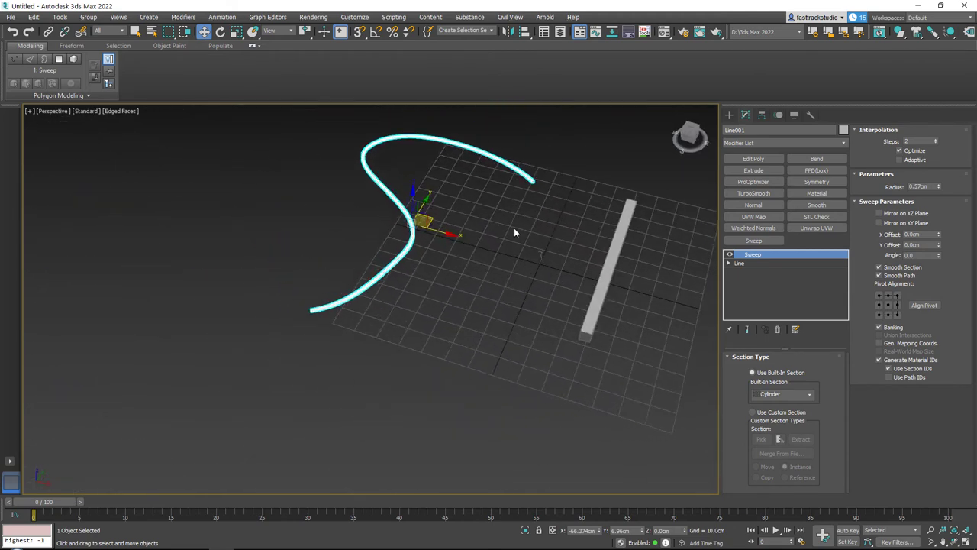
pyautogui.moveTo(534, 240); pyautogui.dragTo(500, 257, button='middle')
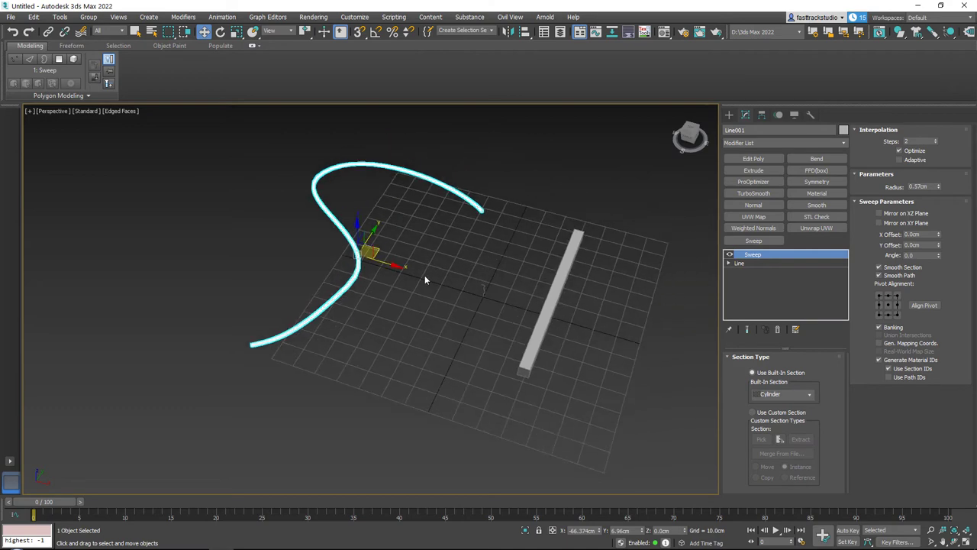
pyautogui.scroll(3, 426, 279)
pyautogui.keyDown('alt'); pyautogui.moveTo(445, 272); pyautogui.dragTo(655, 258, button='middle'); pyautogui.keyUp('alt')
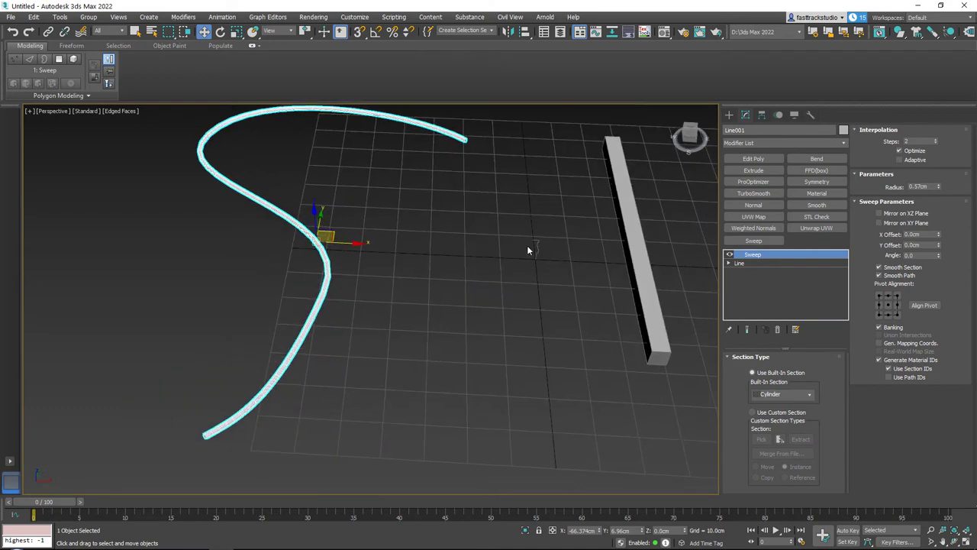
# - Draw an open U-shaped line of three straight, right-angled segments around the origin, open toward negative X, and leave the Line tool
pyautogui.click(728, 114)
pyautogui.click(737, 197)
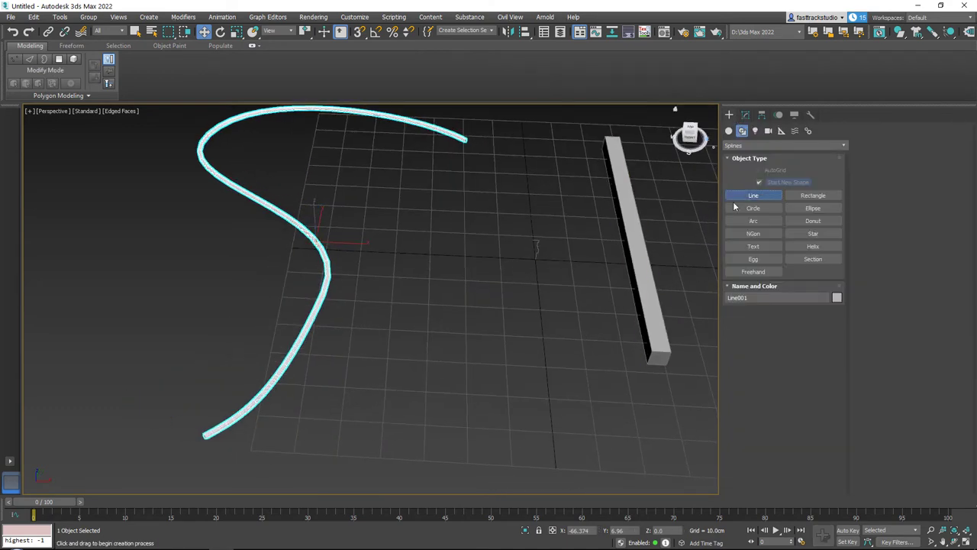
pyautogui.moveTo(484, 264); pyautogui.dragTo(351, 301, button='middle')
pyautogui.moveTo(286, 308); pyautogui.dragTo(340, 313, button='middle')
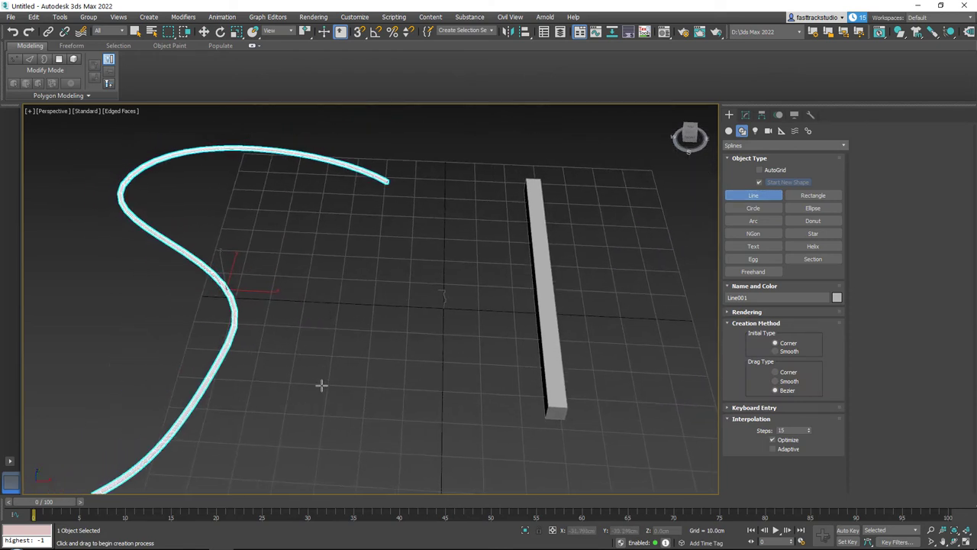
pyautogui.click(310, 382)
pyautogui.click(489, 392)
pyautogui.click(482, 217)
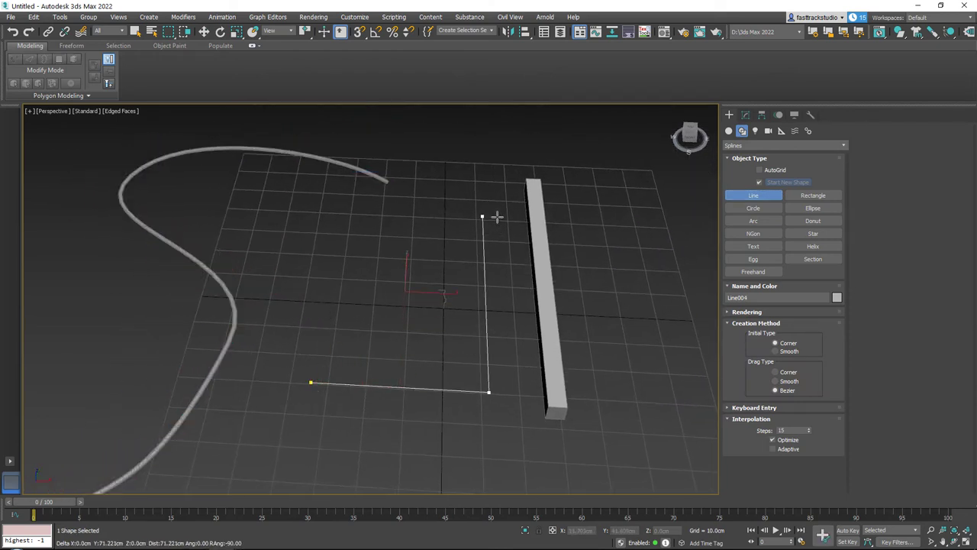
pyautogui.click(403, 213)
pyautogui.keyDown('shift'); pyautogui.click(336, 231); pyautogui.keyUp('shift')
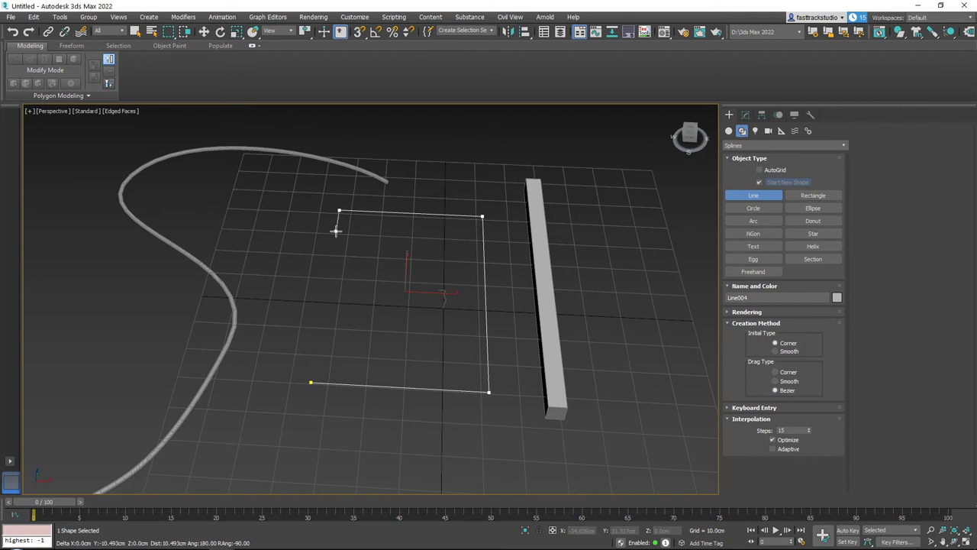
pyautogui.rightClick(336, 232)
pyautogui.press('w')
# - Apply a Sweep modifier to the U-shaped line, using the small molding profile at the origin as its custom section
pyautogui.keyDown('alt'); pyautogui.moveTo(419, 288); pyautogui.dragTo(423, 309, button='middle'); pyautogui.keyUp('alt')
pyautogui.scroll(3, 397, 317)
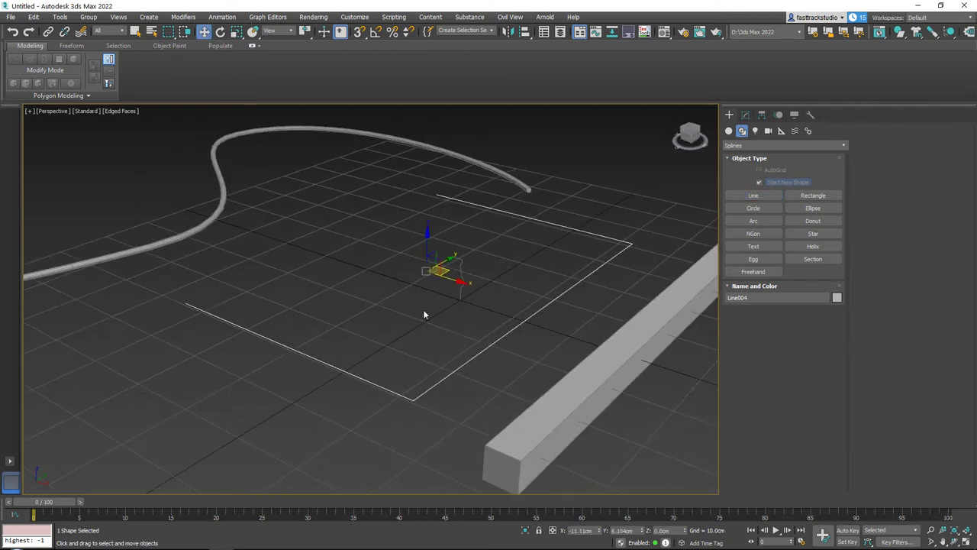
pyautogui.click(745, 115)
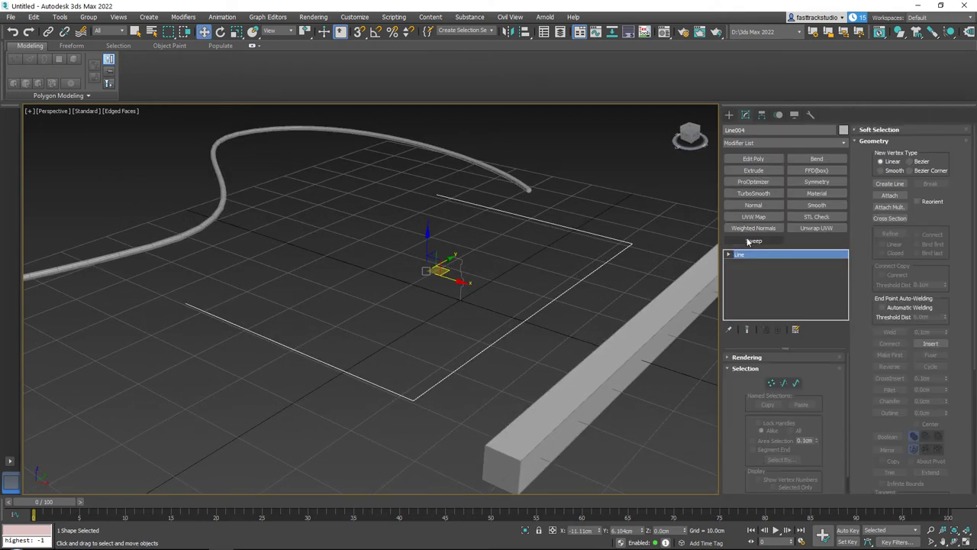
pyautogui.click(751, 241)
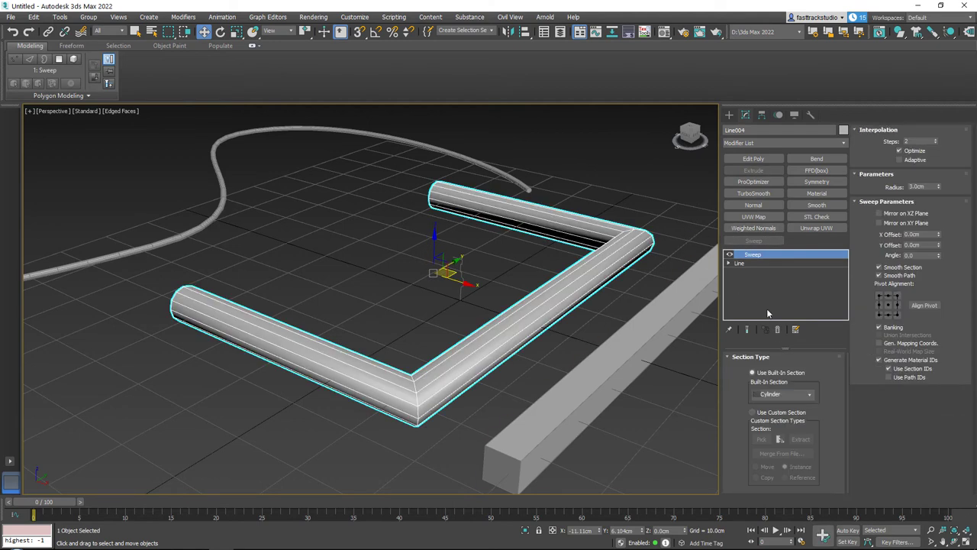
pyautogui.click(773, 413)
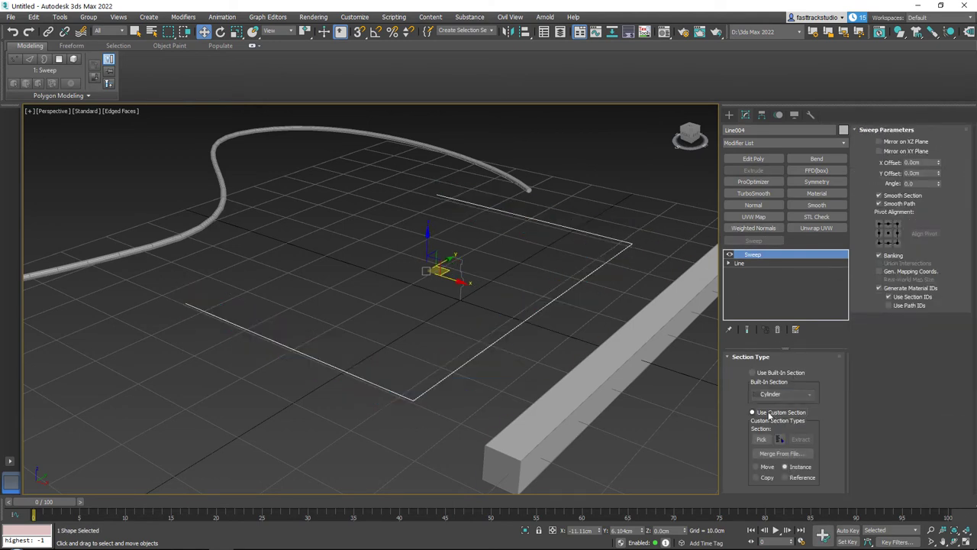
pyautogui.click(761, 439)
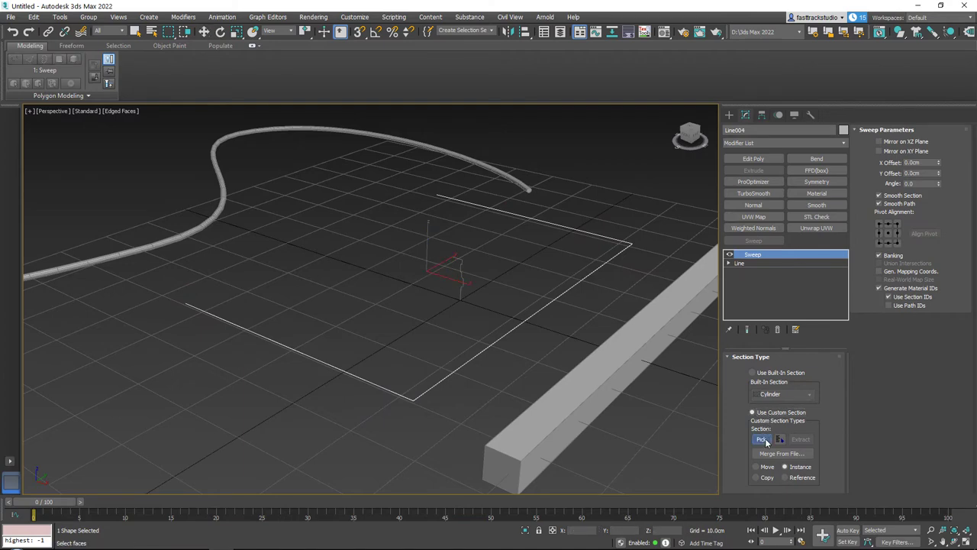
pyautogui.click(460, 276)
pyautogui.keyDown('alt'); pyautogui.moveTo(461, 276); pyautogui.dragTo(548, 286, button='middle'); pyautogui.keyUp('alt')
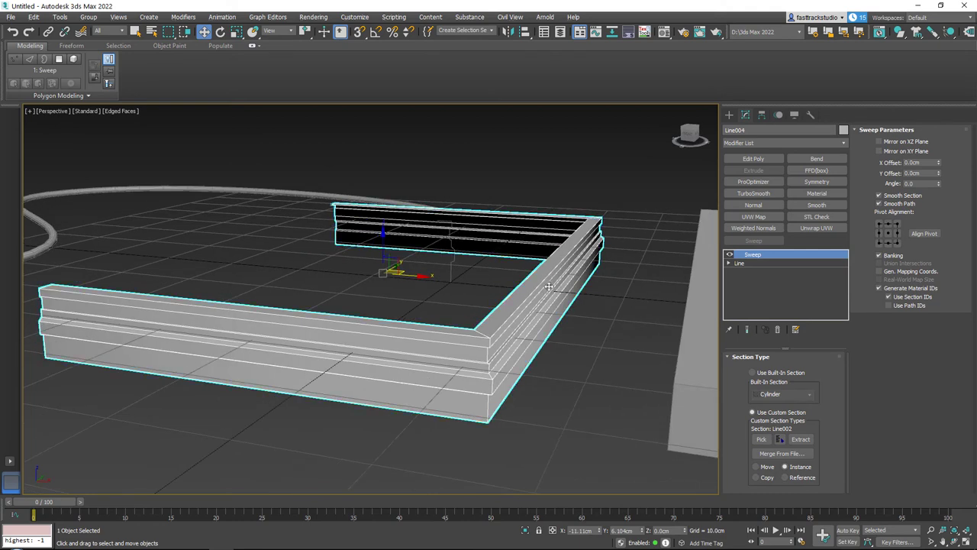
# - Try several pivot alignments for the custom section on the U-shaped sweep, and settle on the bottom-centre alignment
pyautogui.click(888, 243)
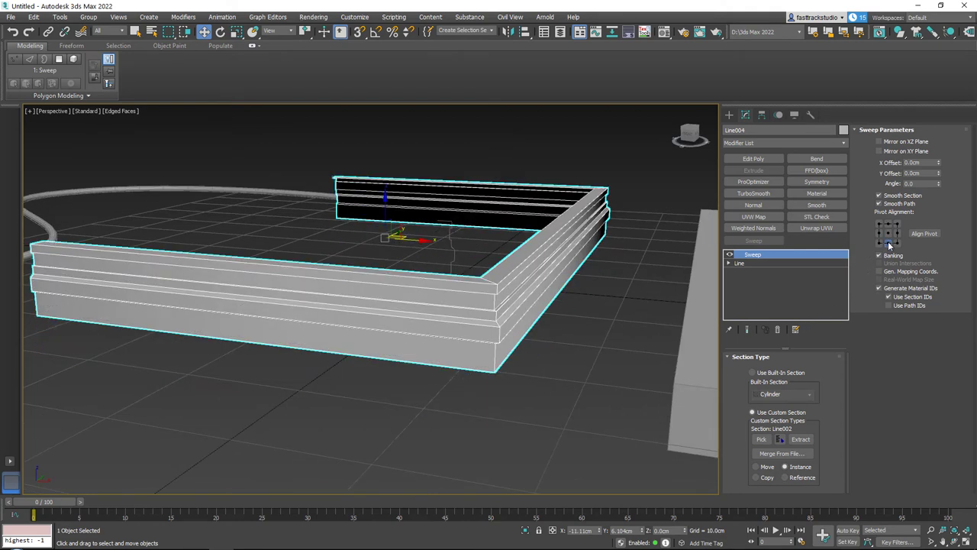
pyautogui.scroll(8, 453, 271)
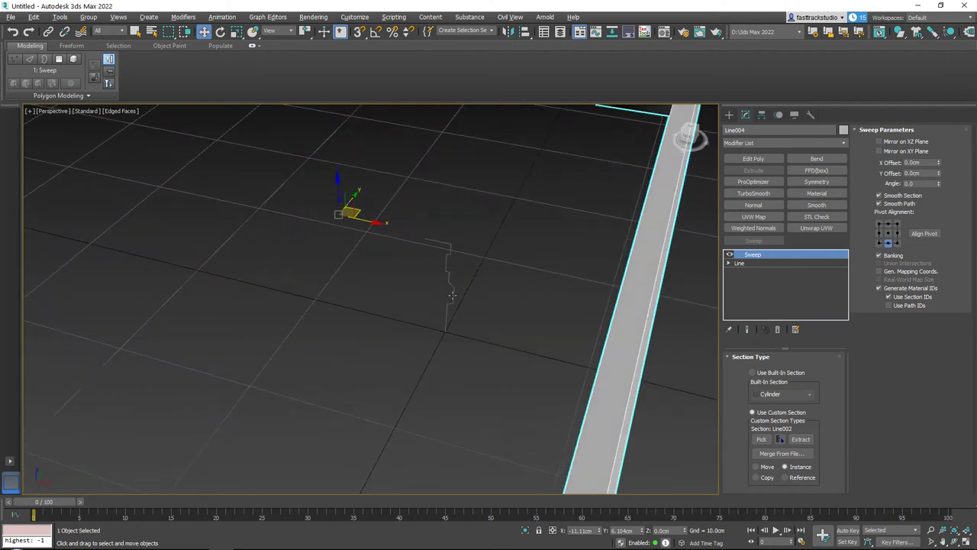
pyautogui.scroll(-4, 458, 343)
pyautogui.keyDown('alt'); pyautogui.moveTo(458, 343); pyautogui.dragTo(493, 328, button='middle'); pyautogui.keyUp('alt')
pyautogui.click(879, 236)
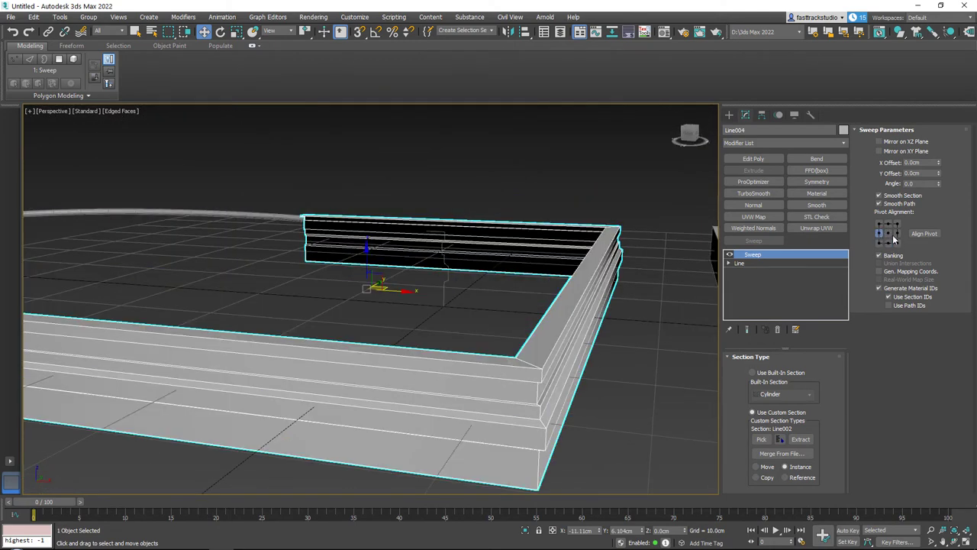
pyautogui.click(897, 243)
pyautogui.click(888, 243)
pyautogui.click(879, 243)
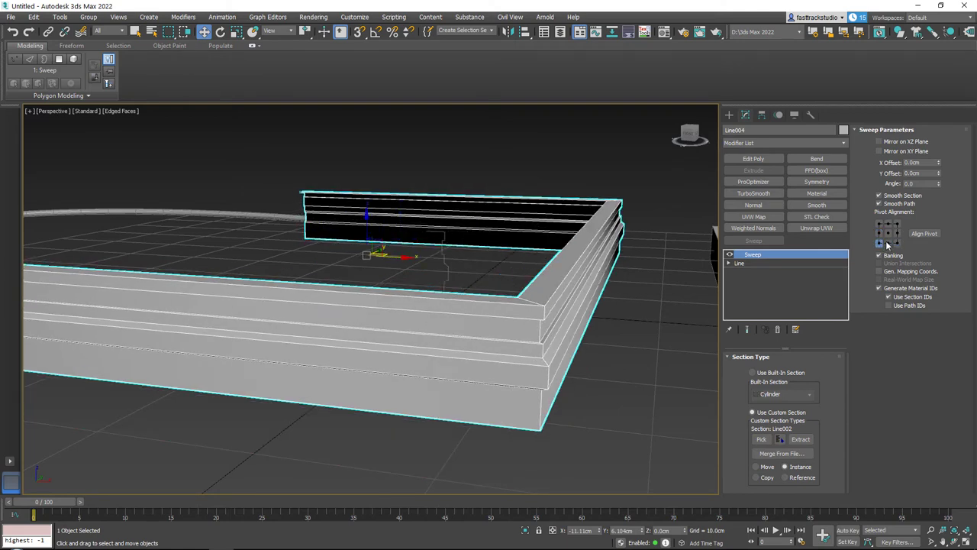
pyautogui.click(888, 244)
pyautogui.moveTo(569, 264)
pyautogui.keyDown('alt'); pyautogui.mouseDown(button='middle')
pyautogui.moveTo(558, 256)
pyautogui.moveTo(566, 267)
pyautogui.mouseUp(button='middle'); pyautogui.keyUp('alt')
# - Try a different section angle and different Y and X offsets on the U-shaped sweep, resetting each one to 0
pyautogui.moveTo(938, 185); pyautogui.dragTo(944, 217)
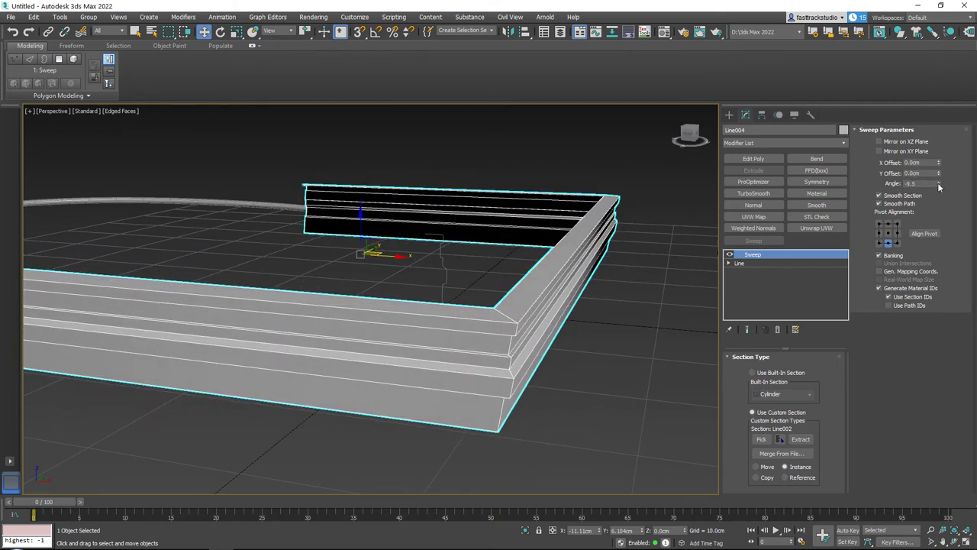
pyautogui.rightClick(939, 186)
pyautogui.moveTo(939, 173); pyautogui.dragTo(935, 202)
pyautogui.rightClick(940, 175)
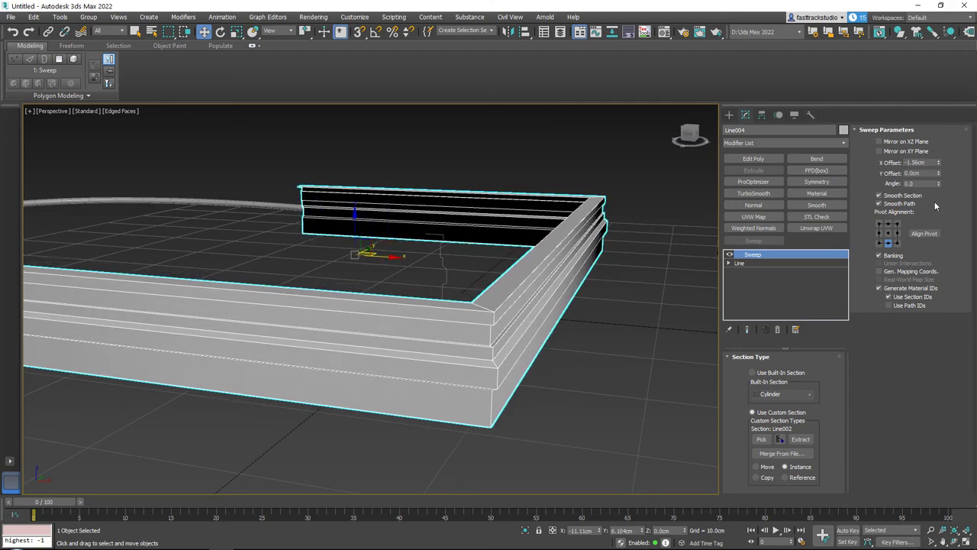
pyautogui.rightClick(939, 164)
# - Select the small molding profile at the origin and begin editing its vertices
pyautogui.keyDown('alt'); pyautogui.moveTo(585, 272); pyautogui.dragTo(487, 293, button='middle'); pyautogui.keyUp('alt')
pyautogui.scroll(2, 588, 252)
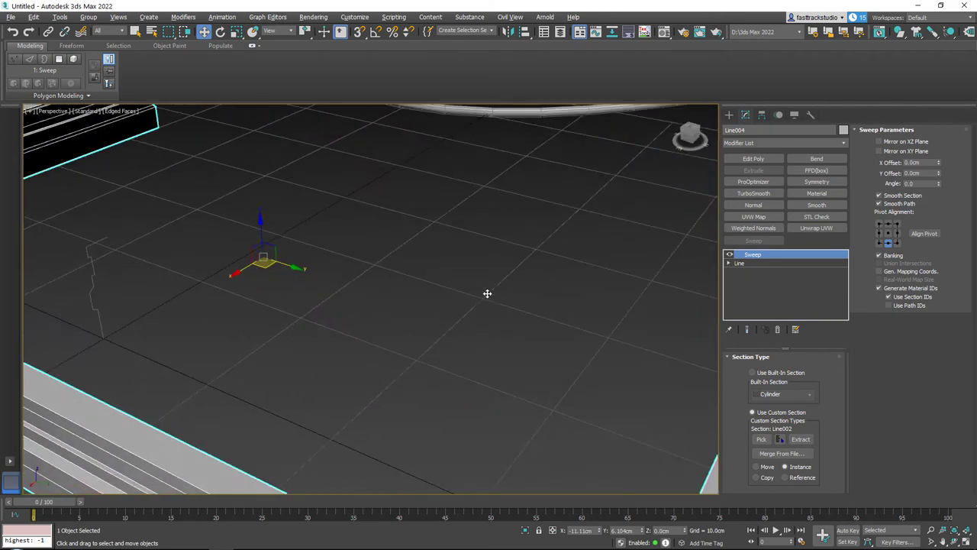
pyautogui.scroll(-4, 487, 293)
pyautogui.keyDown('alt'); pyautogui.moveTo(462, 344); pyautogui.dragTo(405, 312, button='middle'); pyautogui.keyUp('alt')
pyautogui.scroll(2, 450, 328)
pyautogui.keyDown('alt'); pyautogui.moveTo(456, 261); pyautogui.dragTo(470, 276, button='middle'); pyautogui.keyUp('alt')
pyautogui.scroll(3, 470, 277)
pyautogui.click(436, 282)
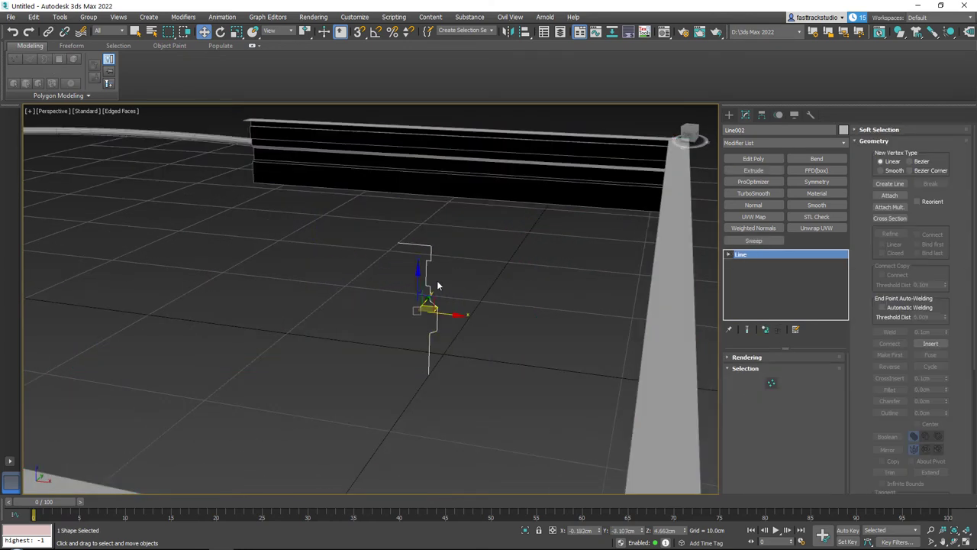
pyautogui.scroll(-2, 496, 305)
pyautogui.keyDown('alt'); pyautogui.moveTo(501, 310); pyautogui.dragTo(484, 305, button='middle'); pyautogui.keyUp('alt')
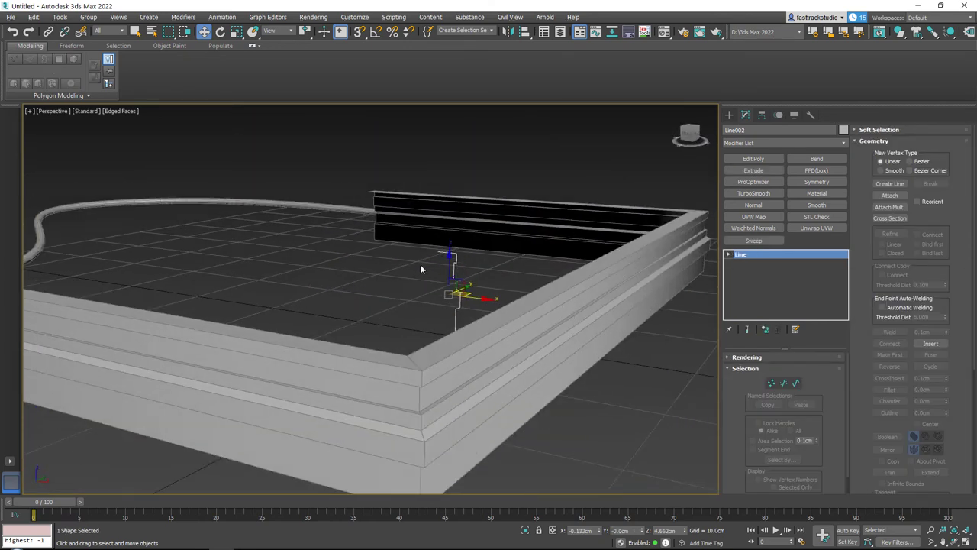
pyautogui.keyDown('alt'); pyautogui.moveTo(425, 273); pyautogui.dragTo(488, 270, button='middle'); pyautogui.keyUp('alt')
pyautogui.press('1')
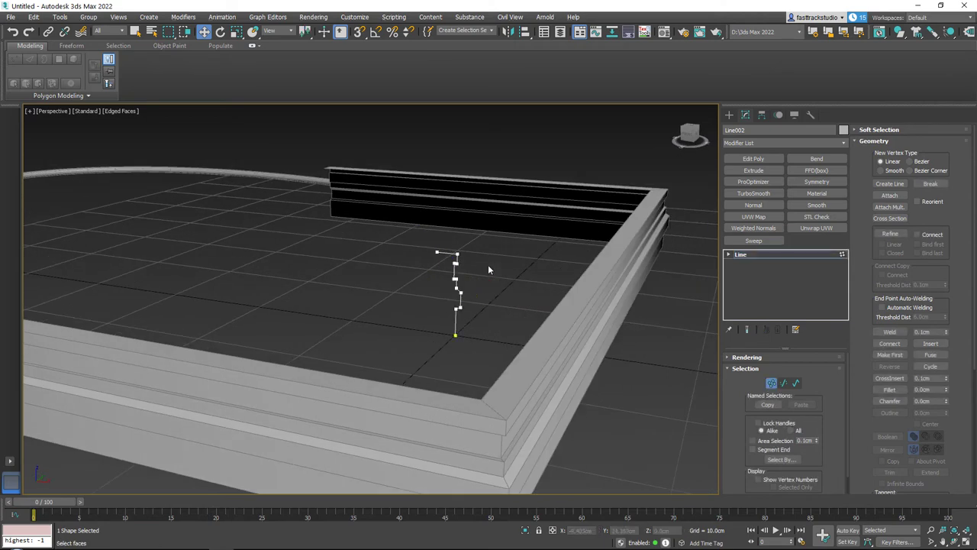
# - Chamfer the profile's top outer corner vertex
pyautogui.moveTo(456, 262); pyautogui.dragTo(455, 262)
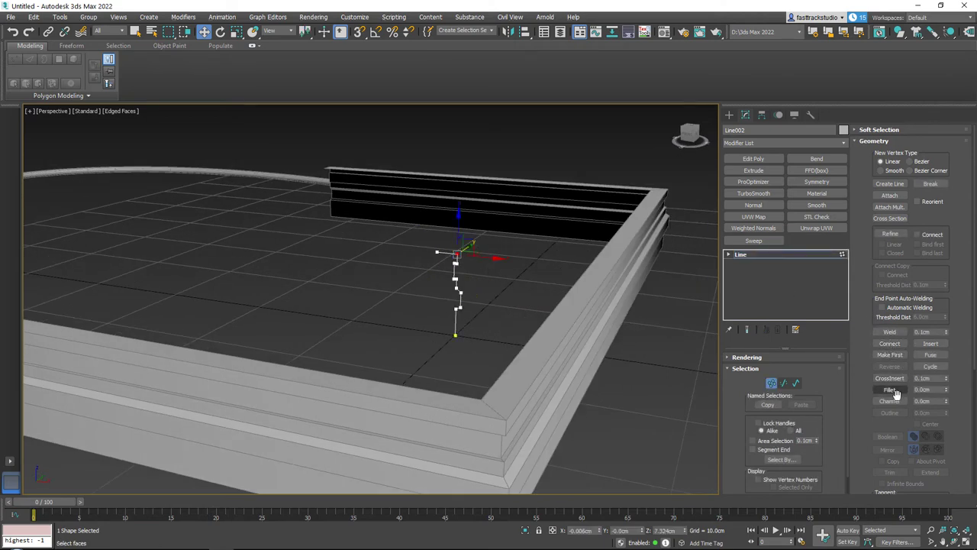
pyautogui.click(889, 400)
pyautogui.moveTo(467, 258); pyautogui.dragTo(404, 164, button='middle')
pyautogui.scroll(3, 432, 233)
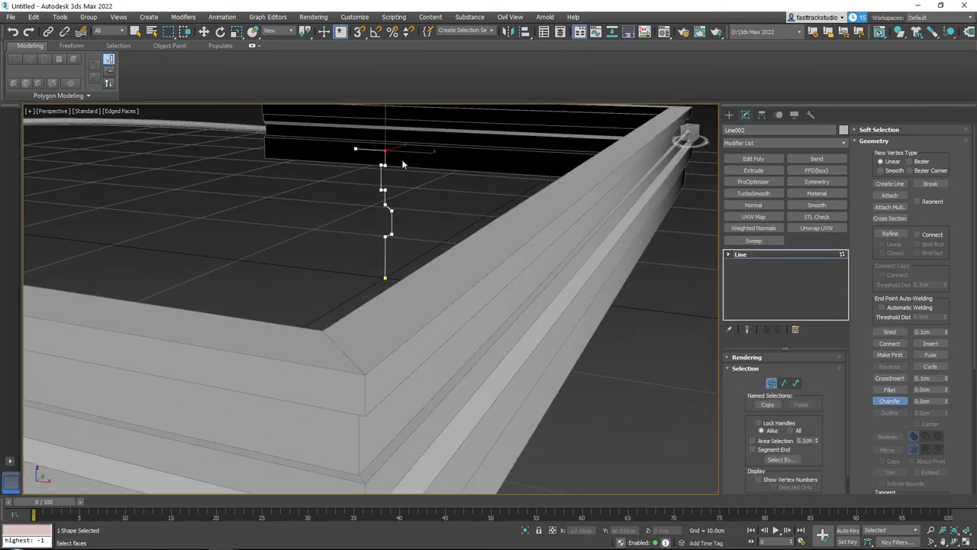
pyautogui.moveTo(392, 147); pyautogui.dragTo(400, 145)
pyautogui.moveTo(415, 207); pyautogui.dragTo(421, 193, button='middle')
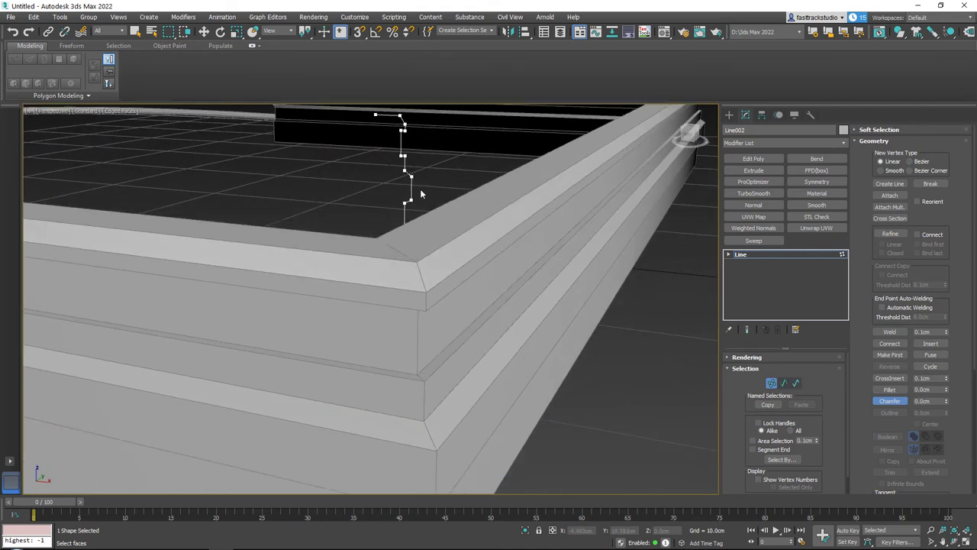
# - Chamfer the outer vertex just below the profile's upper recess by about 0.2 cm, and leave vertex editing
pyautogui.scroll(2, 397, 164)
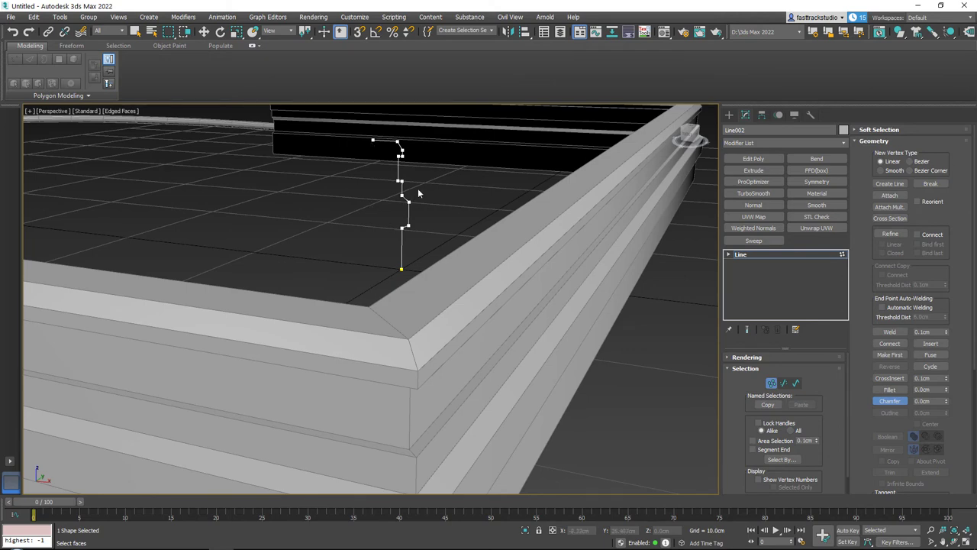
pyautogui.scroll(3, 405, 178)
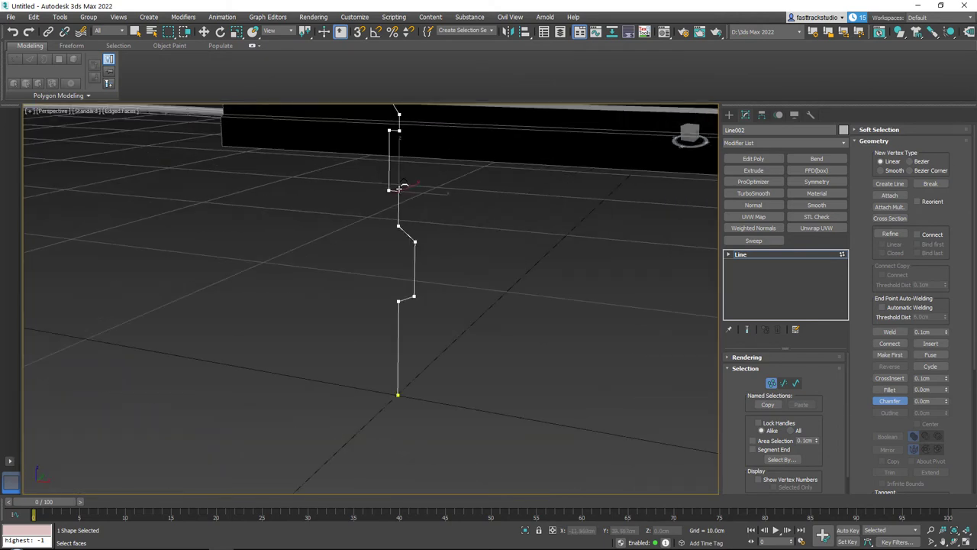
pyautogui.scroll(-5, 402, 186)
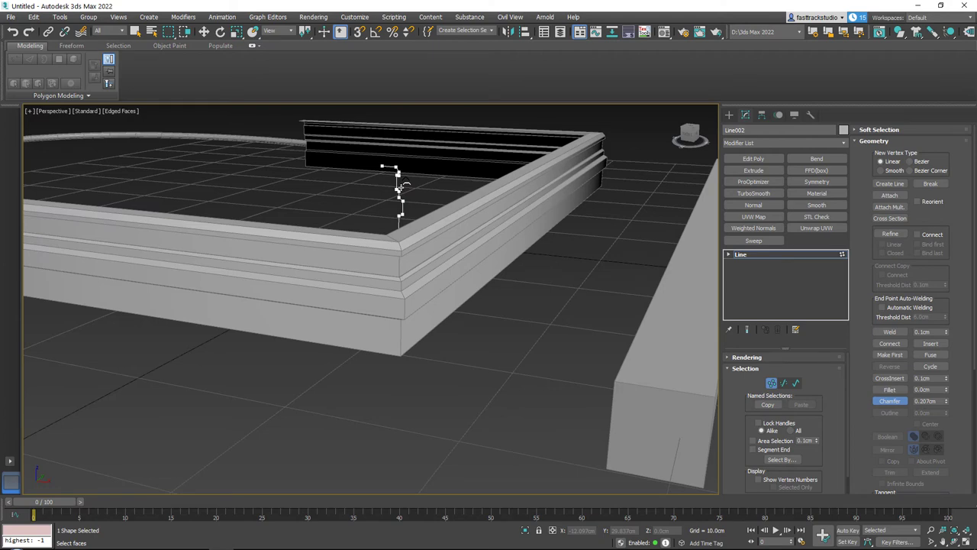
pyautogui.moveTo(401, 187); pyautogui.dragTo(401, 189)
pyautogui.scroll(5, 397, 278)
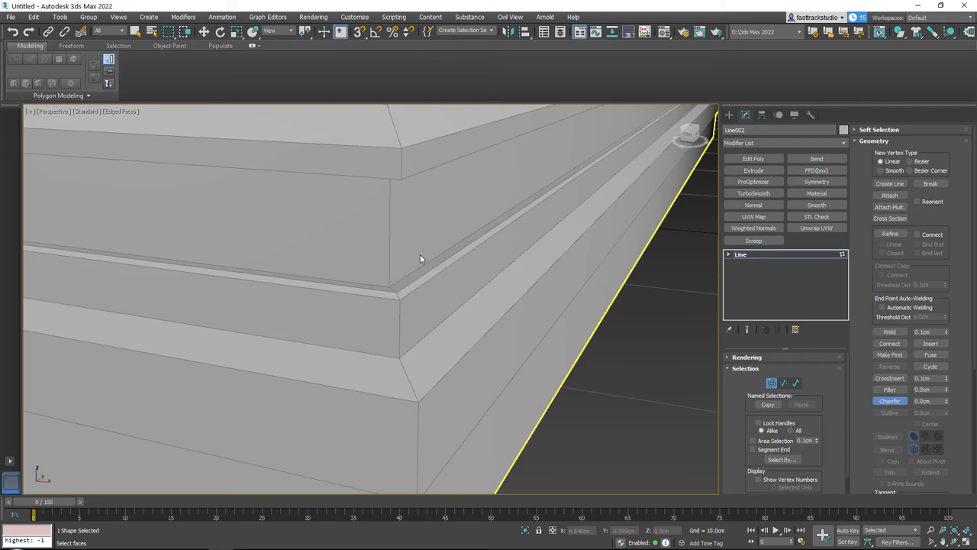
pyautogui.moveTo(476, 266); pyautogui.dragTo(440, 264, button='middle')
pyautogui.scroll(-5, 459, 240)
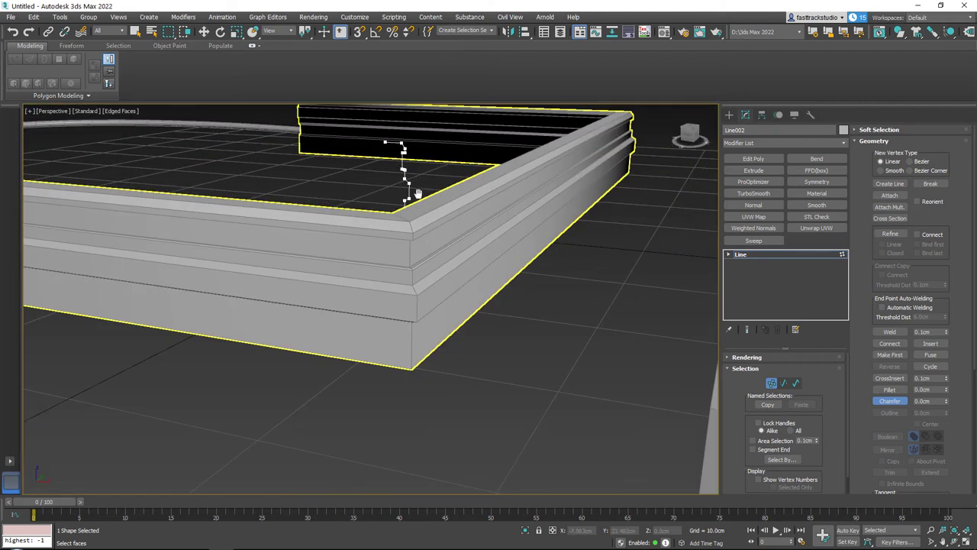
pyautogui.click(795, 256)
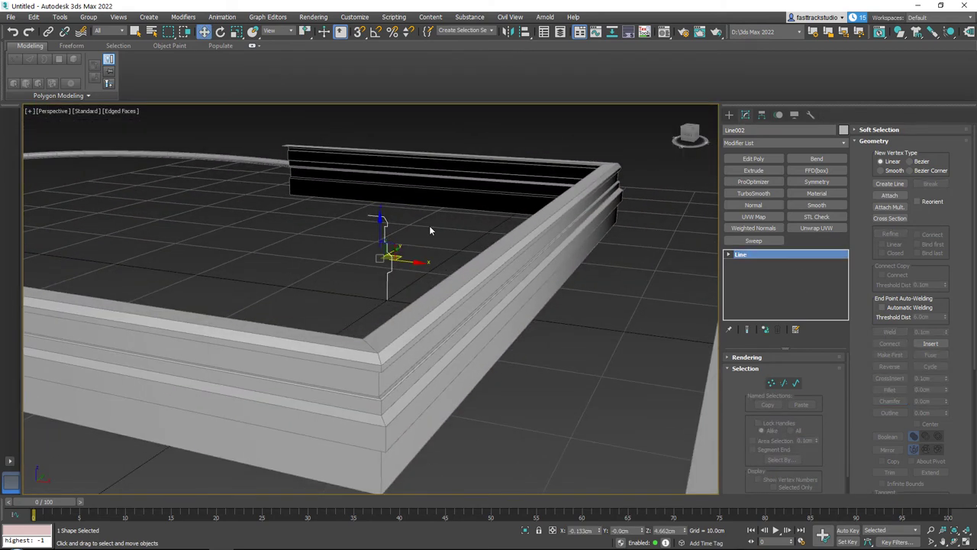
pyautogui.scroll(-6, 447, 301)
pyautogui.keyDown('alt'); pyautogui.moveTo(449, 300); pyautogui.dragTo(436, 316, button='middle'); pyautogui.keyUp('alt')
pyautogui.scroll(5, 437, 311)
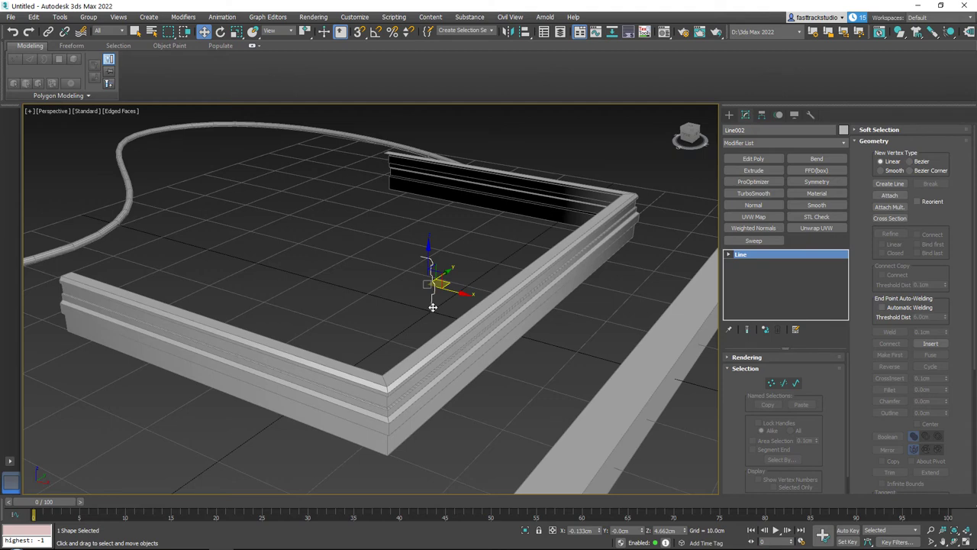
# - Draw a straight two-point diagonal line in the Front view, above the U-shaped molding and sloping down toward positive X
pyautogui.hotkey('alt', 'w')
pyautogui.hotkey('alt', 'w')
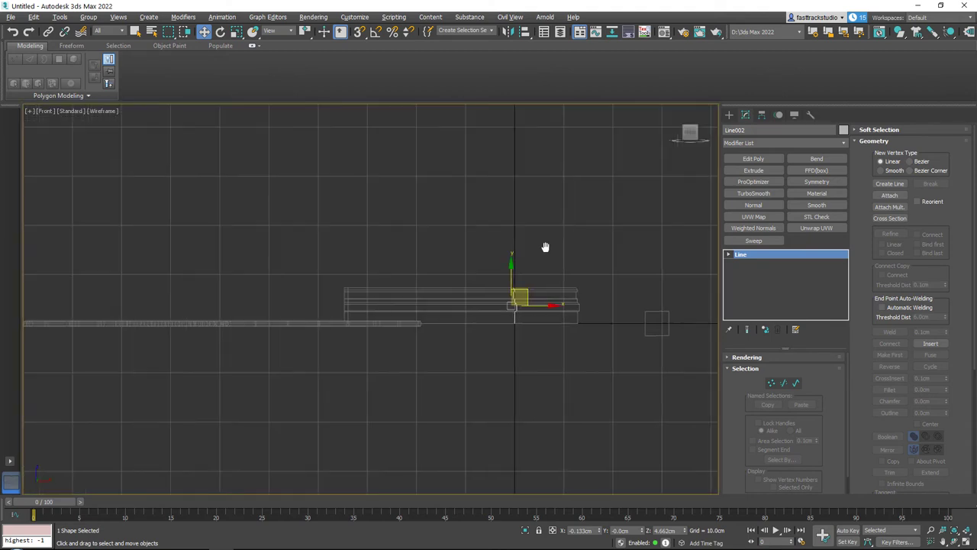
pyautogui.click(729, 114)
pyautogui.click(753, 195)
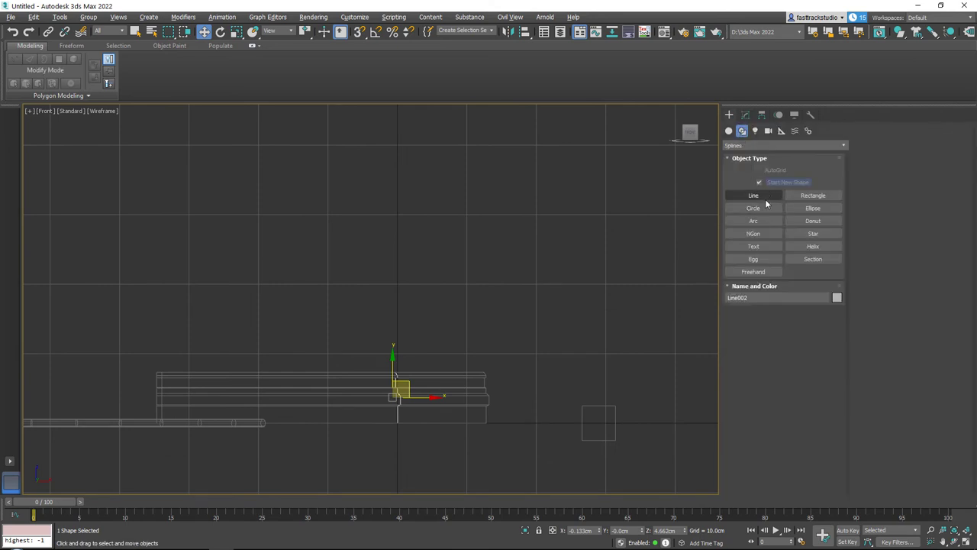
pyautogui.click(491, 197)
pyautogui.click(621, 345)
pyautogui.rightClick(621, 344)
pyautogui.rightClick(623, 341)
# - Apply a Sweep modifier with the built-in Cylinder section to the diagonal line, and set its radius to 2.25 cm
pyautogui.hotkey('alt', 'w')
pyautogui.hotkey('alt', 'w')
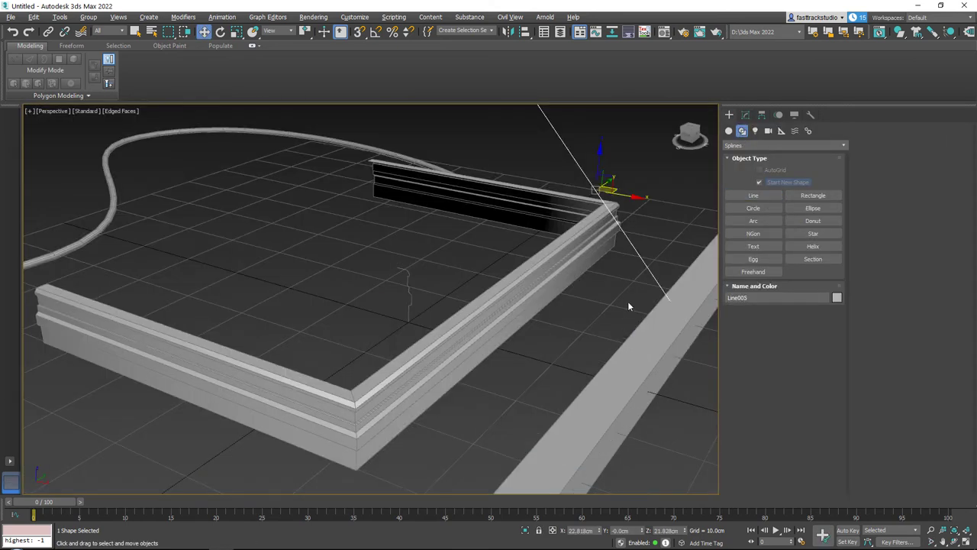
pyautogui.moveTo(628, 300); pyautogui.dragTo(526, 355, button='middle')
pyautogui.click(745, 114)
pyautogui.click(748, 239)
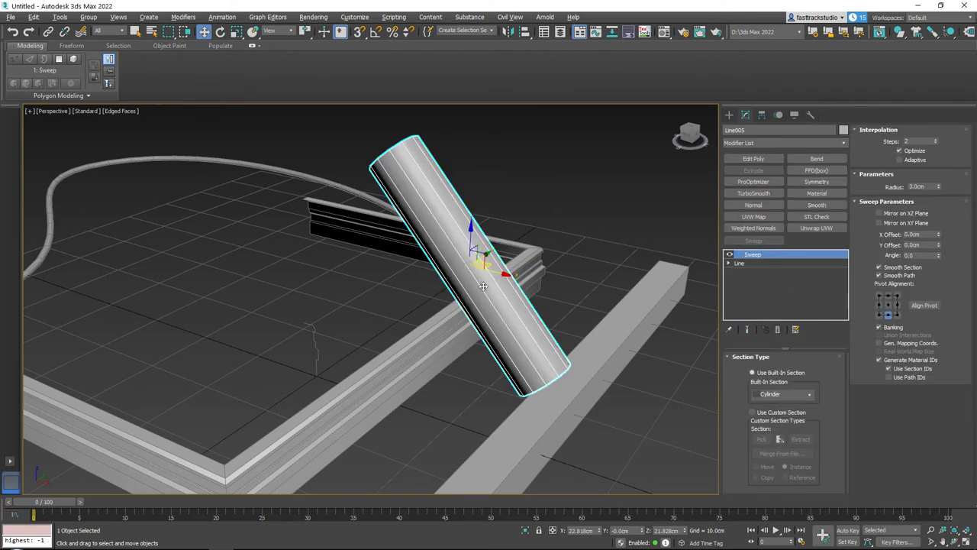
pyautogui.keyDown('alt'); pyautogui.moveTo(483, 286); pyautogui.dragTo(687, 294, button='middle'); pyautogui.keyUp('alt')
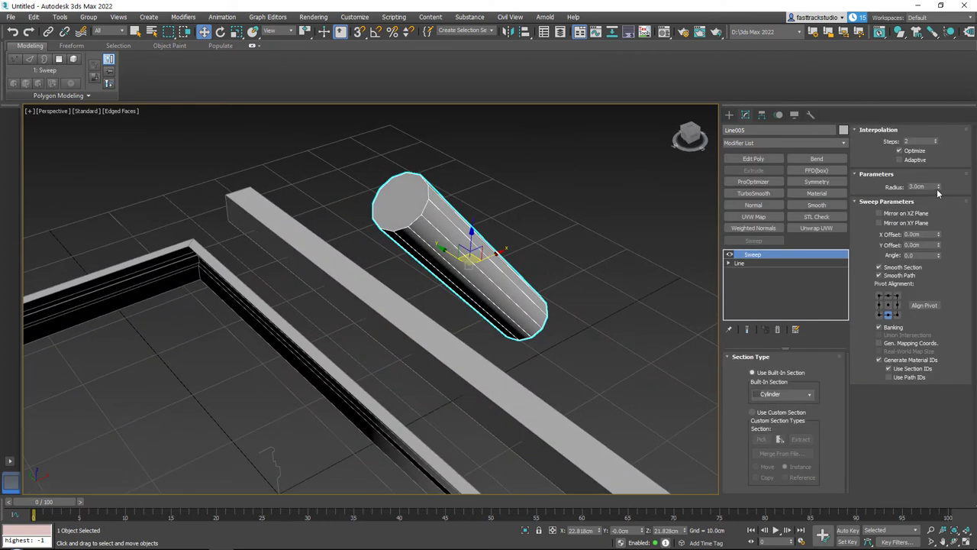
pyautogui.moveTo(940, 190)
pyautogui.mouseDown()
pyautogui.moveTo(945, 221)
pyautogui.moveTo(944, 191)
pyautogui.mouseUp()
pyautogui.keyDown('alt'); pyautogui.moveTo(649, 252); pyautogui.dragTo(565, 238, button='middle'); pyautogui.keyUp('alt')
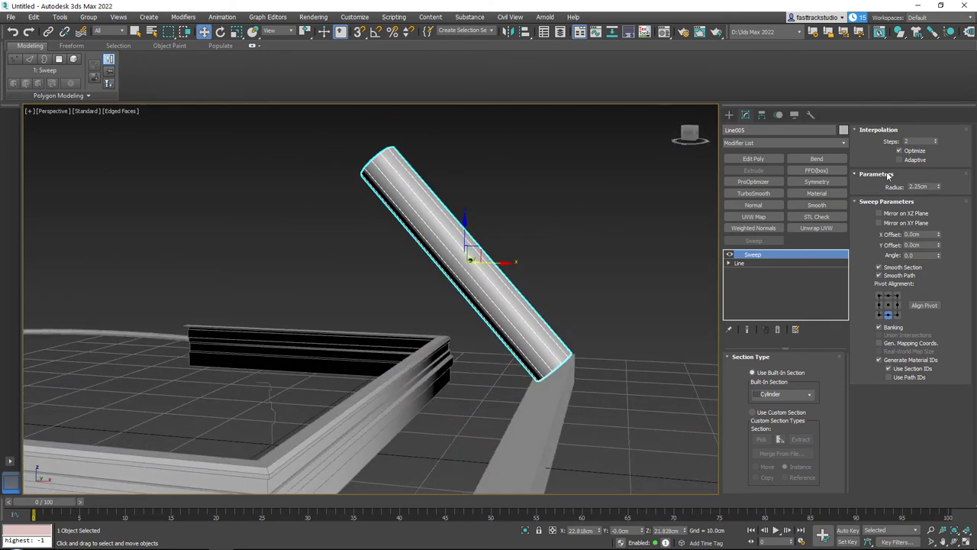
# - Show the swept result while editing the diagonal base line, and move its lower end vertex to about X 33.2, Z 16.1 cm
pyautogui.hotkey('alt', 'w')
pyautogui.click(631, 190)
pyautogui.hotkey('alt', 'w')
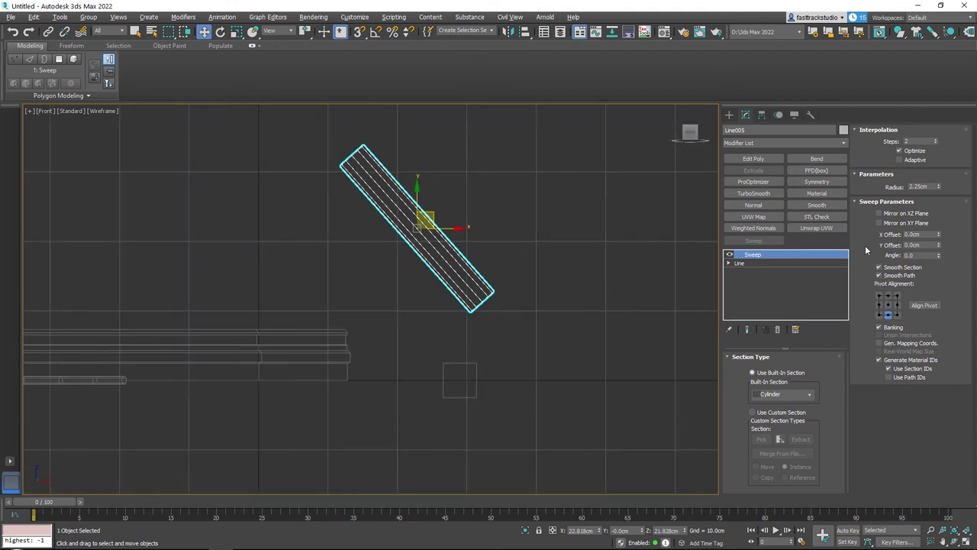
pyautogui.click(753, 263)
pyautogui.click(747, 329)
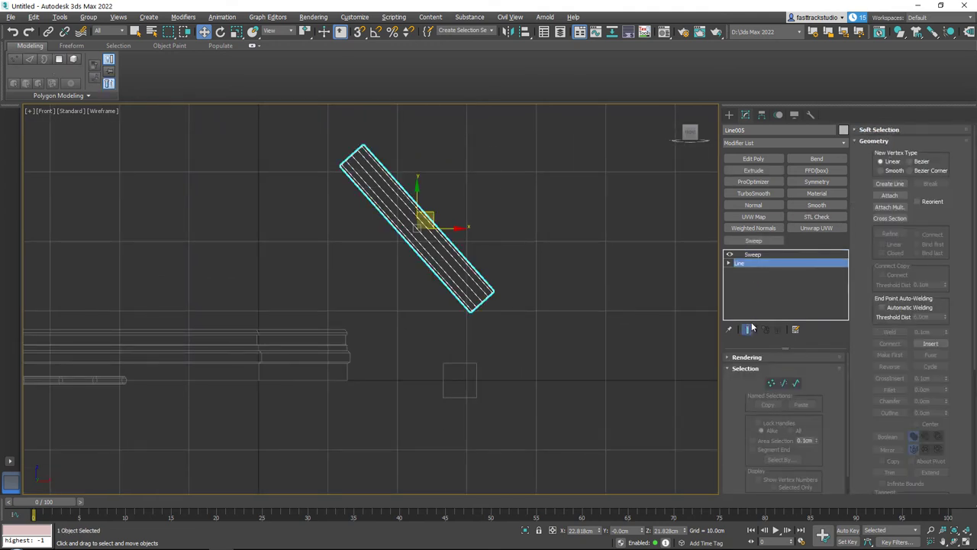
pyautogui.moveTo(550, 265); pyautogui.dragTo(496, 252)
# - Extend the line from its lower end with Insert, adding points that curve up and loop back toward the tube's middle
pyautogui.click(931, 343)
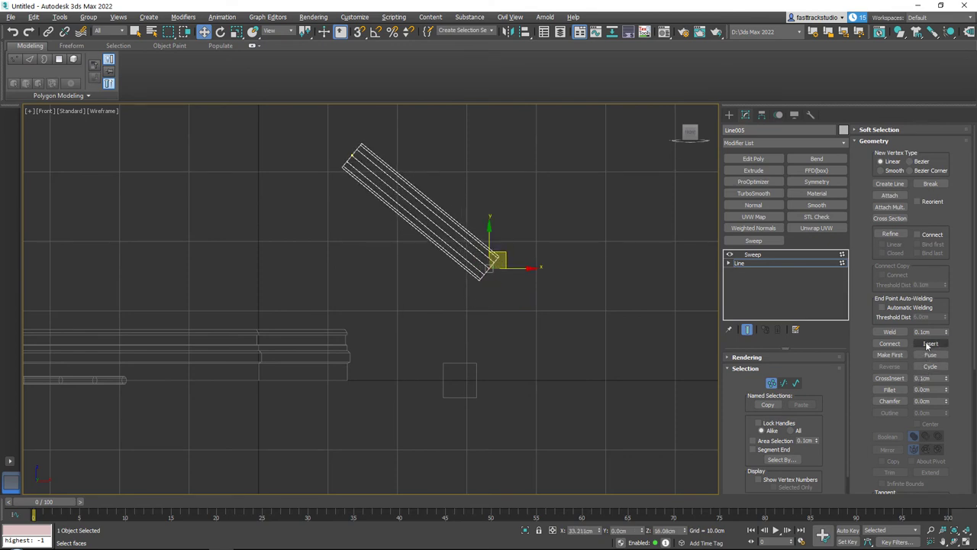
pyautogui.click(492, 262)
pyautogui.click(607, 164)
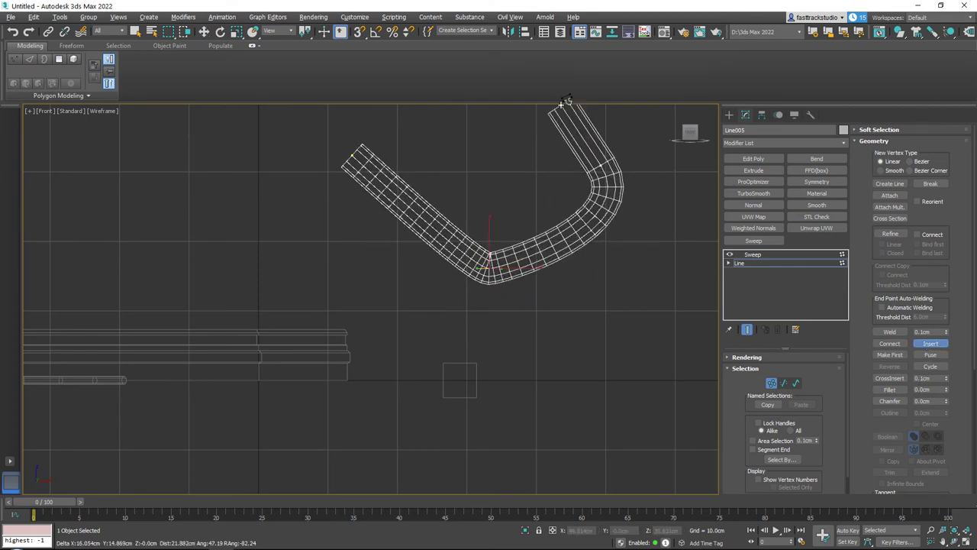
pyautogui.click(441, 230)
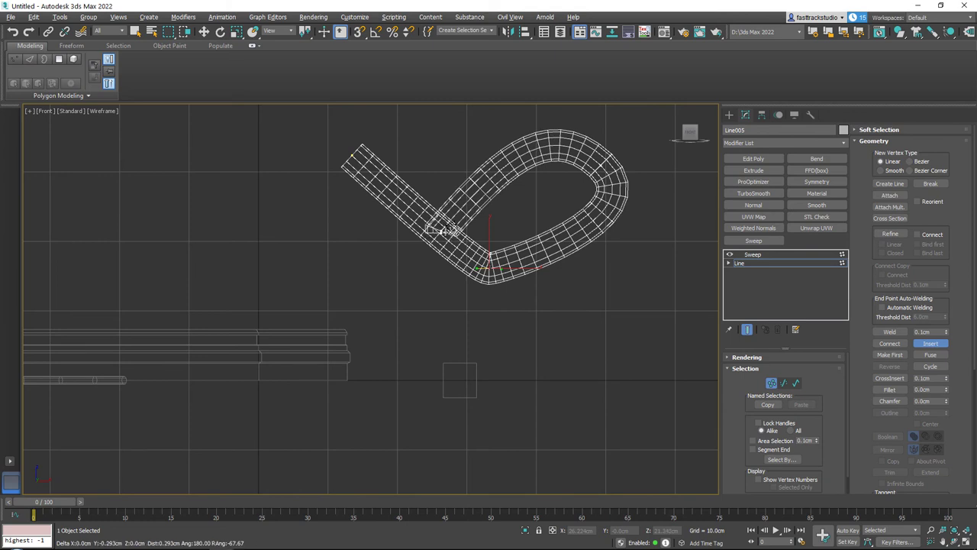
pyautogui.rightClick(442, 229)
# - Scale the tangents of the vertex at the tube's lower bend along X to widen and smooth the curve
pyautogui.press('w')
pyautogui.press('r')
pyautogui.moveTo(534, 268); pyautogui.dragTo(669, 260)
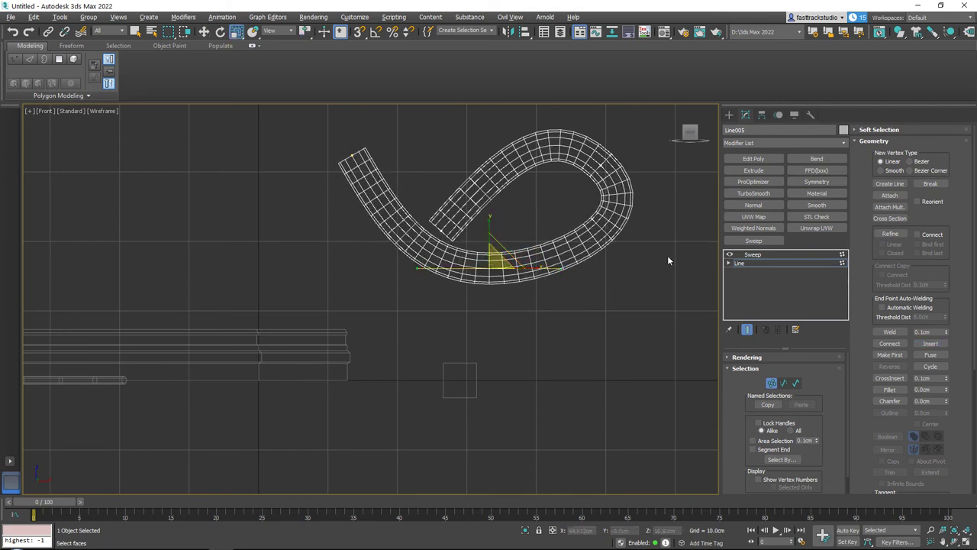
pyautogui.press('w')
# - Select the looped path's vertices at both ends in turn, inspect the tube in perspective, and leave vertex editing
pyautogui.moveTo(504, 256); pyautogui.dragTo(527, 292)
pyautogui.moveTo(328, 142); pyautogui.dragTo(378, 162)
pyautogui.hotkey('alt', 'w')
pyautogui.middleClick(582, 347)
pyautogui.hotkey('alt', 'w')
pyautogui.scroll(-3, 520, 261)
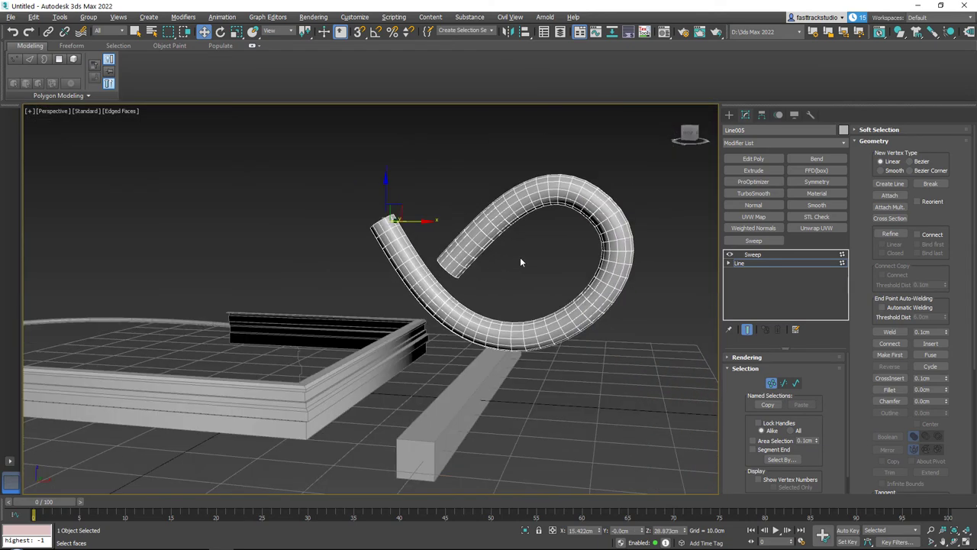
pyautogui.moveTo(422, 237); pyautogui.dragTo(492, 295)
pyautogui.keyDown('alt'); pyautogui.moveTo(496, 297); pyautogui.dragTo(489, 278, button='middle'); pyautogui.keyUp('alt')
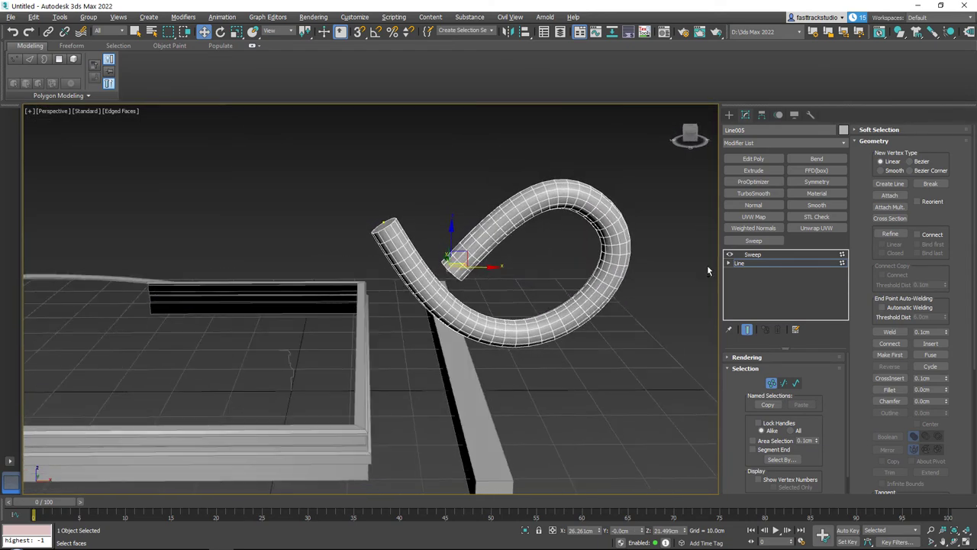
pyautogui.click(767, 263)
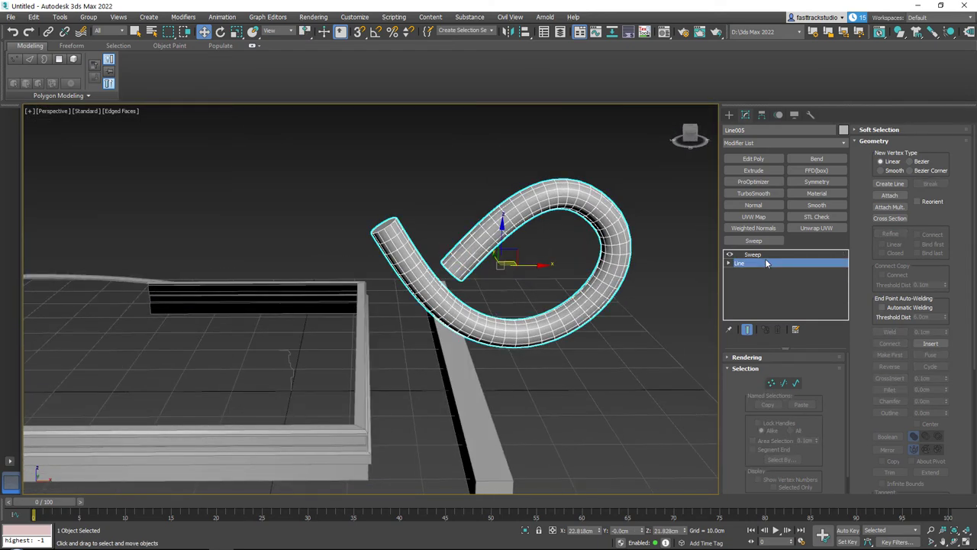
# - Select all the swept objects, leaving out the small moulding profile line, and delete them
pyautogui.moveTo(452, 321); pyautogui.dragTo(523, 346, button='middle')
pyautogui.scroll(-5, 513, 341)
pyautogui.keyDown('alt'); pyautogui.moveTo(408, 282); pyautogui.dragTo(373, 266, button='middle'); pyautogui.keyUp('alt')
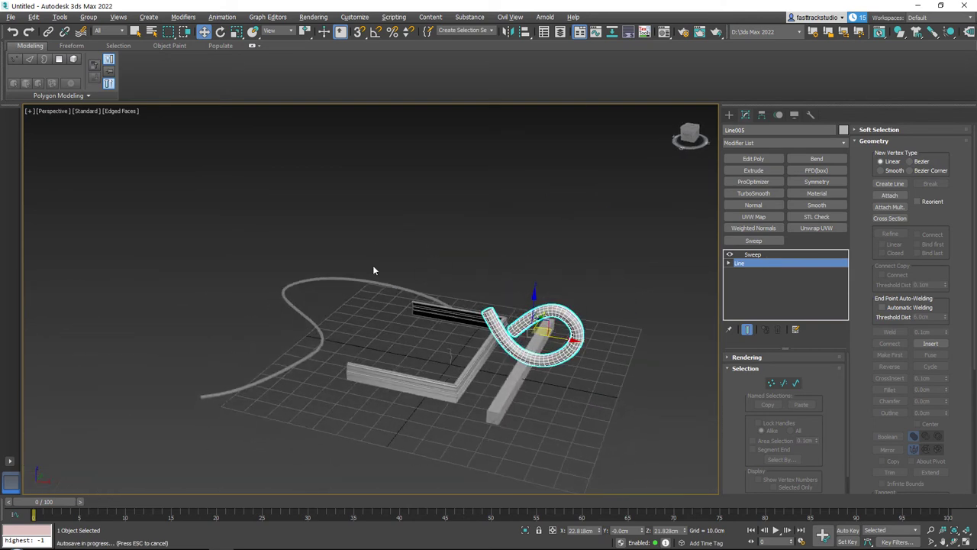
pyautogui.moveTo(628, 462); pyautogui.dragTo(626, 464)
pyautogui.scroll(5, 476, 417)
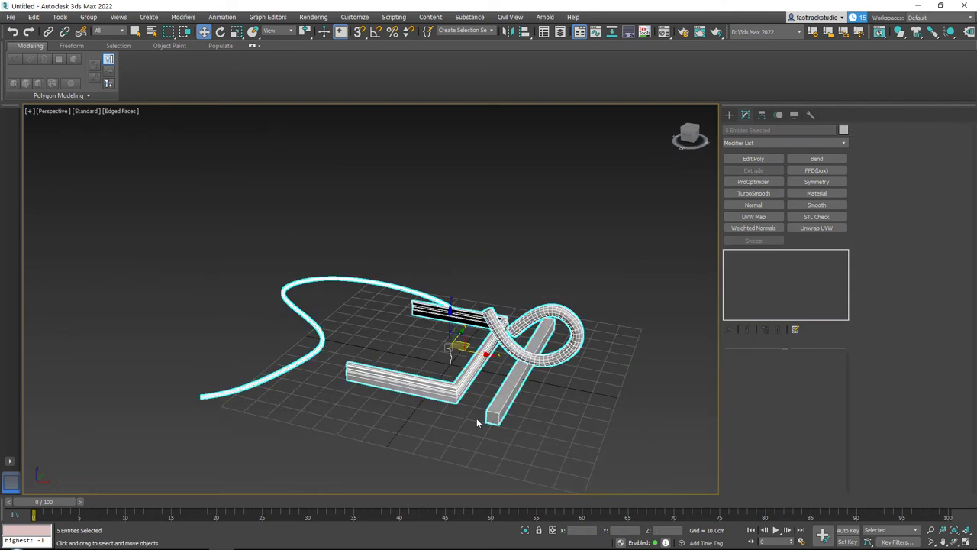
pyautogui.keyDown('alt'); pyautogui.moveTo(406, 360); pyautogui.dragTo(418, 343); pyautogui.keyUp('alt')
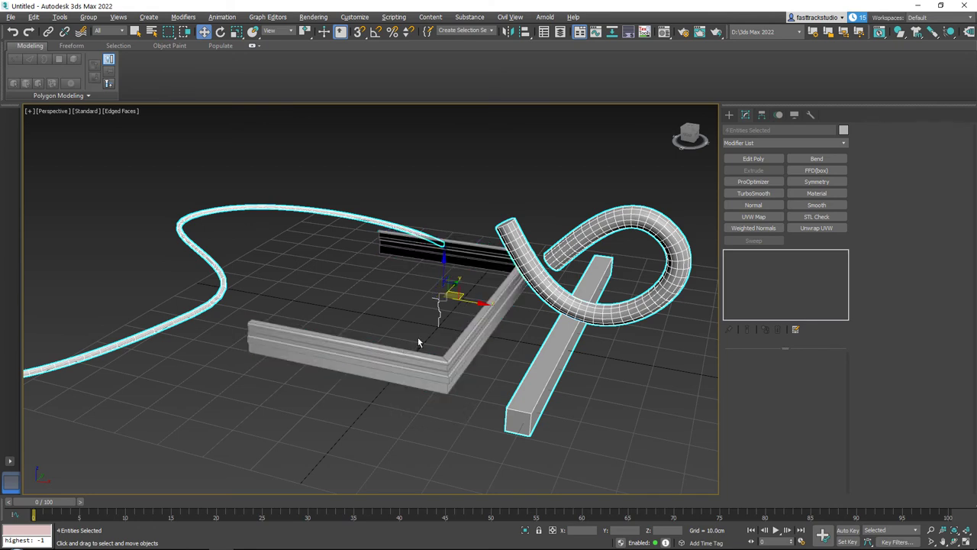
pyautogui.keyDown('ctrl'); pyautogui.click(428, 382); pyautogui.keyUp('ctrl')
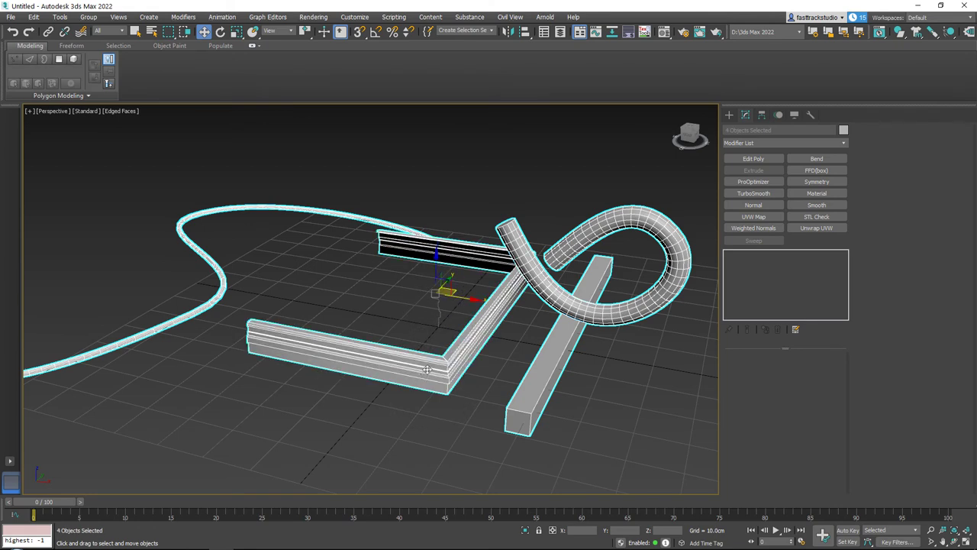
pyautogui.press('Delete')
# - Select the remaining stepped profile line and apply a Lathe modifier to it
pyautogui.moveTo(392, 283); pyautogui.dragTo(516, 352)
pyautogui.press('z')
pyautogui.scroll(-3, 494, 305)
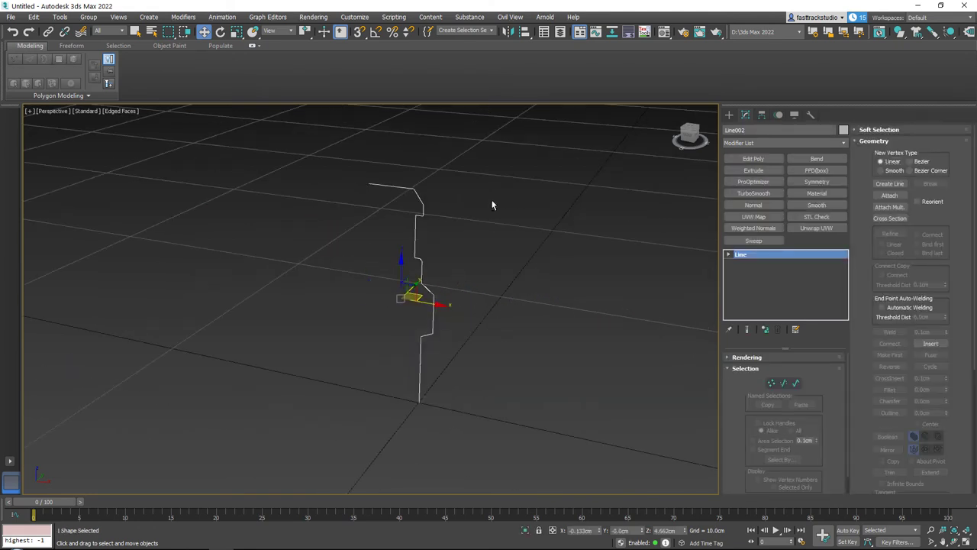
pyautogui.keyDown('alt'); pyautogui.moveTo(493, 203); pyautogui.dragTo(461, 222, button='middle'); pyautogui.keyUp('alt')
pyautogui.click(818, 143)
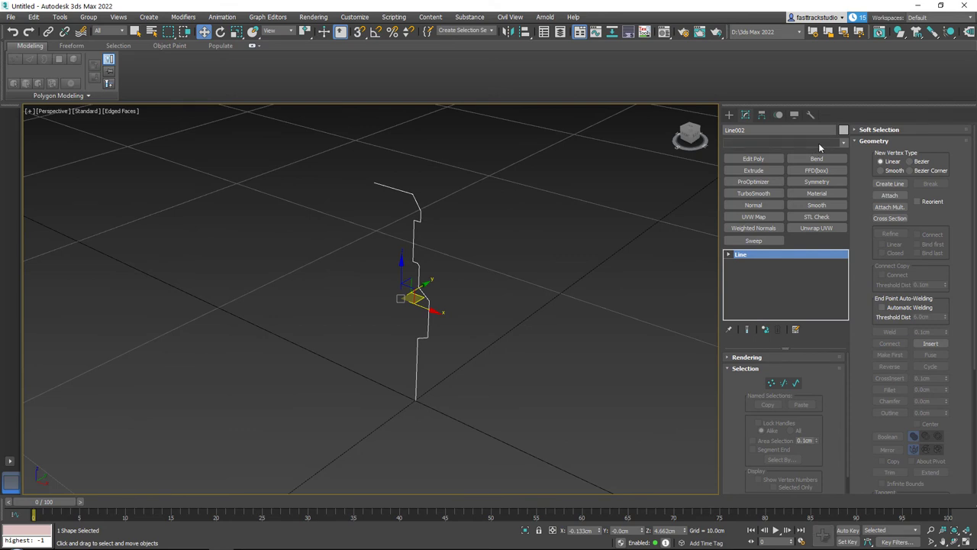
pyautogui.moveTo(845, 177); pyautogui.dragTo(848, 273)
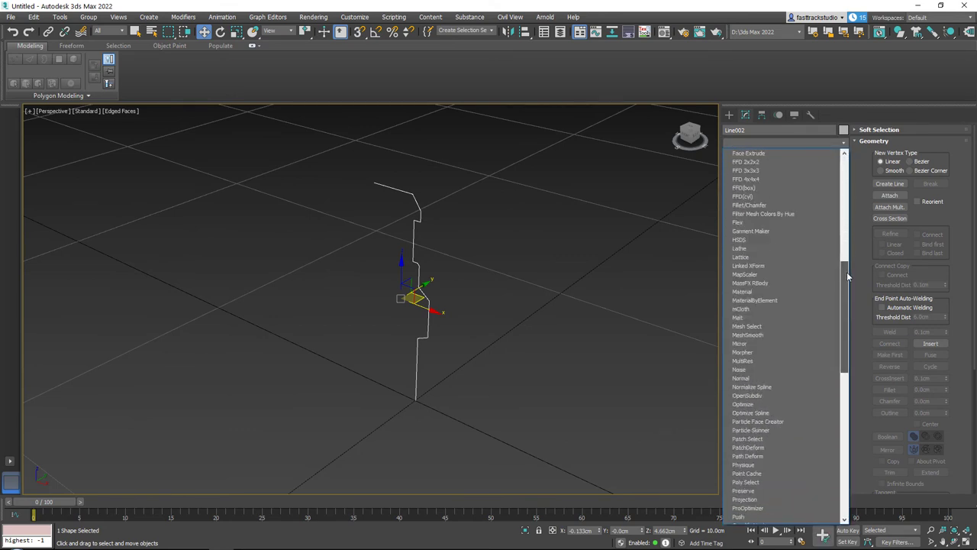
pyautogui.click(755, 249)
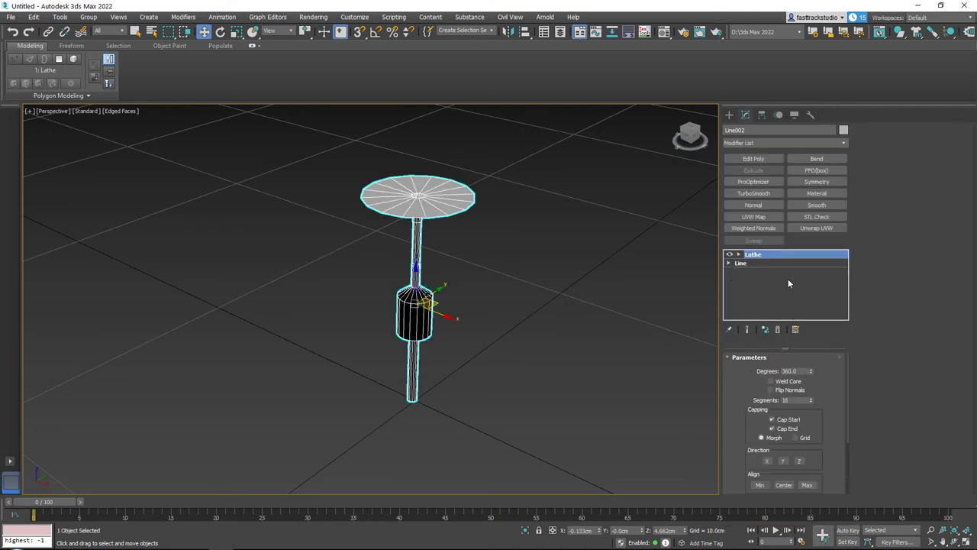
# - Offset the Lathe axis along Y to about -2.1 cm to widen the body, and flip the normals
pyautogui.keyDown('alt'); pyautogui.moveTo(522, 271); pyautogui.dragTo(433, 268, button='middle'); pyautogui.keyUp('alt')
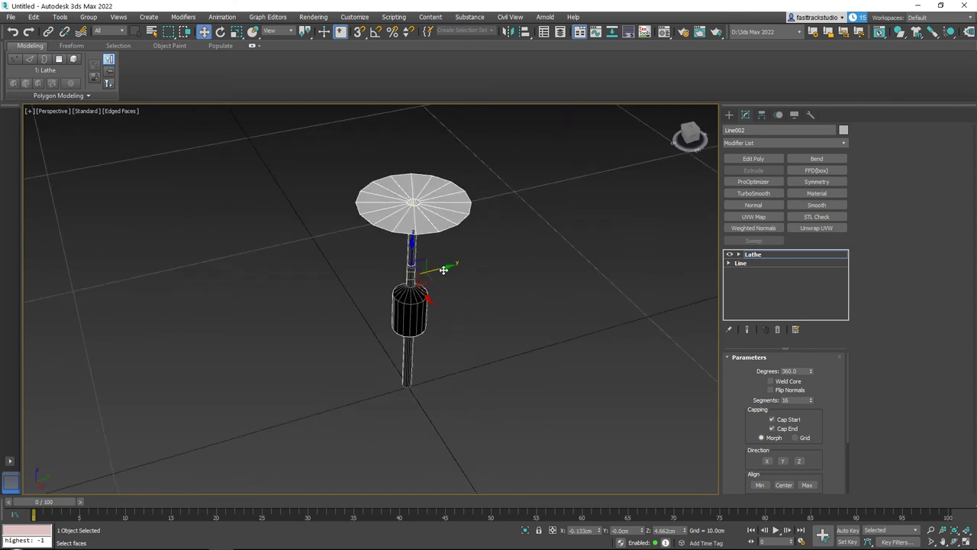
pyautogui.moveTo(432, 269); pyautogui.dragTo(373, 281)
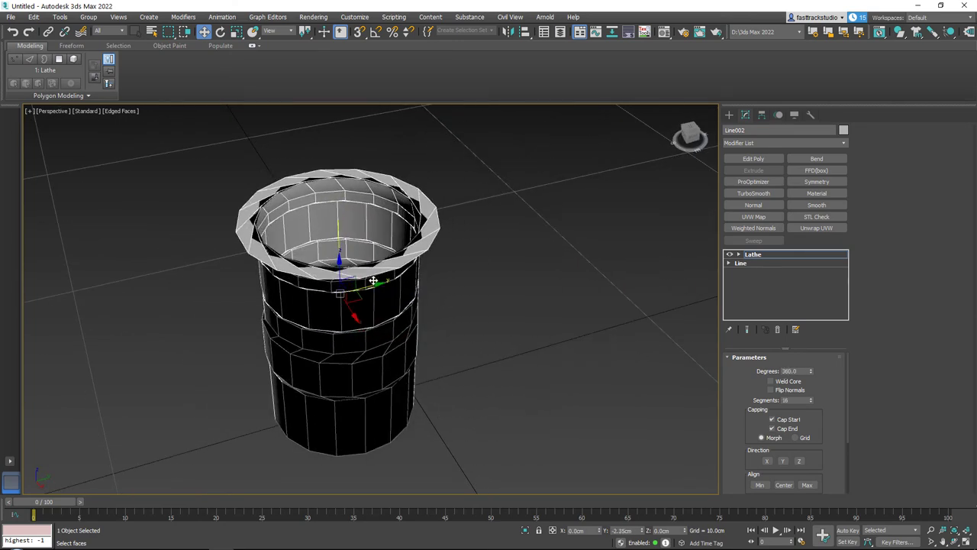
pyautogui.click(770, 390)
pyautogui.moveTo(372, 285); pyautogui.dragTo(378, 265)
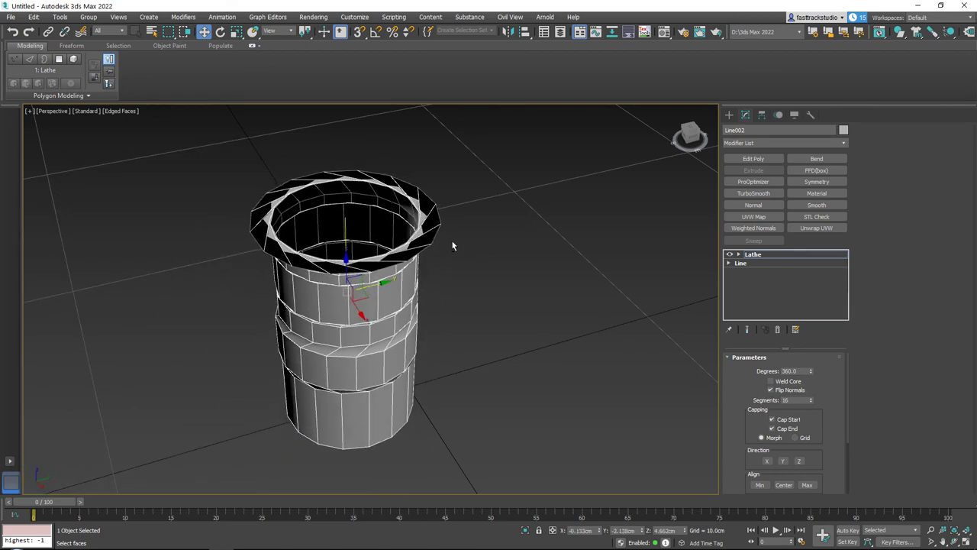
pyautogui.keyDown('alt'); pyautogui.moveTo(451, 246); pyautogui.dragTo(530, 246, button='middle'); pyautogui.keyUp('alt')
# - Edit the base line's vertices with the end result shown, and move the top end vertex inward to nearly close the lathed top
pyautogui.click(752, 262)
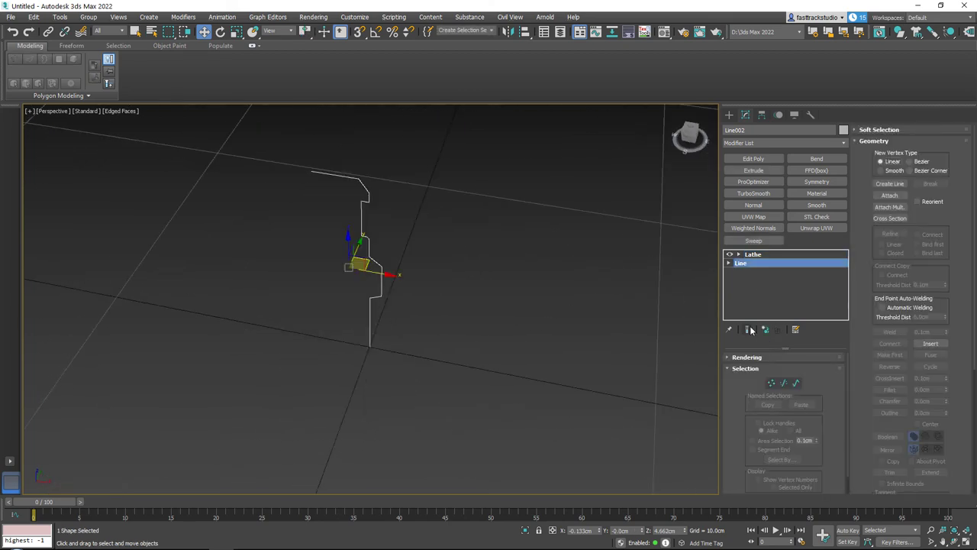
pyautogui.click(749, 329)
pyautogui.press('1')
pyautogui.keyDown('alt'); pyautogui.moveTo(331, 188); pyautogui.dragTo(319, 204, button='middle'); pyautogui.keyUp('alt')
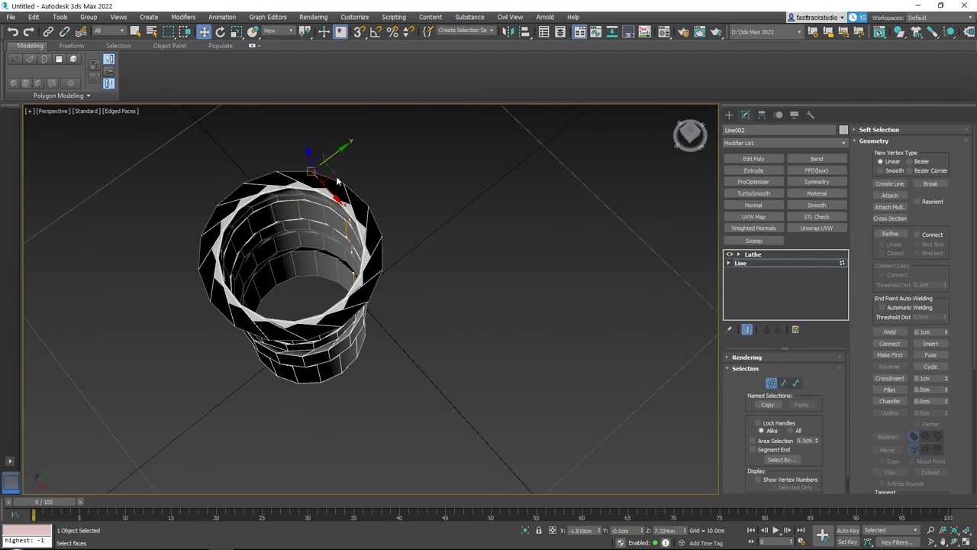
pyautogui.click(319, 205)
pyautogui.moveTo(319, 204); pyautogui.dragTo(323, 219)
# - Try rotating the tangents of the profile's upper rim vertex about Z by about 93 degrees, and undo the recent changes
pyautogui.keyDown('alt'); pyautogui.moveTo(323, 219); pyautogui.dragTo(364, 290, button='middle'); pyautogui.keyUp('alt')
pyautogui.scroll(4, 363, 269)
pyautogui.click(359, 269)
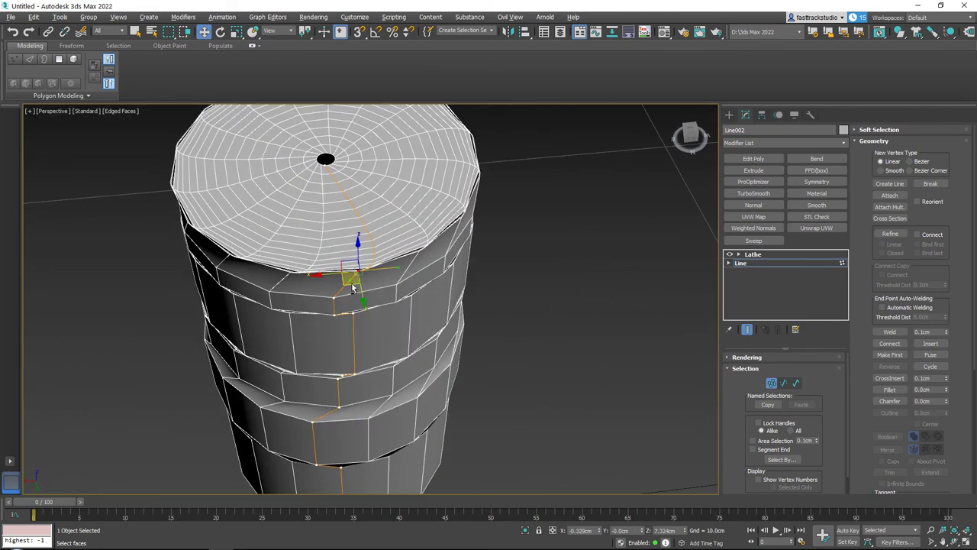
pyautogui.press('e')
pyautogui.moveTo(383, 293); pyautogui.dragTo(478, 262)
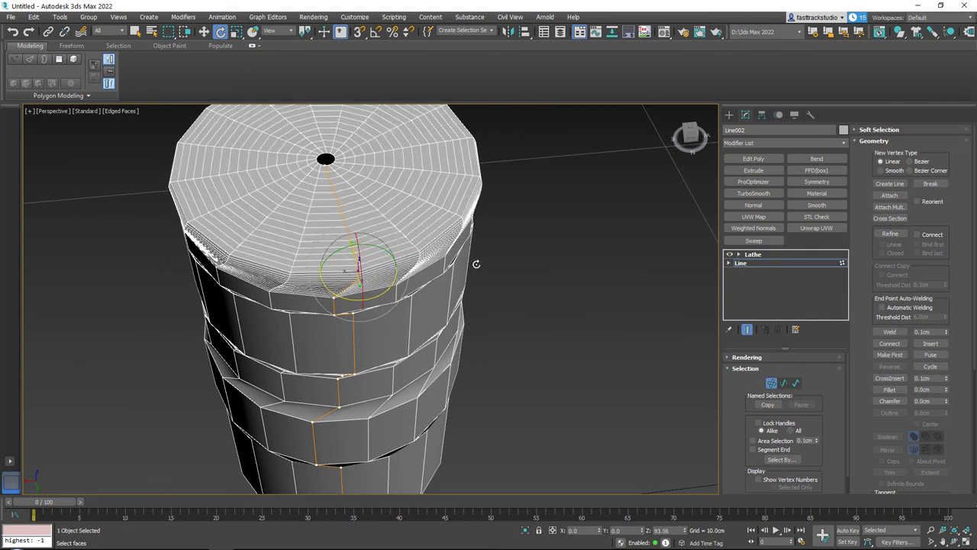
pyautogui.press('w')
pyautogui.hotkey('ctrl', 'z')
pyautogui.hotkey('ctrl', 'z')
pyautogui.hotkey('ctrl', 'z')
pyautogui.hotkey('ctrl', 'z')
pyautogui.hotkey('ctrl', 'z')
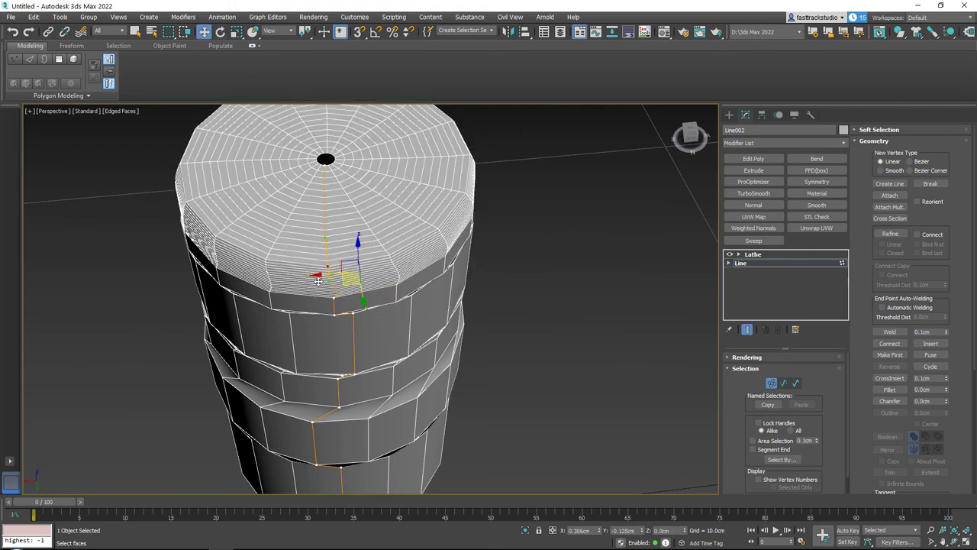
# - Convert the two profile vertices at the cap's rounded rim to Corner type
pyautogui.keyDown('alt'); pyautogui.moveTo(350, 290); pyautogui.dragTo(336, 266, button='middle'); pyautogui.keyUp('alt')
pyautogui.scroll(3, 334, 295)
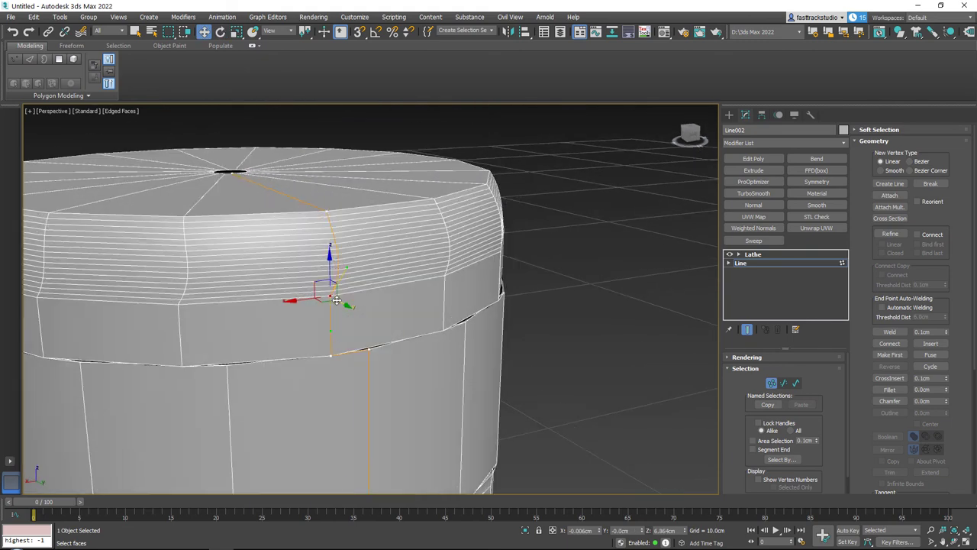
pyautogui.rightClick(333, 297)
pyautogui.click(317, 241)
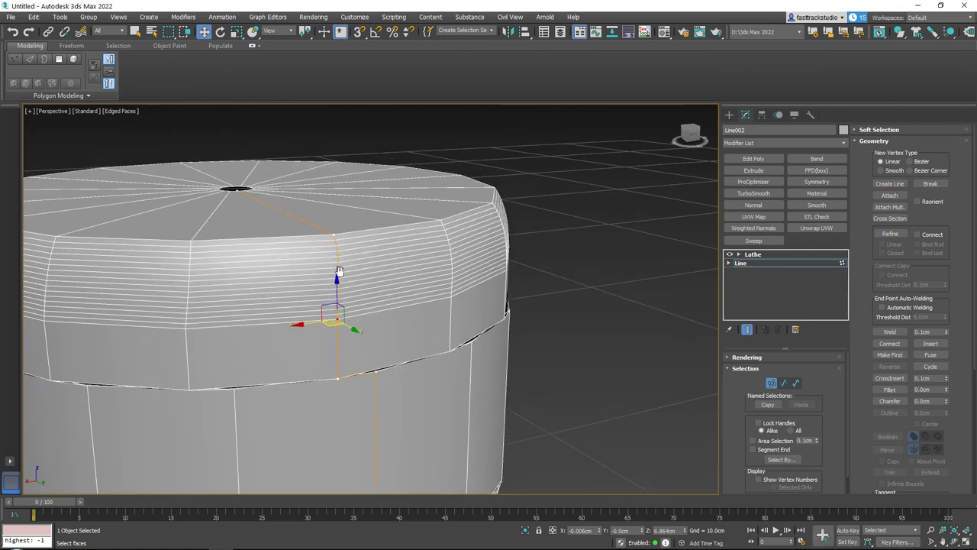
pyautogui.moveTo(330, 232); pyautogui.dragTo(341, 239, button='middle')
pyautogui.rightClick(340, 240)
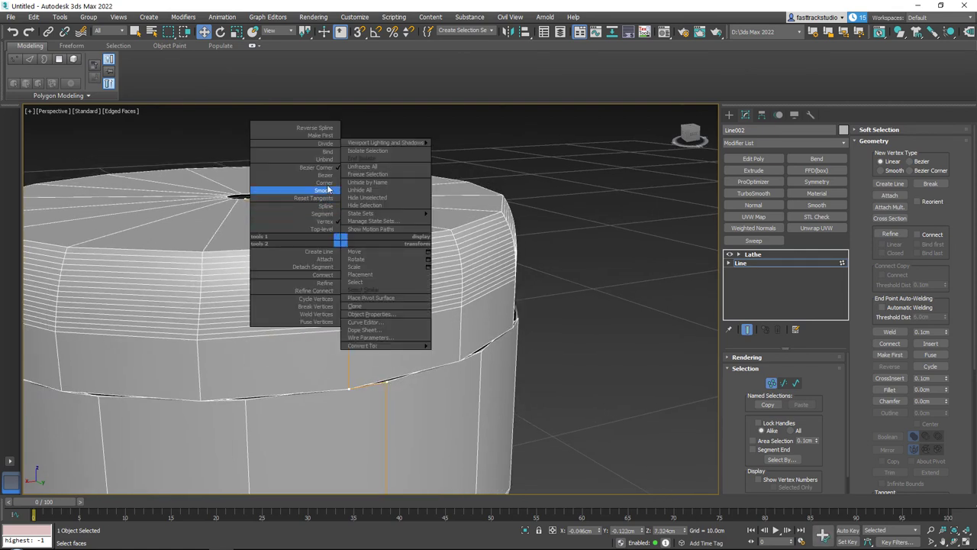
pyautogui.click(328, 189)
# - Move the upper rim vertex toward the lathe axis to about Y -0.5 cm to form a sloped shoulder
pyautogui.scroll(-2, 329, 189)
pyautogui.keyDown('alt'); pyautogui.moveTo(328, 188); pyautogui.dragTo(351, 222, button='middle'); pyautogui.keyUp('alt')
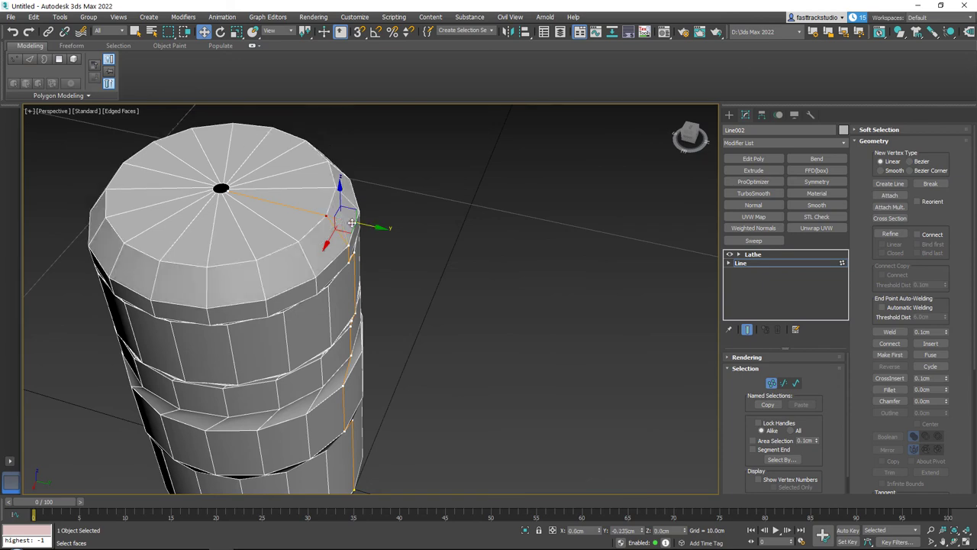
pyautogui.moveTo(351, 222); pyautogui.dragTo(328, 217)
pyautogui.scroll(-4, 330, 218)
pyautogui.moveTo(351, 252); pyautogui.dragTo(449, 216, button='middle')
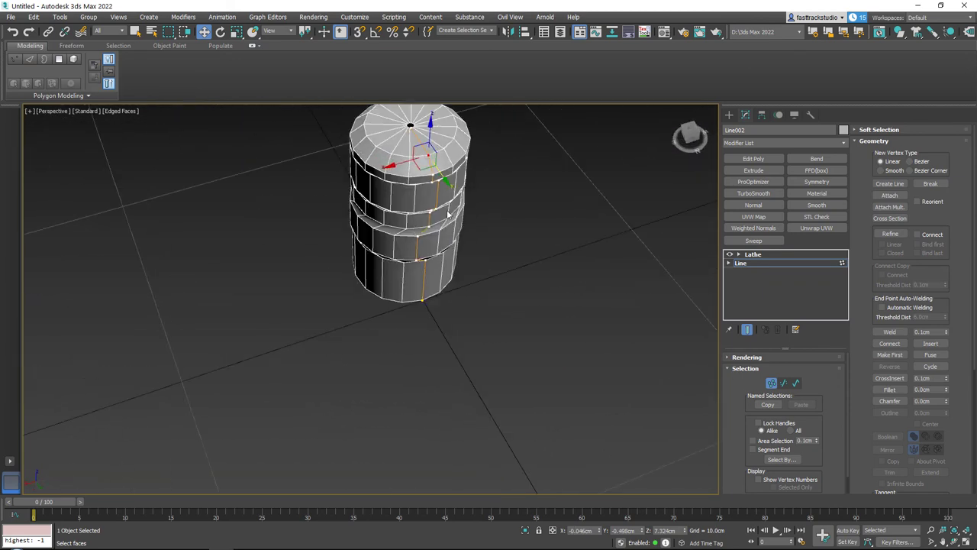
# - Select the vertices along the lower half of the profile and rotate them about Z
pyautogui.press('e')
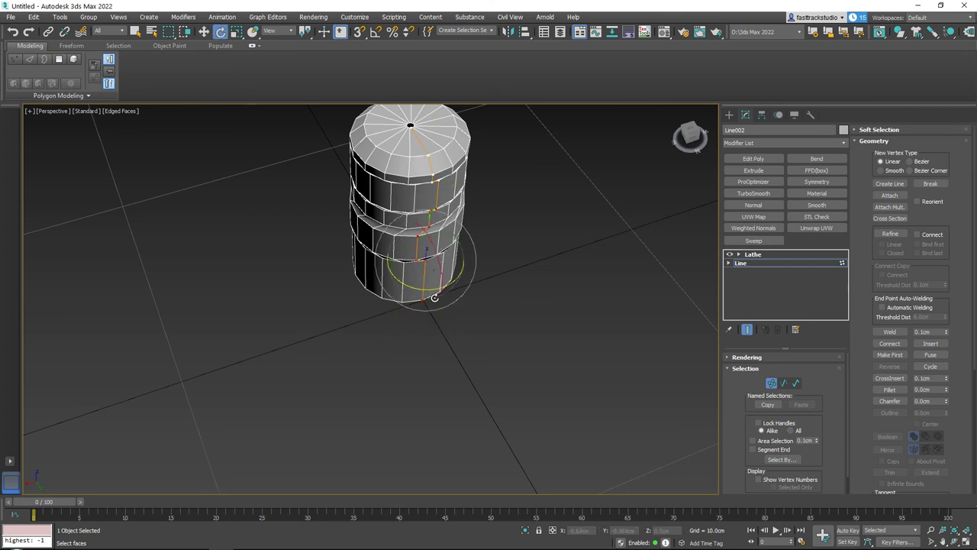
pyautogui.moveTo(428, 291); pyautogui.dragTo(549, 265)
pyautogui.scroll(5, 464, 211)
pyautogui.press('w')
pyautogui.scroll(-3, 405, 237)
pyautogui.moveTo(405, 201); pyautogui.dragTo(408, 248, button='middle')
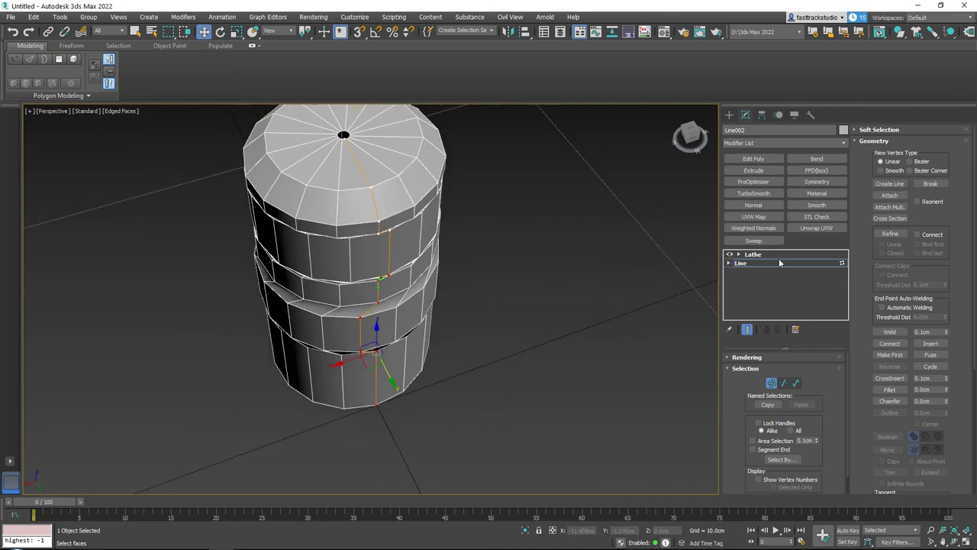
# - Return to the Lathe modifier and raise its segments to 102 for a smooth round body
pyautogui.click(778, 262)
pyautogui.click(773, 256)
pyautogui.moveTo(551, 200); pyautogui.dragTo(563, 244, button='middle')
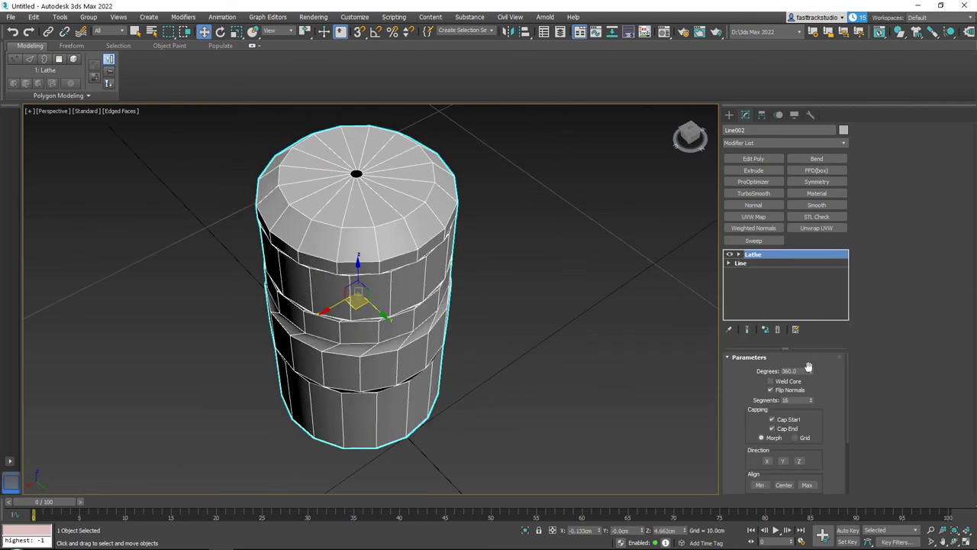
pyautogui.moveTo(810, 368)
pyautogui.mouseDown()
pyautogui.moveTo(810, 428)
pyautogui.moveTo(809, 347)
pyautogui.moveTo(801, 528)
pyautogui.moveTo(797, 324)
pyautogui.moveTo(803, 387)
pyautogui.moveTo(809, 374)
pyautogui.moveTo(815, 391)
pyautogui.moveTo(808, 329)
pyautogui.moveTo(812, 359)
pyautogui.mouseUp()
pyautogui.moveTo(594, 315); pyautogui.dragTo(575, 332, button='middle')
pyautogui.scroll(-3, 642, 296)
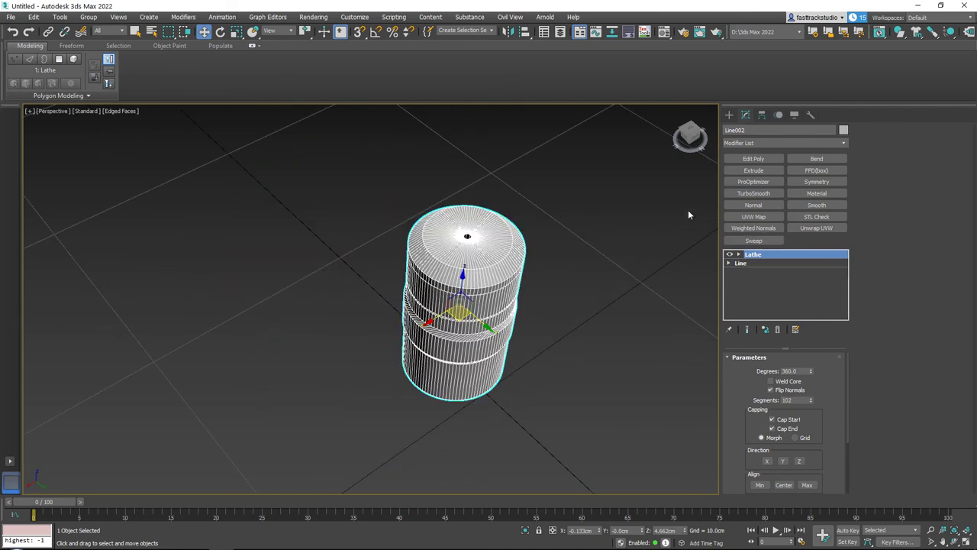
# - Remove the Lathe modifier from the profile line and apply a Lattice modifier instead
pyautogui.rightClick(803, 258)
pyautogui.click(823, 267)
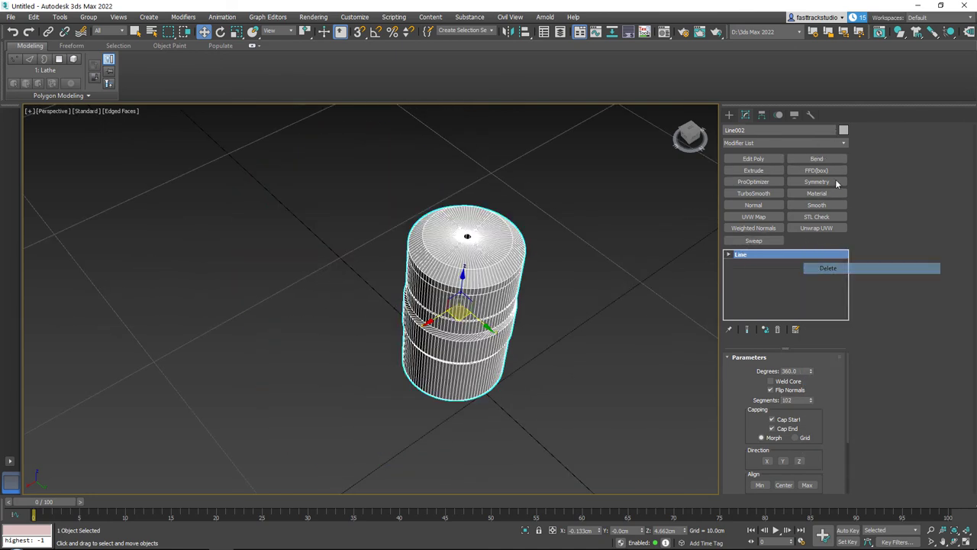
pyautogui.click(844, 143)
pyautogui.moveTo(845, 175); pyautogui.dragTo(848, 313)
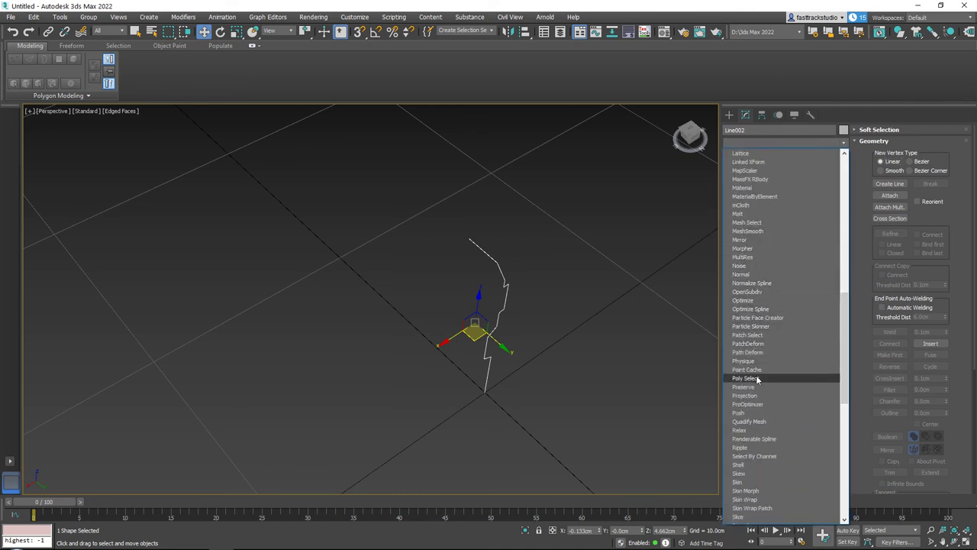
pyautogui.scroll(2, 846, 302)
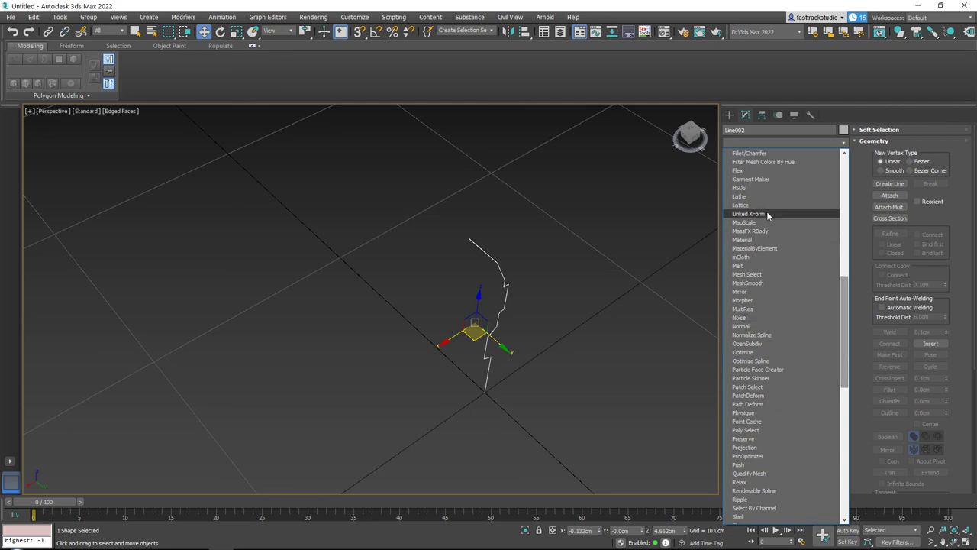
pyautogui.click(752, 207)
pyautogui.keyDown('alt'); pyautogui.moveTo(670, 266); pyautogui.dragTo(581, 258, button='middle'); pyautogui.keyUp('alt')
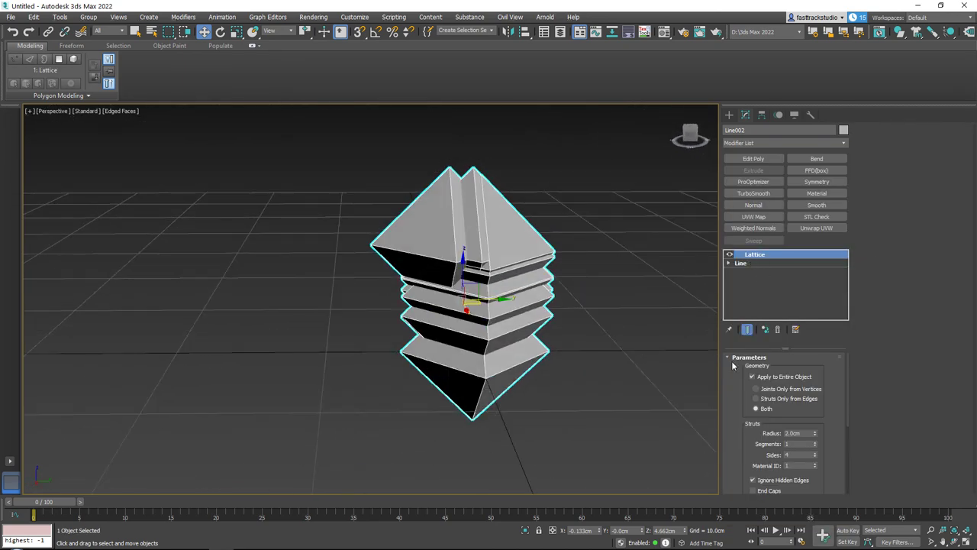
# - Reduce the Lattice strut radius to 0 cm, review the joint settings and shape, and delete the object
pyautogui.scroll(-2, 744, 370)
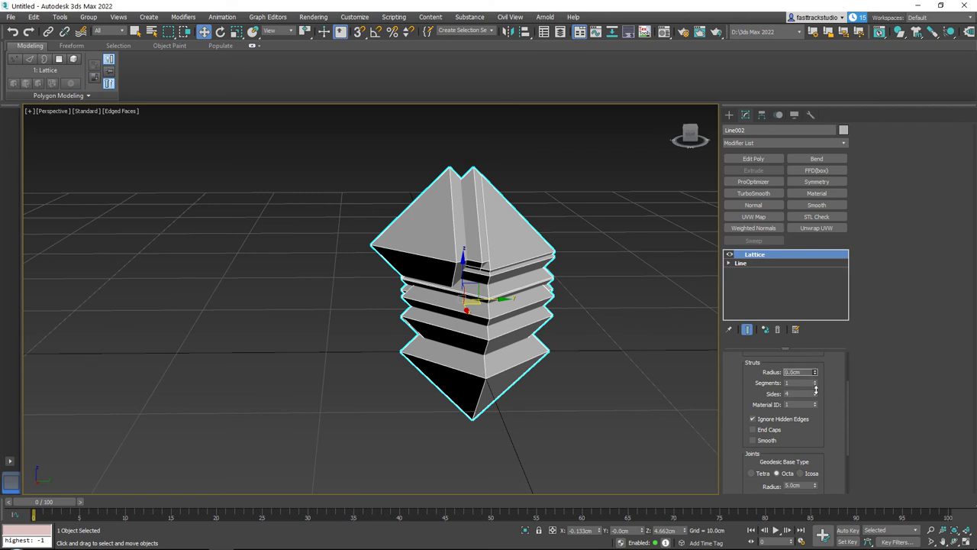
pyautogui.scroll(-3, 816, 366)
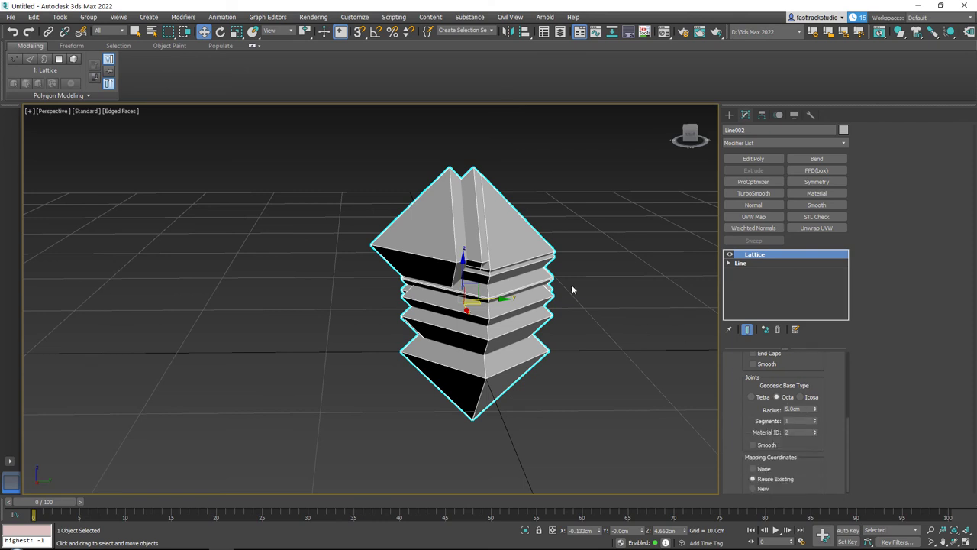
pyautogui.keyDown('alt'); pyautogui.moveTo(572, 285); pyautogui.dragTo(634, 270, button='middle'); pyautogui.keyUp('alt')
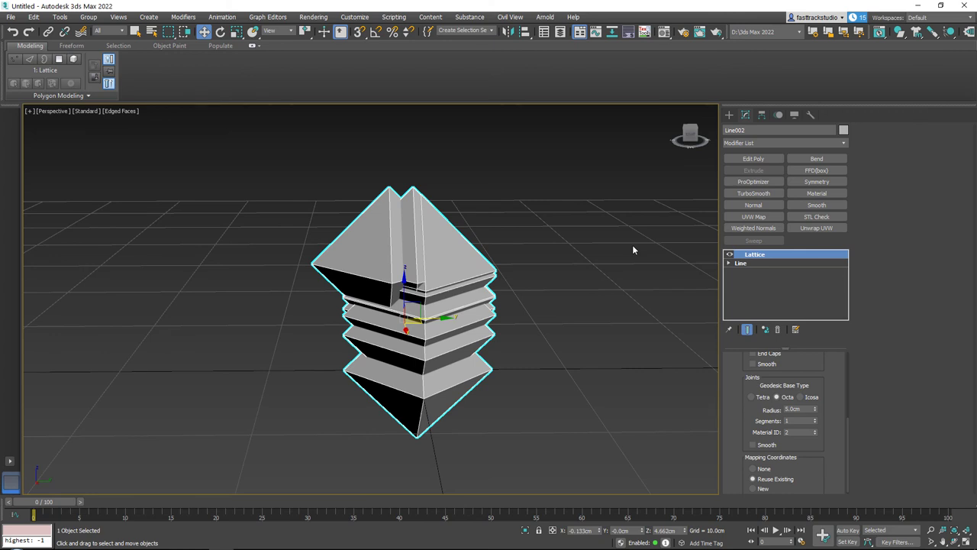
pyautogui.press('Delete')
pyautogui.moveTo(493, 306); pyautogui.dragTo(545, 286, button='middle')
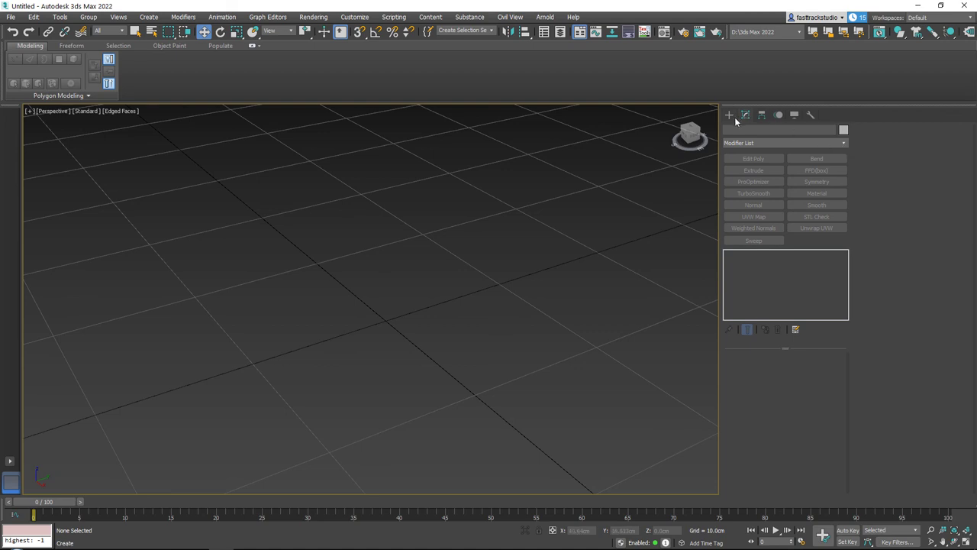
# - Draw a rectangle spline about 15.8 cm long and 24.8 cm wide across the centre of the grid
pyautogui.click(729, 115)
pyautogui.click(812, 195)
pyautogui.moveTo(373, 215); pyautogui.dragTo(417, 389)
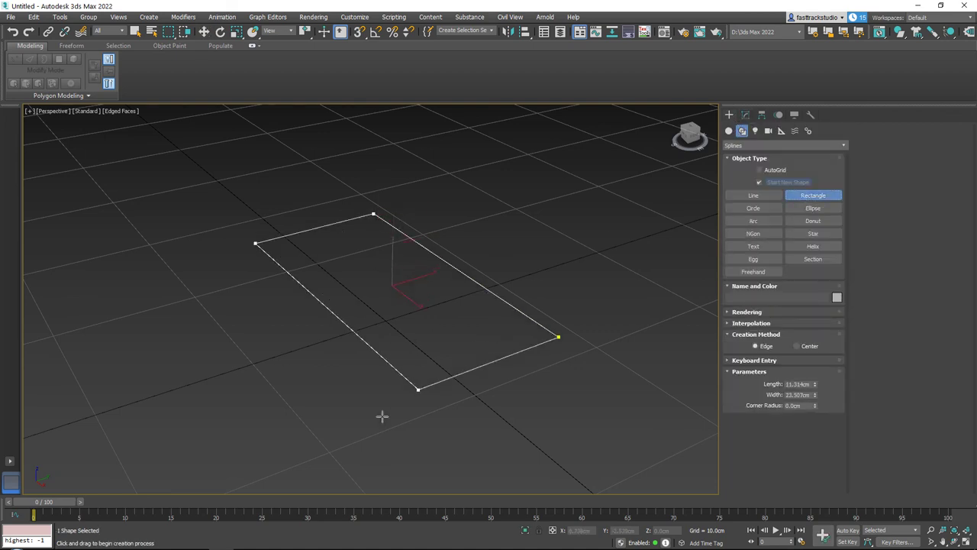
pyautogui.moveTo(381, 416); pyautogui.dragTo(397, 353)
# - Draw a circle spline beside the rectangle and end shape creation
pyautogui.click(753, 208)
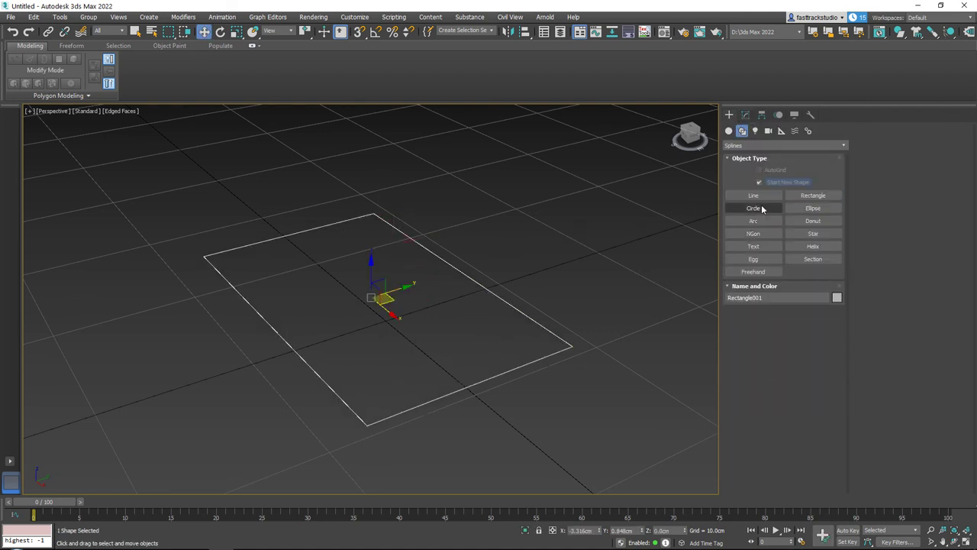
pyautogui.moveTo(547, 221); pyautogui.dragTo(589, 278)
pyautogui.rightClick(589, 279)
# - Apply a Sweep modifier to the rectangle spline and another one to the circle spline
pyautogui.moveTo(593, 316); pyautogui.dragTo(526, 371)
pyautogui.click(745, 116)
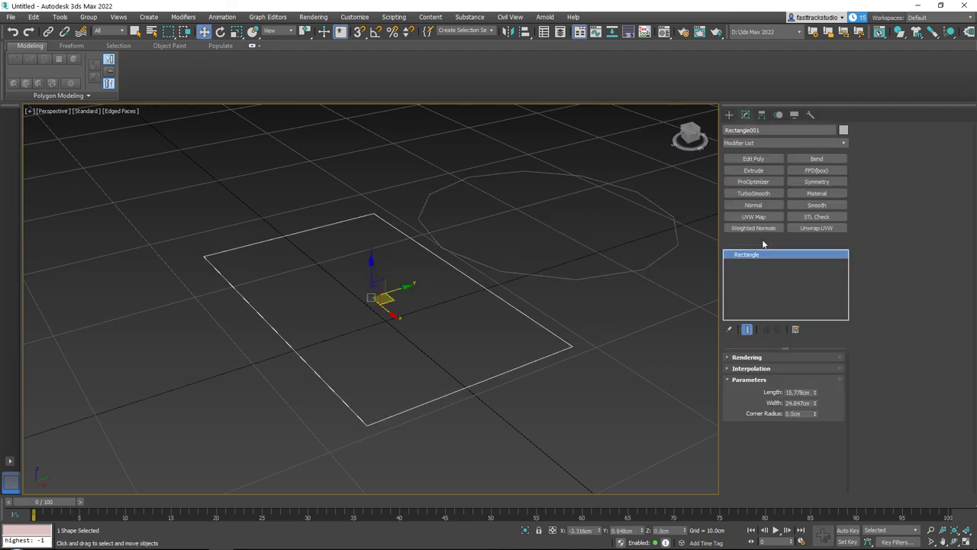
pyautogui.click(754, 241)
pyautogui.click(633, 187)
pyautogui.click(758, 241)
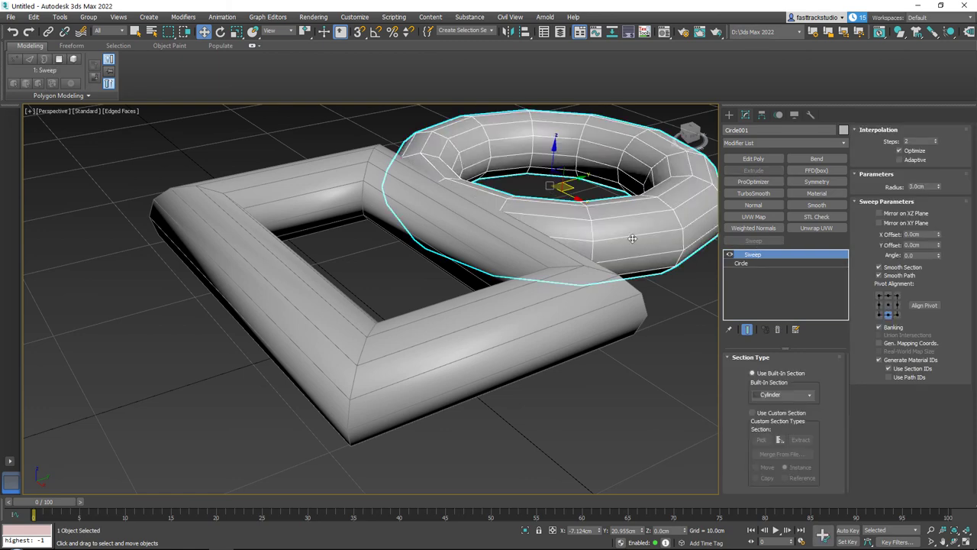
# - Change the circle's sweep section to the built-in Angle and move it away from the rectangle to about Y 24.7 cm
pyautogui.keyDown('alt'); pyautogui.moveTo(633, 239); pyautogui.dragTo(524, 279, button='middle'); pyautogui.keyUp('alt')
pyautogui.click(764, 396)
pyautogui.click(771, 405)
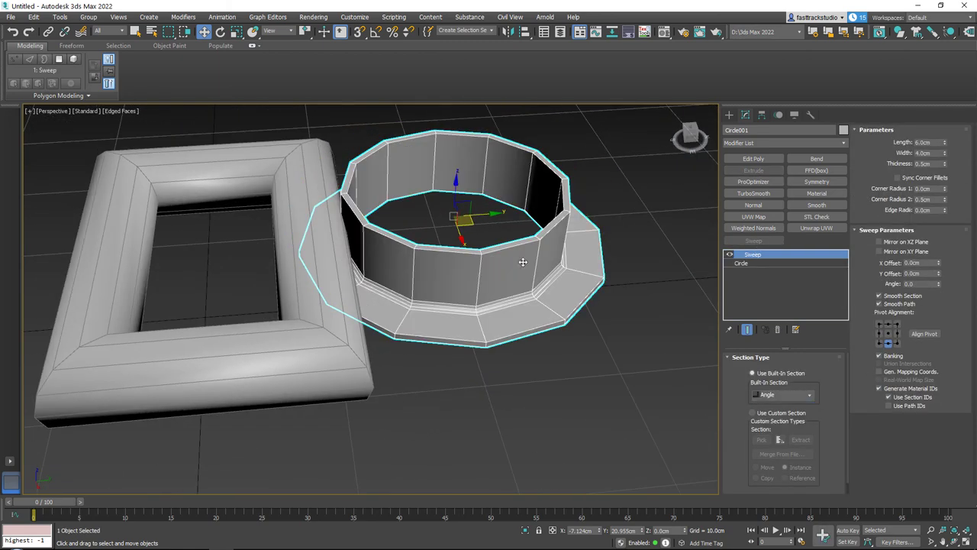
pyautogui.moveTo(489, 220); pyautogui.dragTo(527, 215)
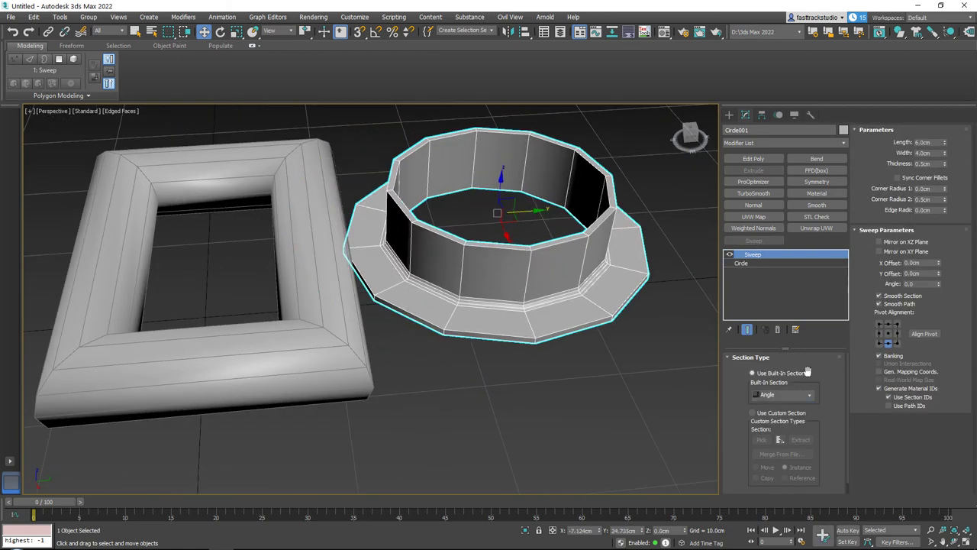
# - Set the circle's Angle section to 4.56 cm length and 3.28 cm width, and reduce Corner Radius 2 to 0 cm
pyautogui.moveTo(945, 145); pyautogui.dragTo(946, 165)
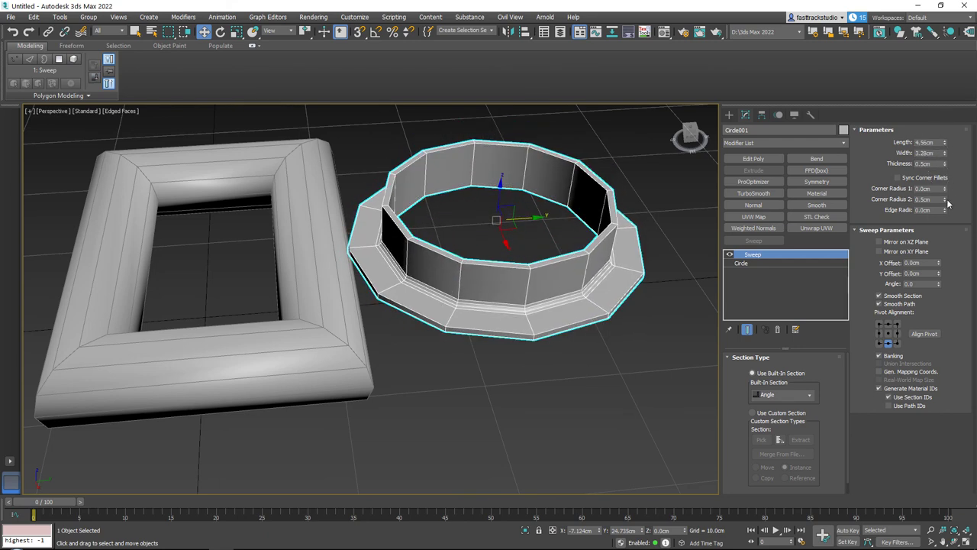
pyautogui.moveTo(946, 203); pyautogui.dragTo(962, 322)
pyautogui.keyDown('alt'); pyautogui.moveTo(420, 242); pyautogui.dragTo(438, 234, button='middle'); pyautogui.keyUp('alt')
pyautogui.scroll(-3, 438, 234)
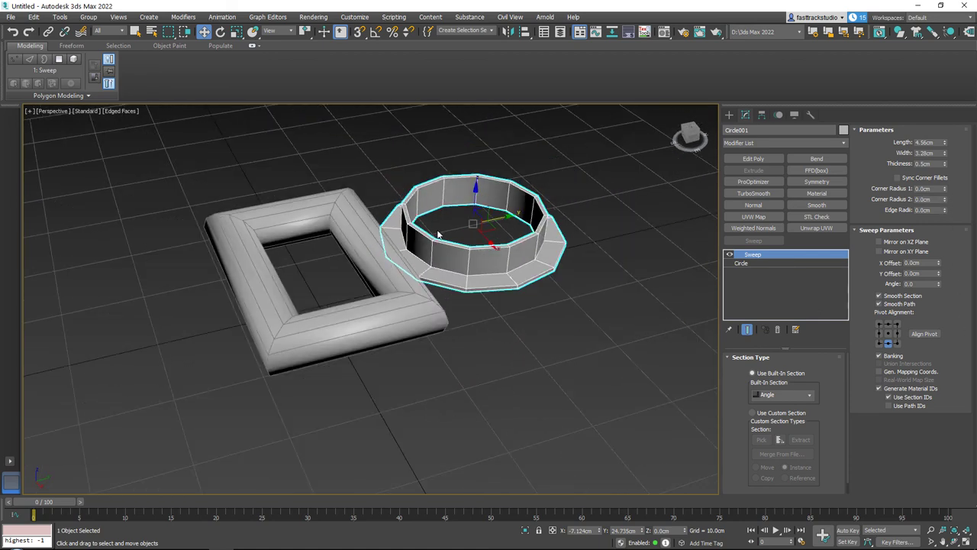